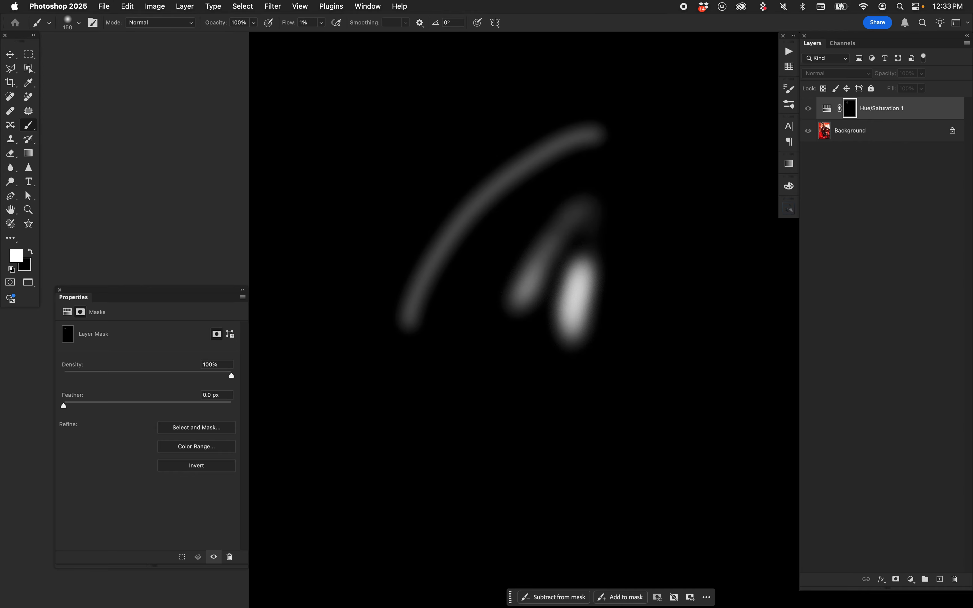
Paint a soft test stroke on the Hue/Saturation mask, clear the mask with black, and return to the photo
mouse_move(559, 434)
mouse_down()
mouse_move(534, 479)
mouse_move(583, 511)
mouse_move(575, 498)
mouse_up()
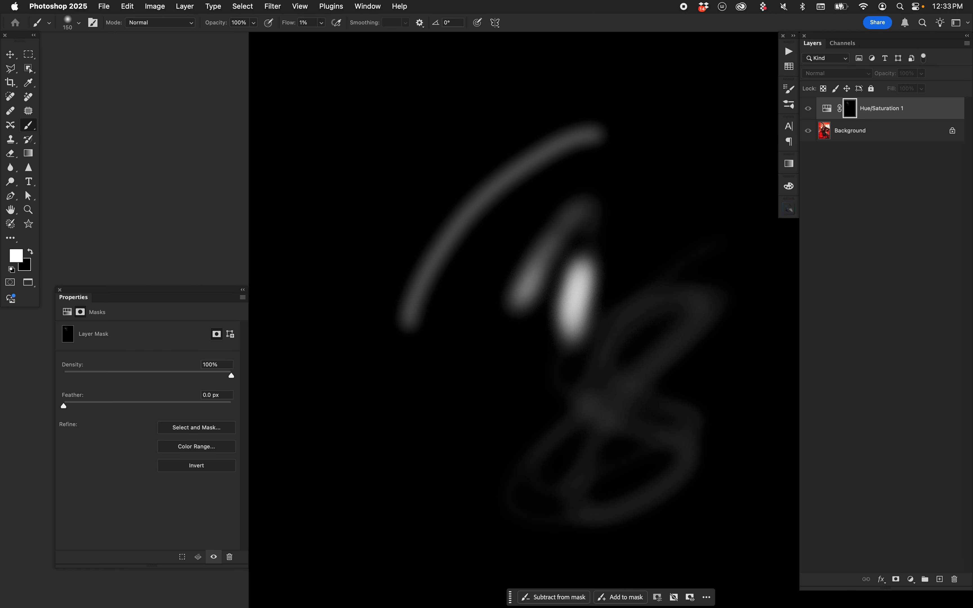
key(x)
key(alt+BackSpace)
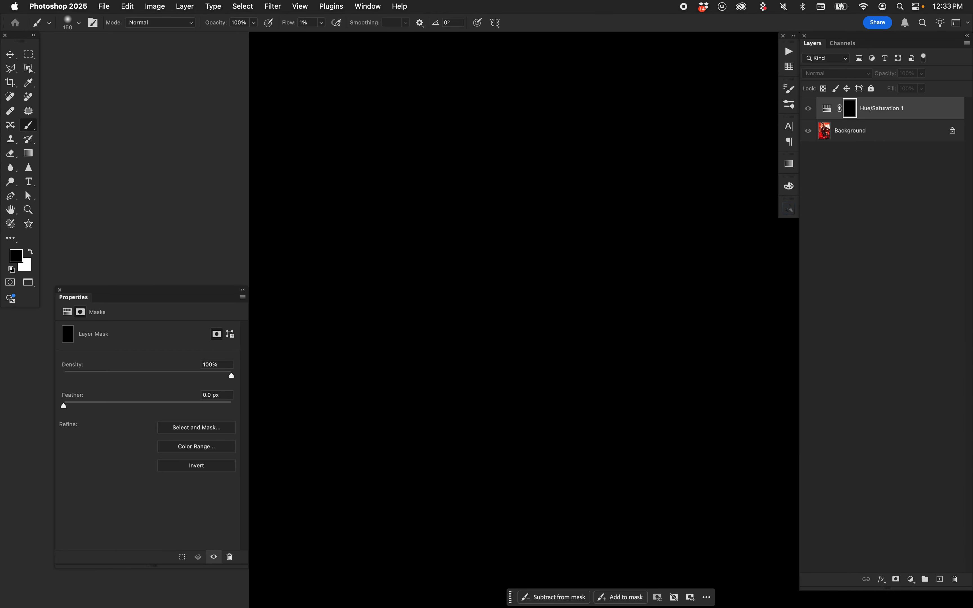
click(827, 108)
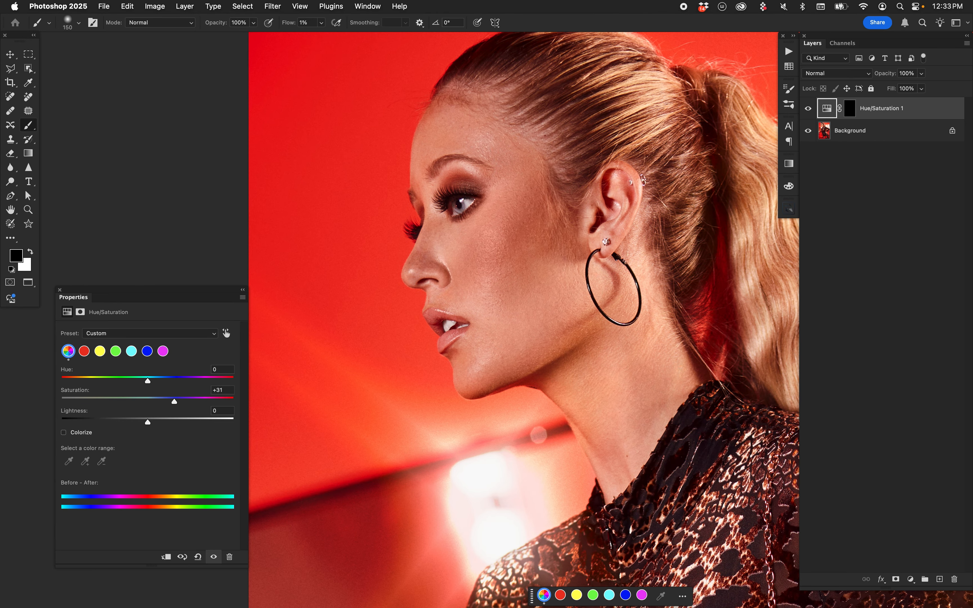
Set the brush flow to 5% and target the Hue/Saturation mask with white as the foreground color
key(x)
drag(309, 22, 269, 23)
text(5)
key(Return)
click(850, 109)
key(x)
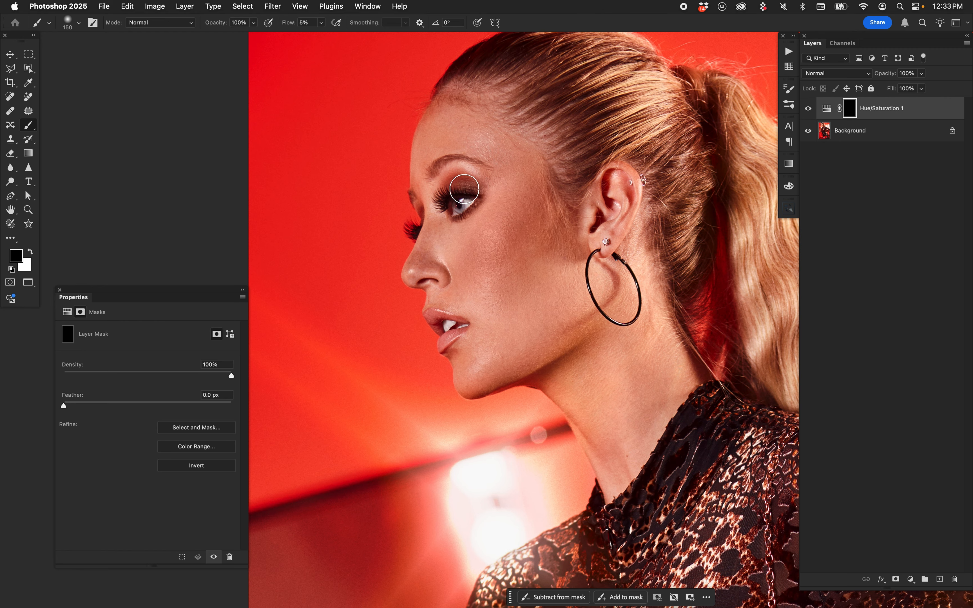
key(x)
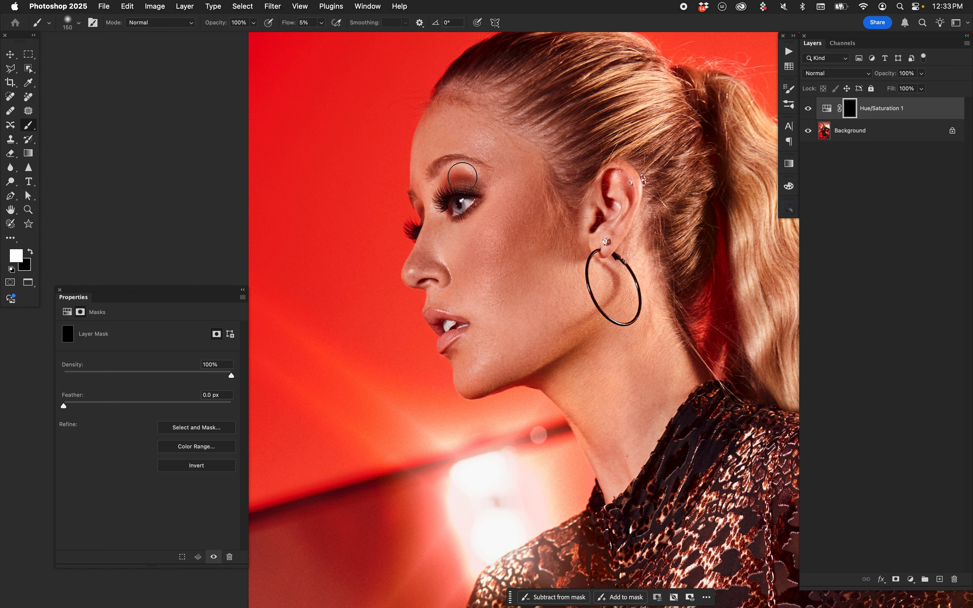
Paint white on the Hue/Saturation mask over the eye makeup, redoing the first stroke with a smaller brush
mouse_move(447, 193)
mouse_down()
mouse_move(469, 177)
mouse_move(450, 192)
mouse_move(442, 185)
mouse_up()
key(super+z)
key([)
drag(446, 210, 453, 185)
Paint the lips in white on the Hue/Saturation mask with a progressively smaller brush
key(bracketleft)
key(bracketleft)
key(bracketleft)
key(bracketleft)
key(bracketleft)
key(bracketleft)
key(bracketleft)
mouse_move(439, 323)
mouse_down()
mouse_move(438, 315)
mouse_move(464, 326)
mouse_move(439, 345)
mouse_up()
key(bracketleft)
key(bracketleft)
key(bracketleft)
mouse_move(444, 333)
mouse_down()
mouse_move(432, 319)
mouse_move(445, 321)
mouse_up()
Enlarge the brush and compare the face with the Hue/Saturation adjustment hidden and shown
key(bracketright)
key(bracketright)
key(bracketright)
key(bracketright)
key(bracketright)
key(bracketright)
click(808, 109)
click(808, 109)
mouse_move(510, 306)
mouse_down()
mouse_move(569, 307)
mouse_move(511, 310)
mouse_move(531, 318)
mouse_move(514, 305)
mouse_move(524, 323)
mouse_move(575, 311)
mouse_move(528, 318)
mouse_up()
mouse_move(524, 313)
mouse_down()
mouse_move(645, 310)
mouse_move(452, 311)
mouse_move(707, 326)
mouse_move(498, 342)
mouse_move(536, 463)
mouse_move(532, 261)
mouse_move(531, 435)
mouse_move(545, 185)
mouse_move(554, 255)
mouse_up()
mouse_move(545, 351)
mouse_down()
mouse_move(563, 352)
mouse_move(484, 354)
mouse_up()
mouse_move(481, 298)
mouse_down()
mouse_move(745, 322)
mouse_move(732, 333)
mouse_up()
drag(585, 277, 305, 304)
Enlarge the brush to 500 px and reduce it to 125 px
key(bracketright)
key(bracketright)
key(bracketright)
key(bracketright)
key(bracketright)
key(bracketright)
key(bracketright)
key(bracketright)
key(bracketright)
key(bracketright)
key(bracketleft)
key(bracketleft)
key(bracketleft)
key(bracketleft)
key(bracketleft)
key(bracketleft)
key(bracketright)
key(bracketright)
key(bracketright)
key(bracketright)
key(bracketright)
key(bracketright)
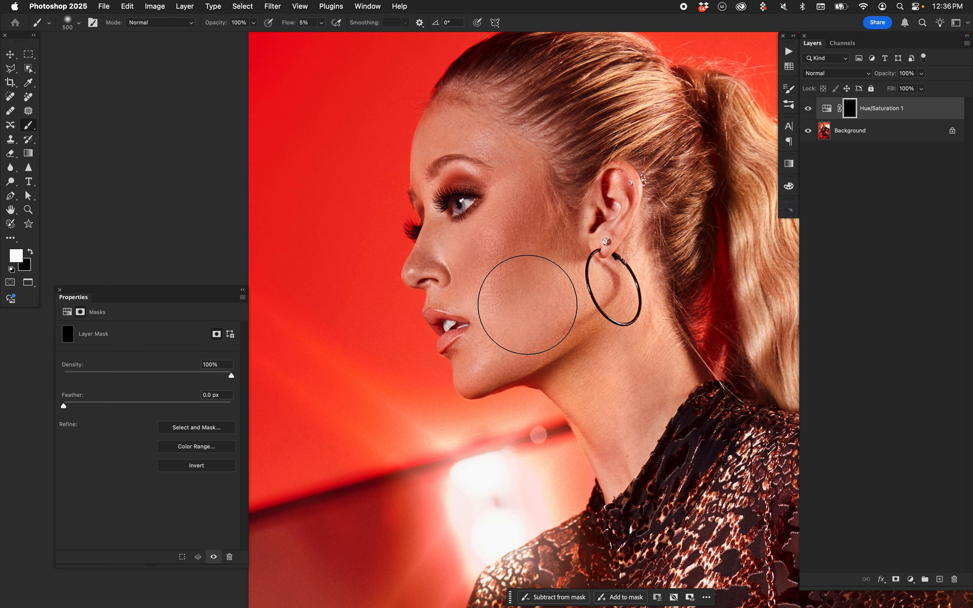
key(bracketleft)
key(bracketleft)
key(bracketleft)
key(bracketleft)
key(bracketleft)
key(bracketleft)
key(bracketleft)
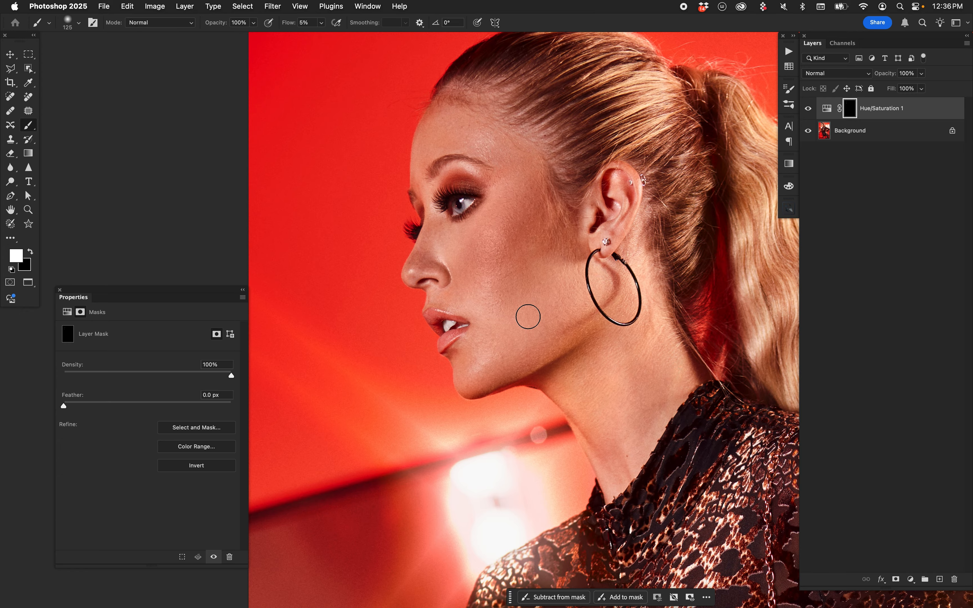
Delete the Hue/Saturation 1 adjustment layer
key(super+0)
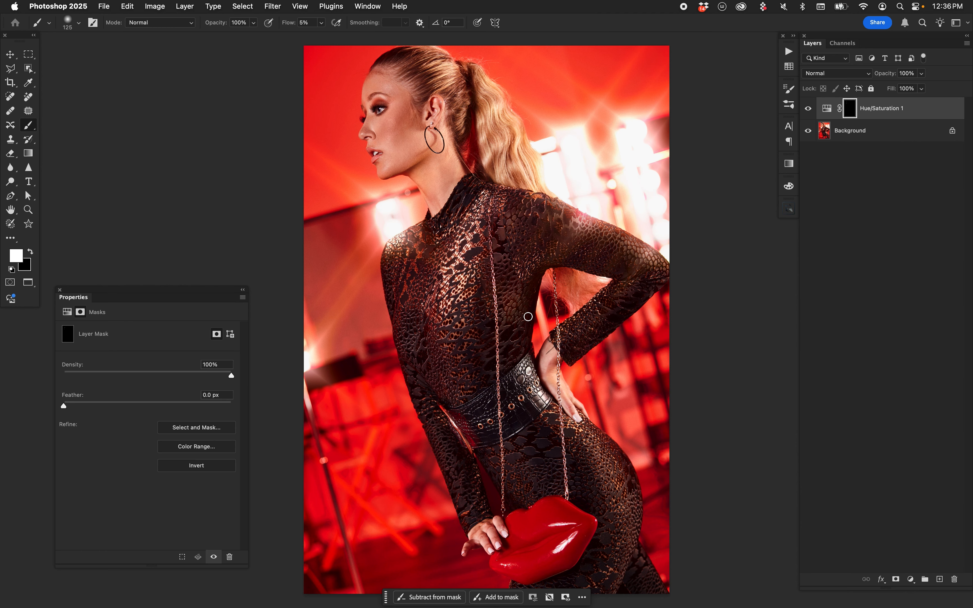
key(z)
click(436, 116)
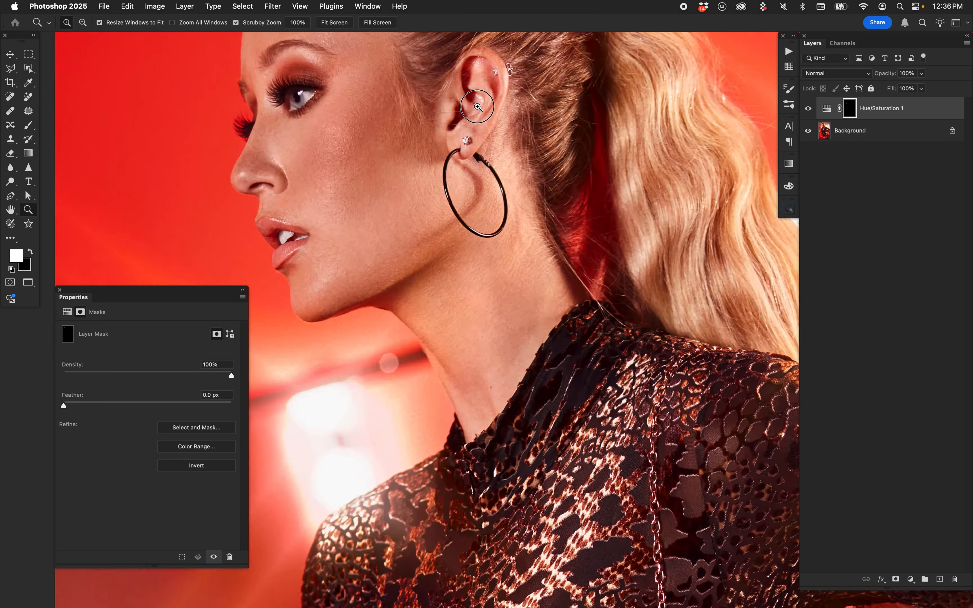
click(477, 107)
drag(450, 143, 576, 282)
key(b)
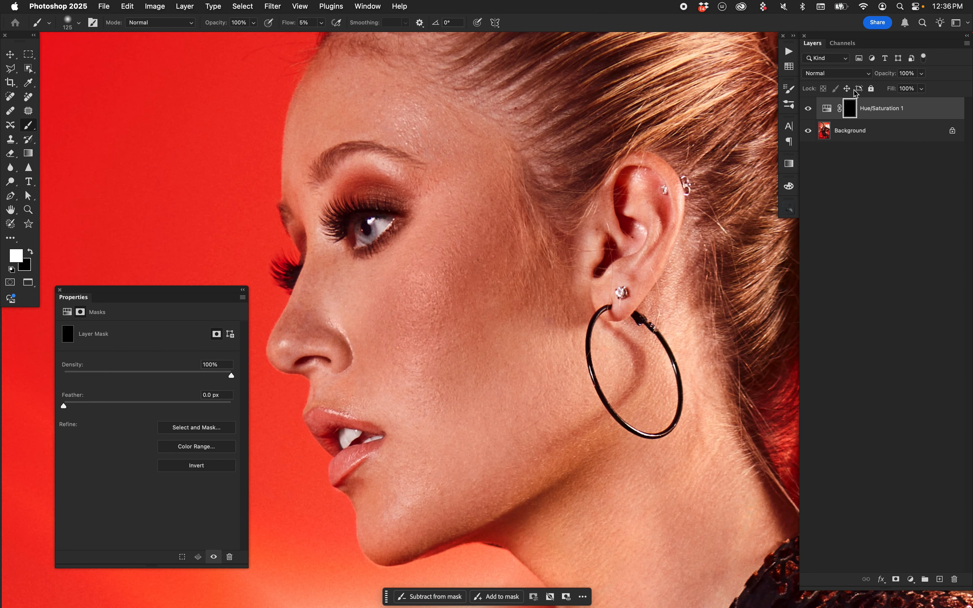
drag(828, 109, 954, 579)
Add a Curves adjustment layer that brightens the midtones (input 96, output 151) and invert its mask to black
click(911, 580)
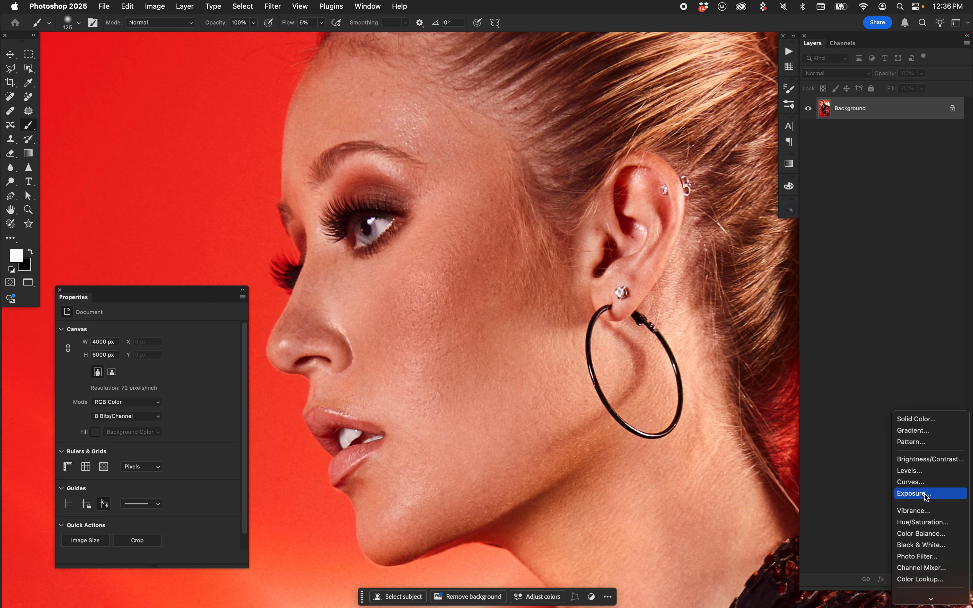
click(911, 482)
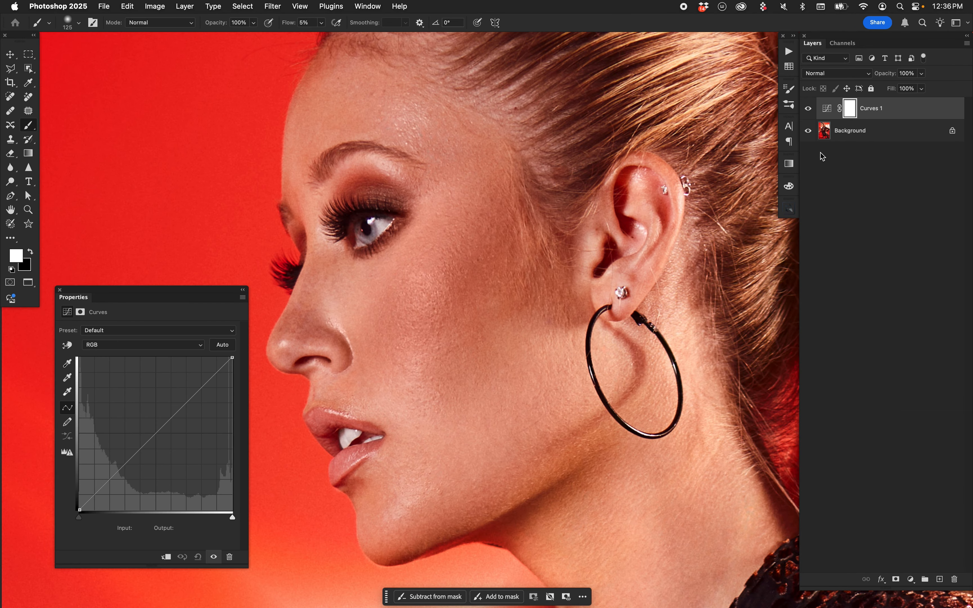
drag(156, 433, 136, 420)
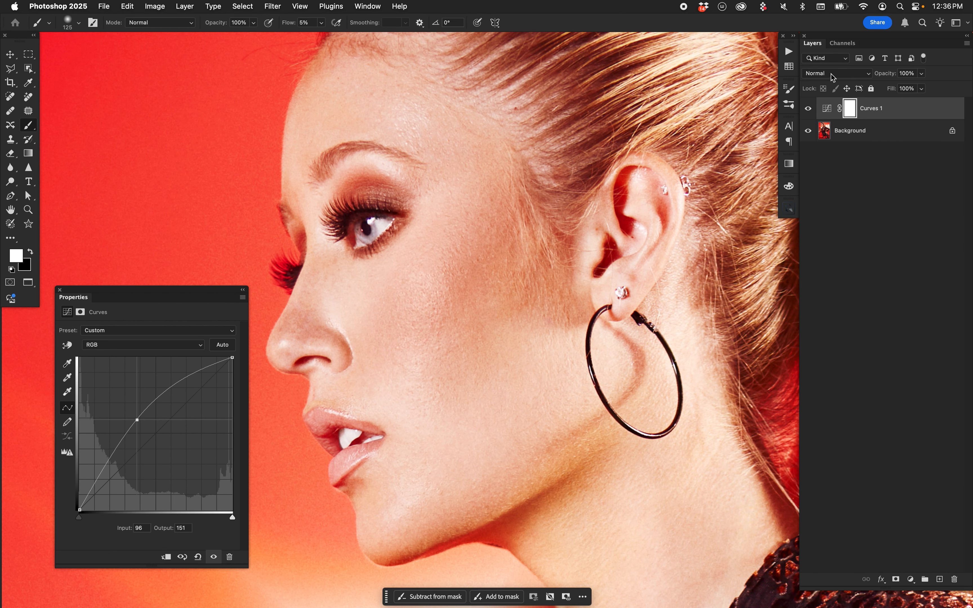
click(851, 109)
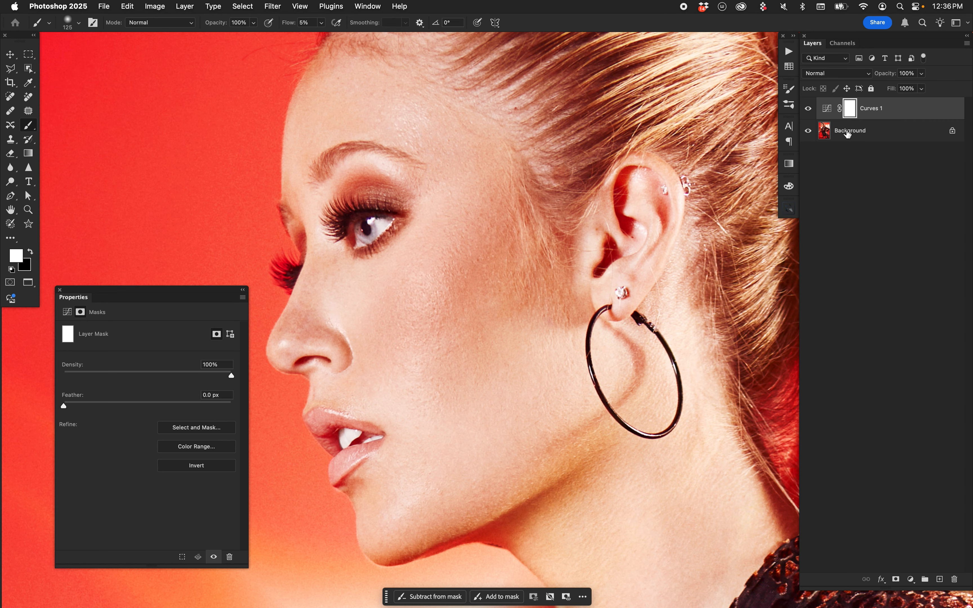
click(217, 464)
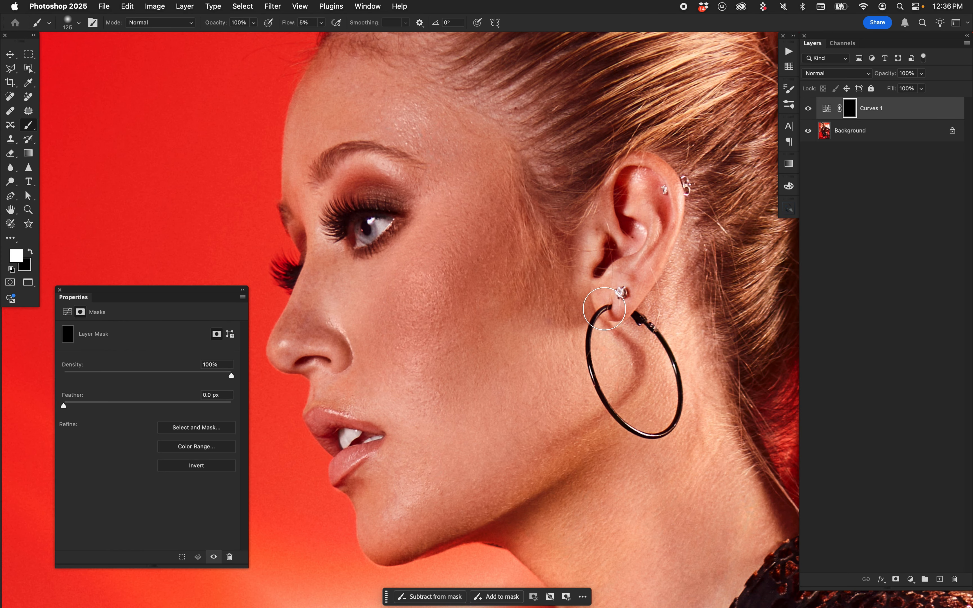
Try painting over the eye on the Curves mask with a larger brush at full flow, and undo the stroke
key(shift+0)
key(bracketright)
key(bracketright)
drag(345, 209, 360, 241)
key(super+z)
Set the brush flow to 5% and paint white over the eye on the Curves mask with a much smaller brush
click(310, 22)
text(5)
key(Return)
key(bracketleft)
key(bracketleft)
key(bracketleft)
key(bracketleft)
key(bracketleft)
key(bracketleft)
key(bracketleft)
key(bracketleft)
key(bracketleft)
key(bracketleft)
key(bracketleft)
key(bracketleft)
key(bracketright)
key(bracketright)
mouse_move(370, 216)
mouse_down()
mouse_move(351, 237)
mouse_move(369, 210)
mouse_move(392, 210)
mouse_up()
Compare the eye with the Curves 1 layer hidden and shown, enlarging the brush to 40 px
key(bracketright)
click(808, 110)
click(809, 109)
key(bracketright)
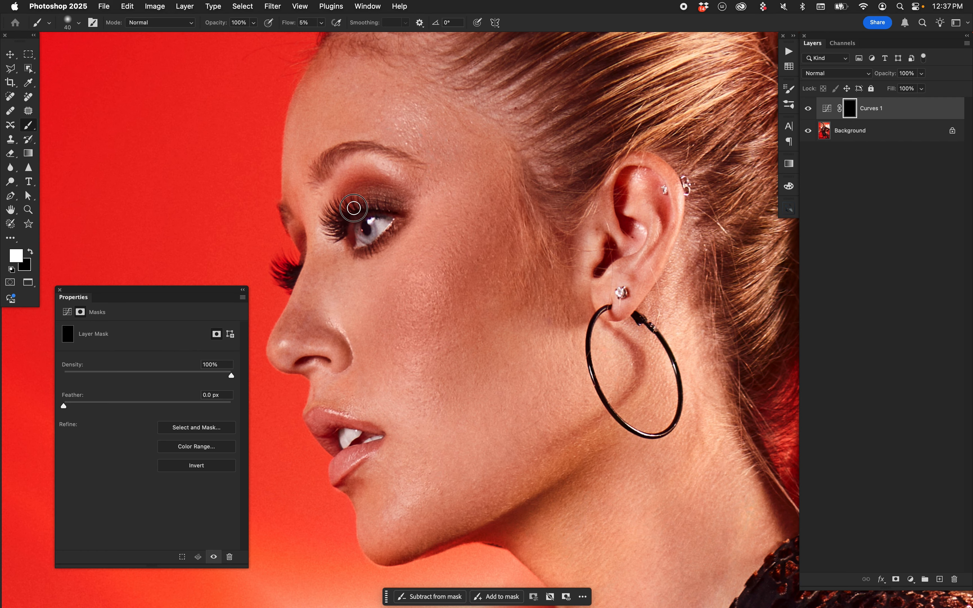
Reduce the brush to 20 px and examine the painted eye area in the Curves 1 mask on its own
key(bracketleft)
key(bracketleft)
click(811, 108)
click(809, 112)
alt+click(853, 114)
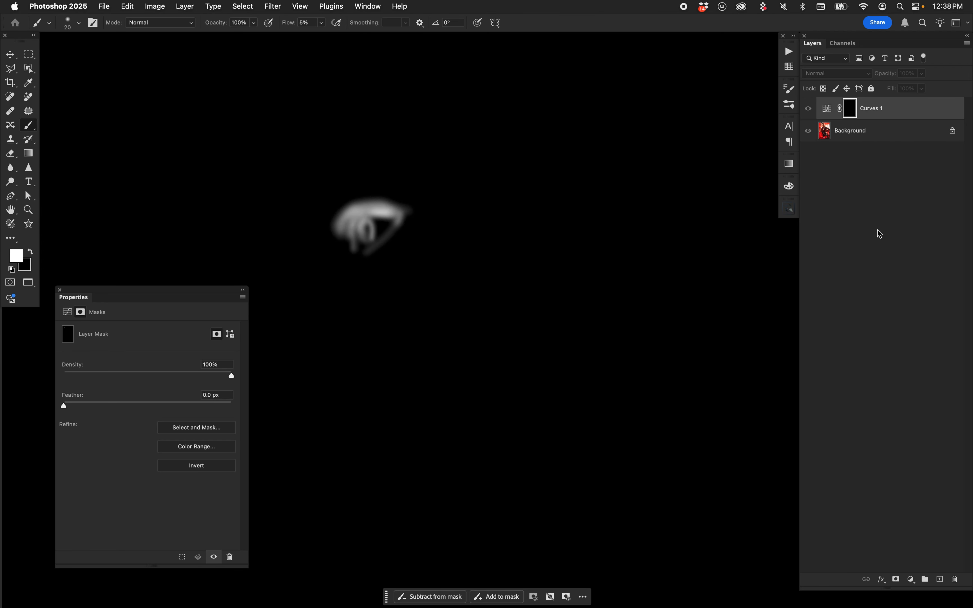
alt+click(849, 116)
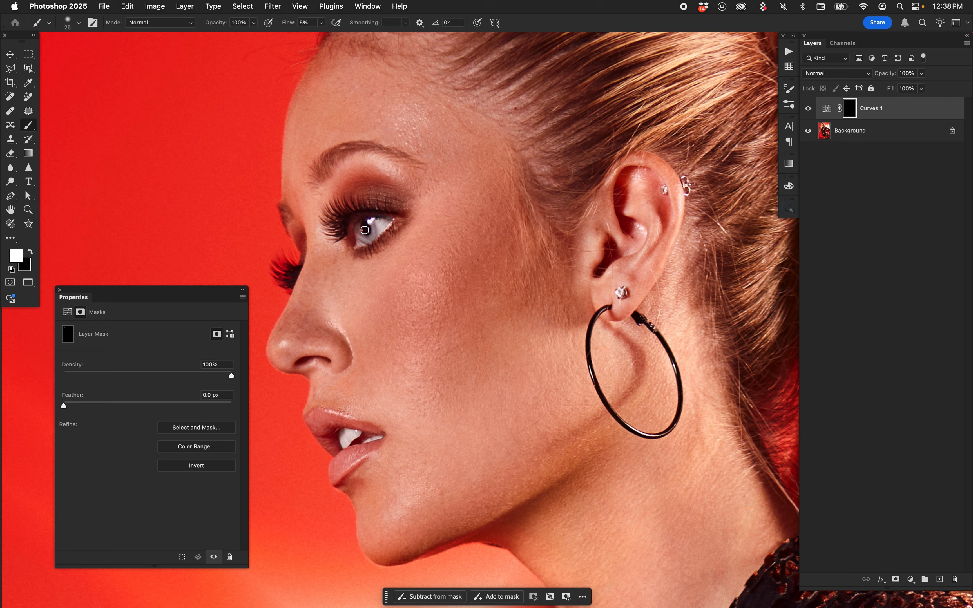
Enlarge the brush to 80 px and paint white over the upper eyelid and lashes on the Curves mask
key(bracketright)
key(bracketright)
key(bracketright)
key(bracketright)
key(bracketright)
key(bracketright)
key(bracketright)
key(x)
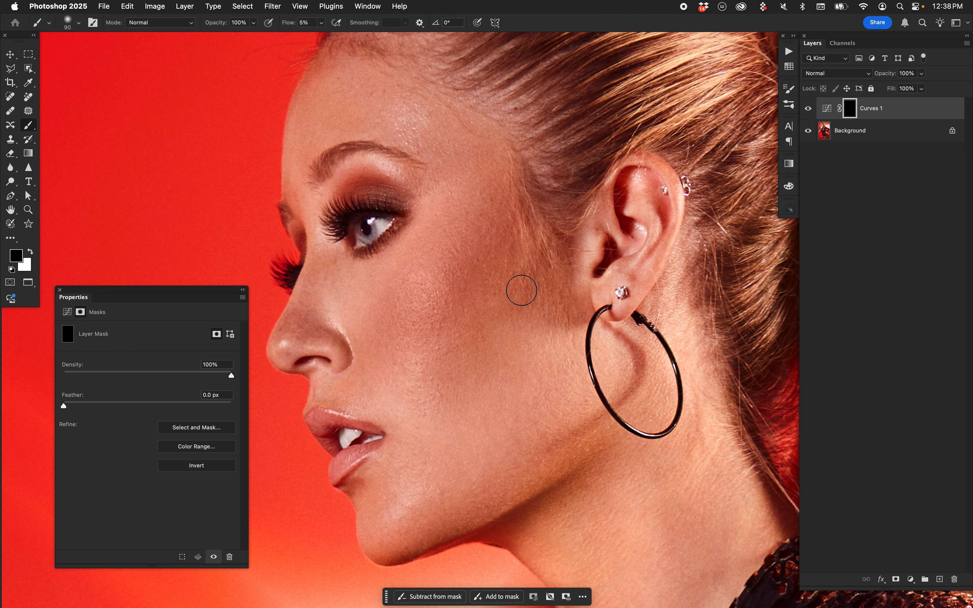
key(x)
key(bracketleft)
key(bracketleft)
key(bracketleft)
key(bracketright)
key(bracketright)
mouse_move(344, 229)
mouse_down()
mouse_move(389, 207)
mouse_move(334, 235)
mouse_move(383, 208)
mouse_move(333, 225)
mouse_move(395, 205)
mouse_move(365, 205)
mouse_up()
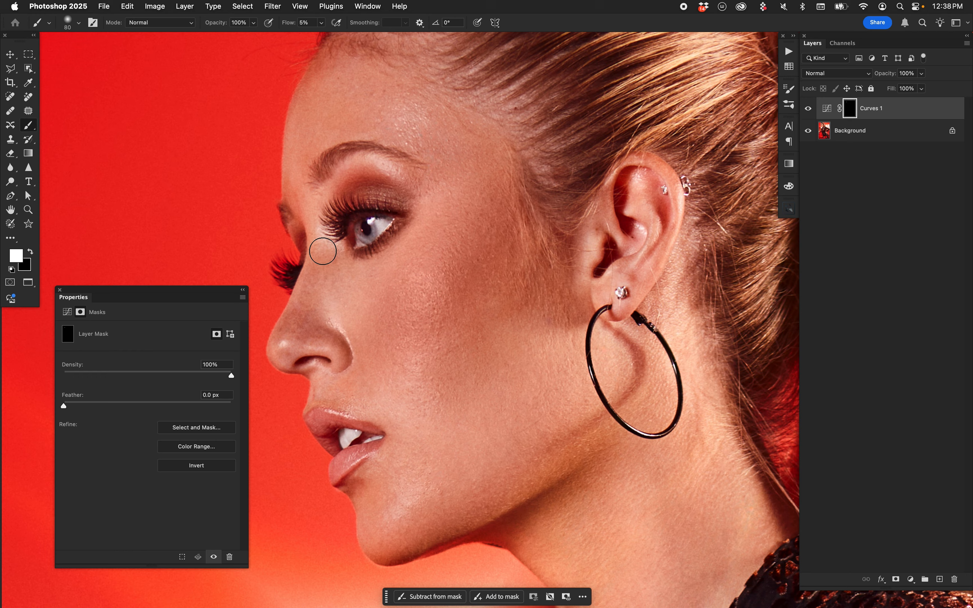
Examine the brightening around the eye by hiding and showing the Curves 1 layer
key(v)
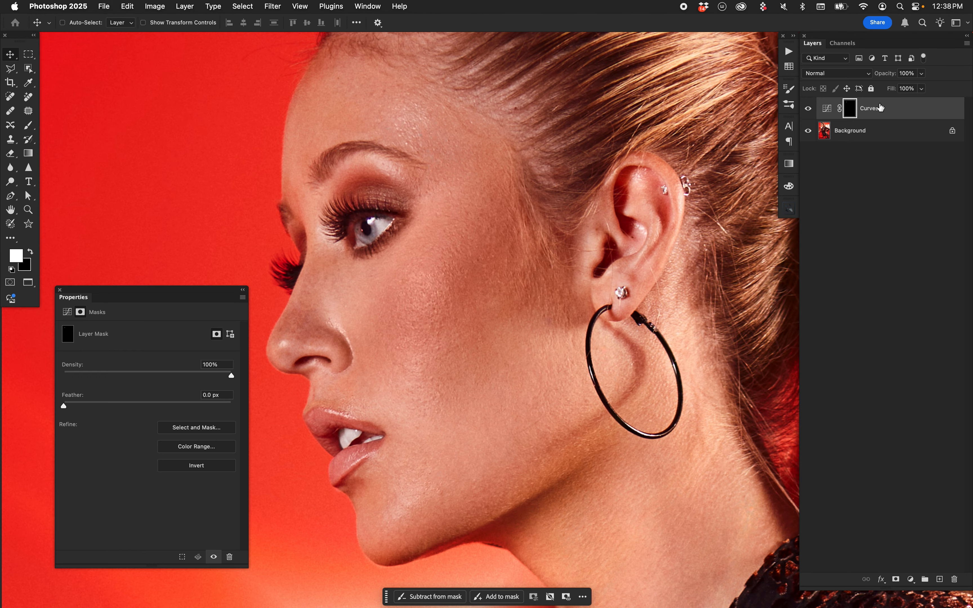
click(808, 108)
click(809, 108)
click(808, 108)
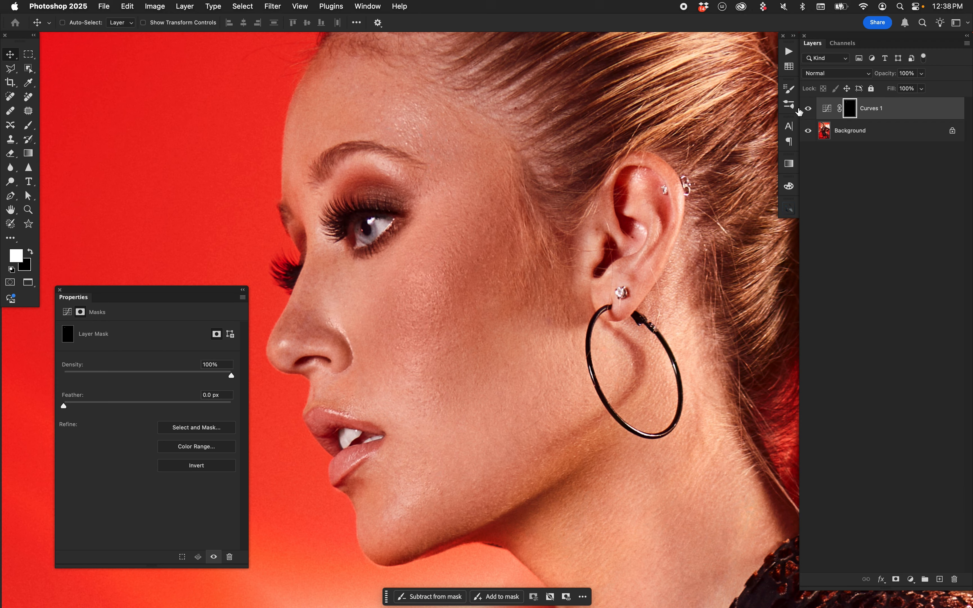
click(808, 108)
key(b)
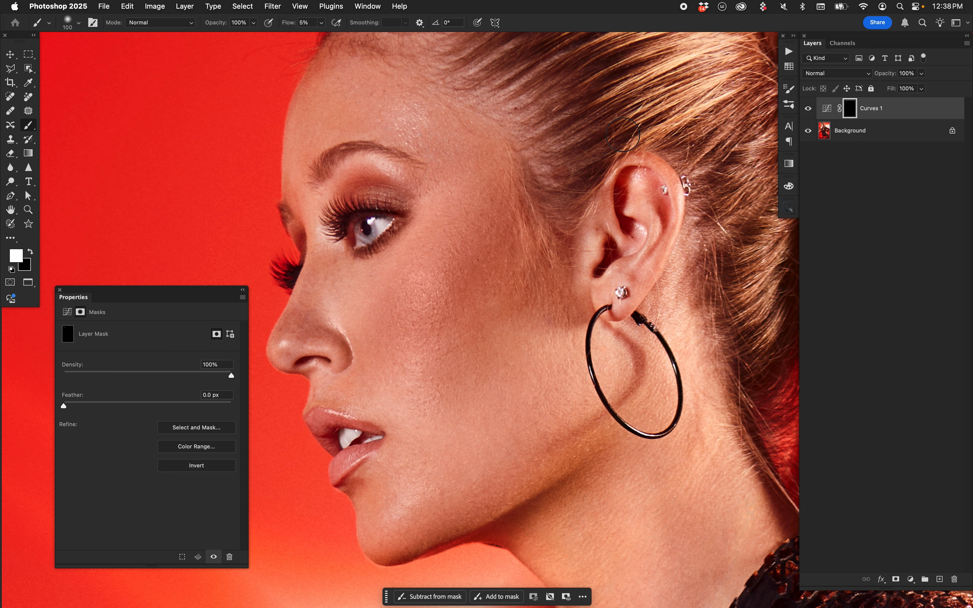
click(809, 111)
click(808, 111)
Try white strokes on the skin below the eye with a 10 px brush, and undo them
key(x)
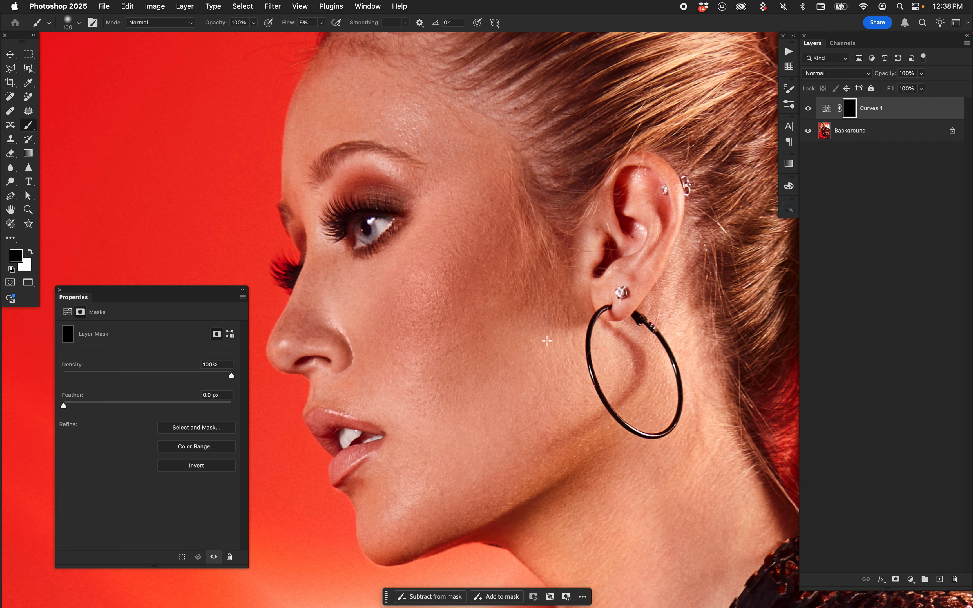
key(x)
key(bracketleft)
key(bracketleft)
key(bracketleft)
key(bracketleft)
key(bracketleft)
key(bracketleft)
key(bracketleft)
key(bracketleft)
key(bracketleft)
key(bracketleft)
key(bracketleft)
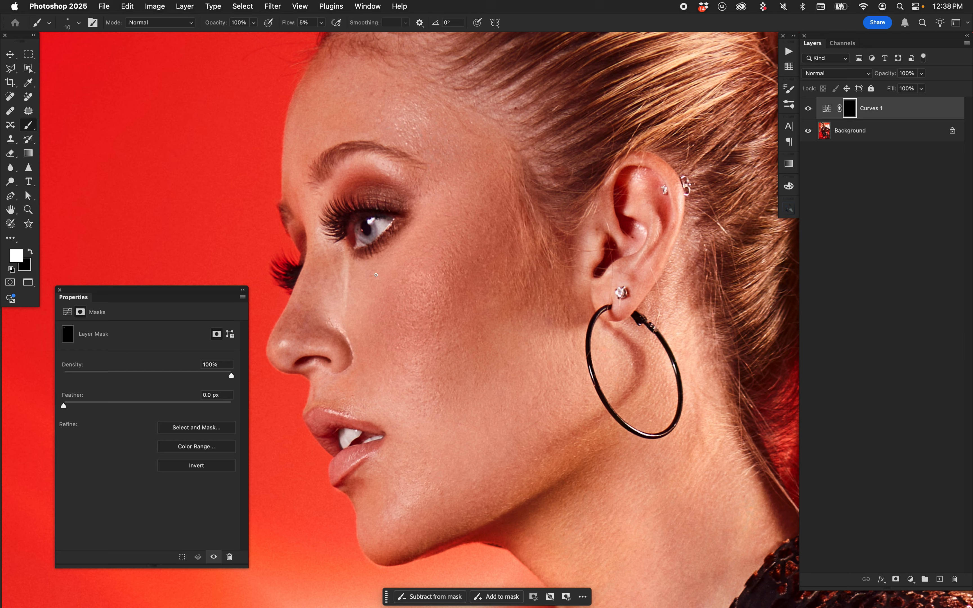
key(super+z)
key(super+z)
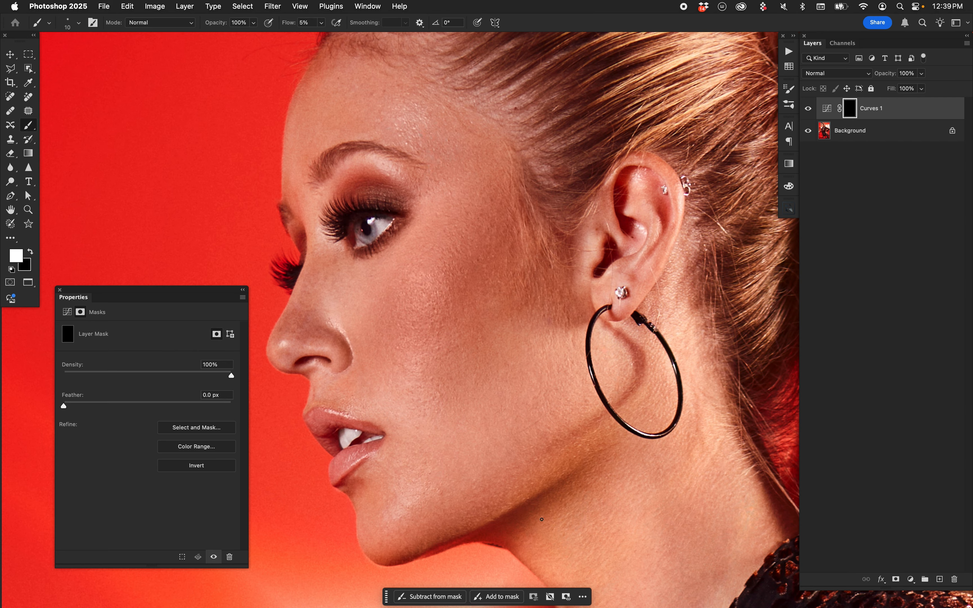
Enlarge the brush to 50 px and undo the last test stroke on the Curves mask
key(bracketright)
key(bracketright)
key(bracketright)
key(bracketright)
click(80, 23)
click(70, 24)
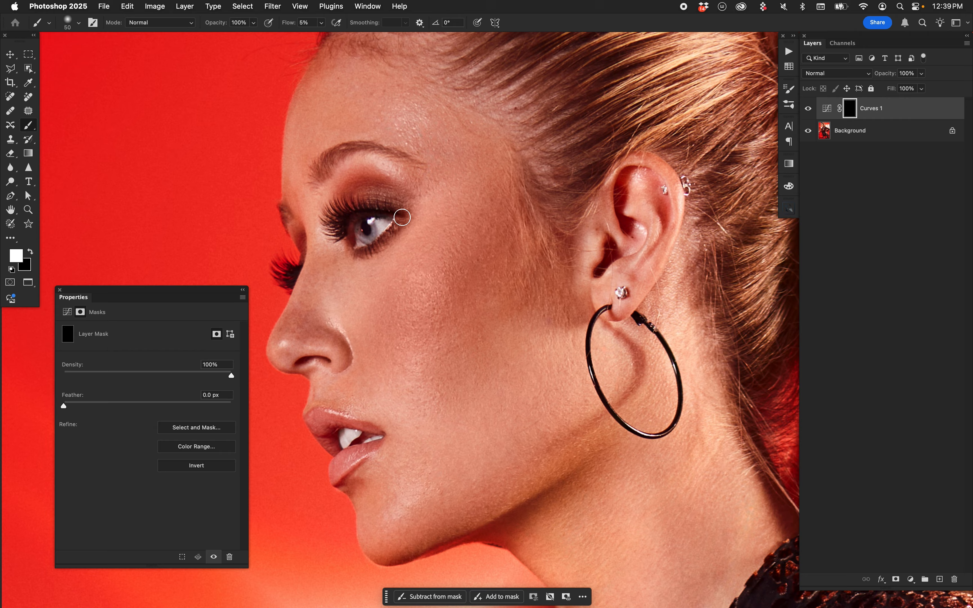
key(super+z)
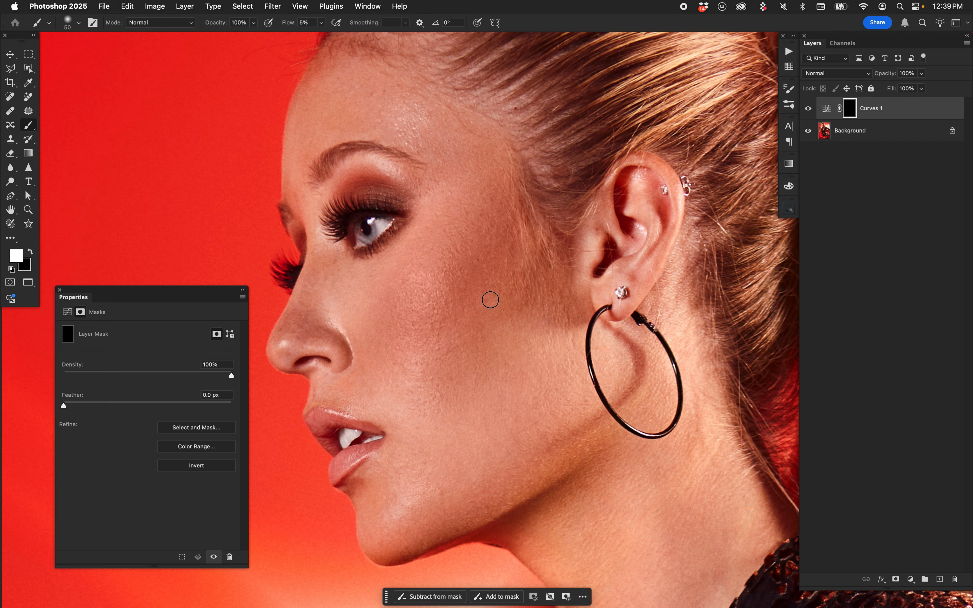
Try to remove the stud earring from the Background layer with the 35 px Remove tool, and undo it
key(j)
click(834, 132)
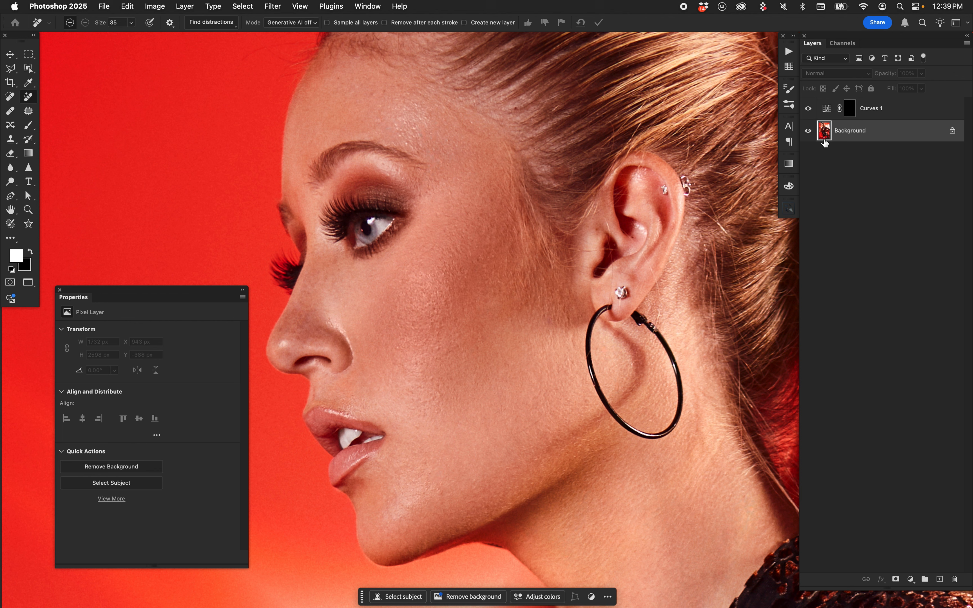
drag(624, 293, 625, 289)
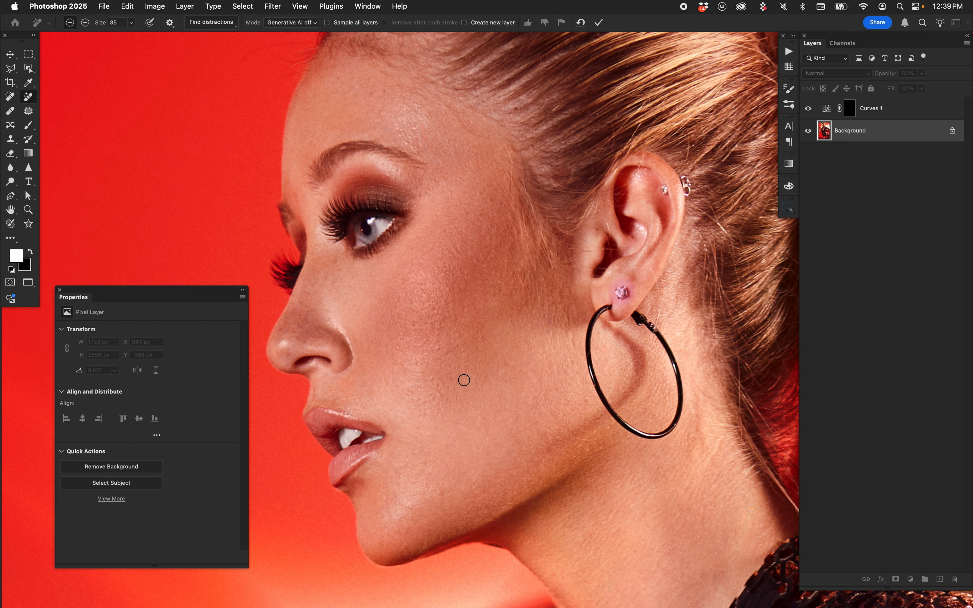
key(Return)
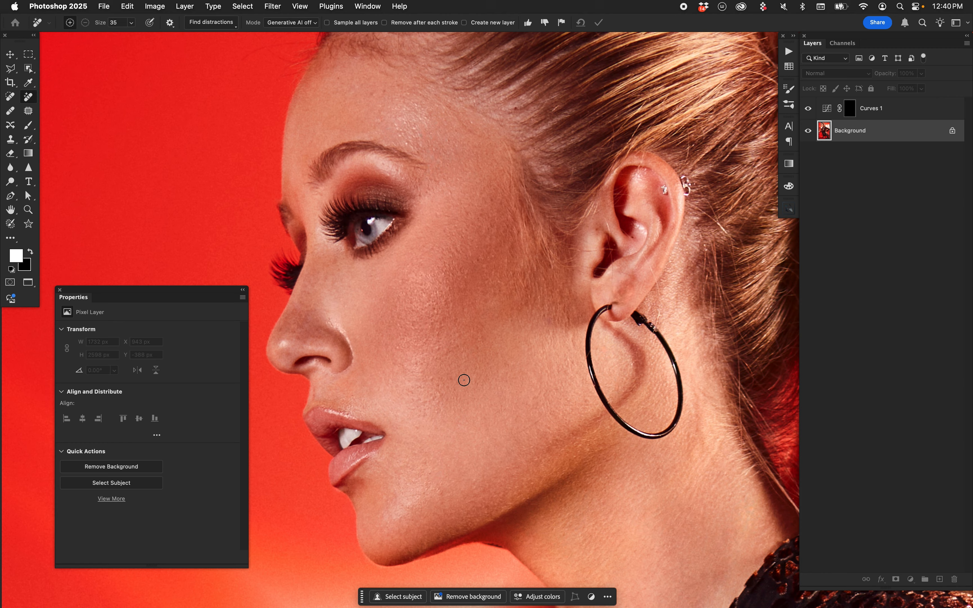
key(super+z)
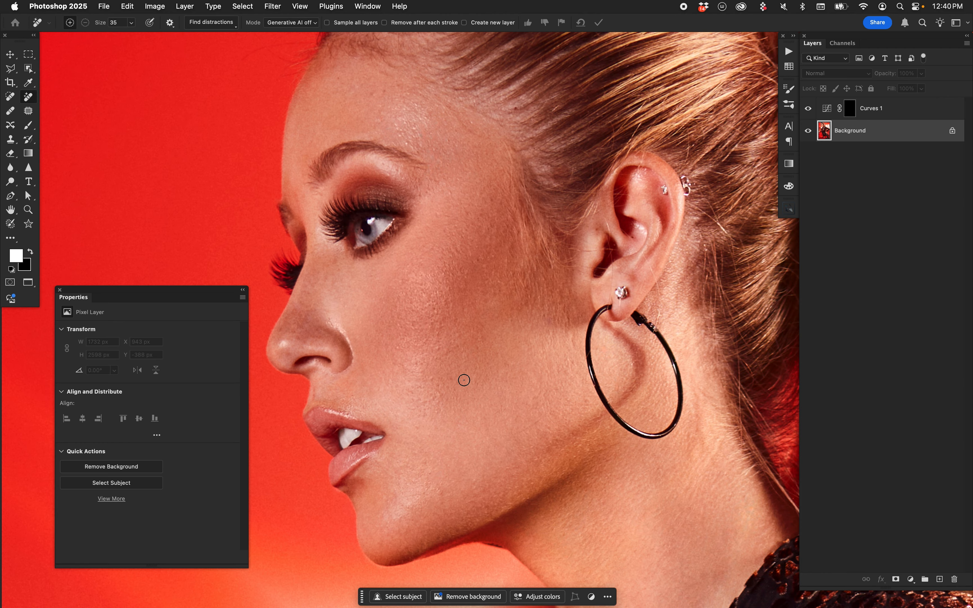
Reselect the Curves 1 mask and paint white over the eye with a 45 px brush
click(850, 109)
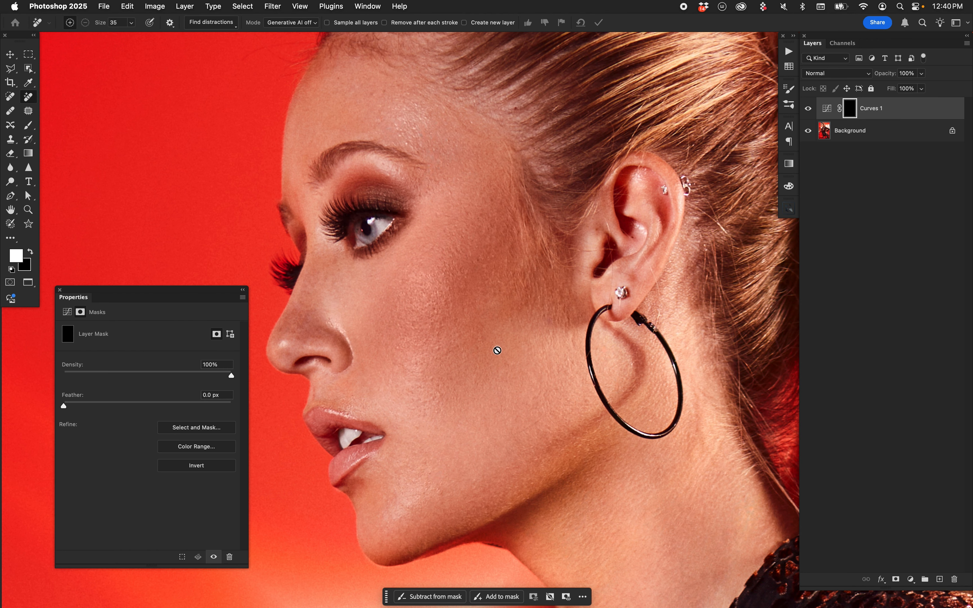
key(b)
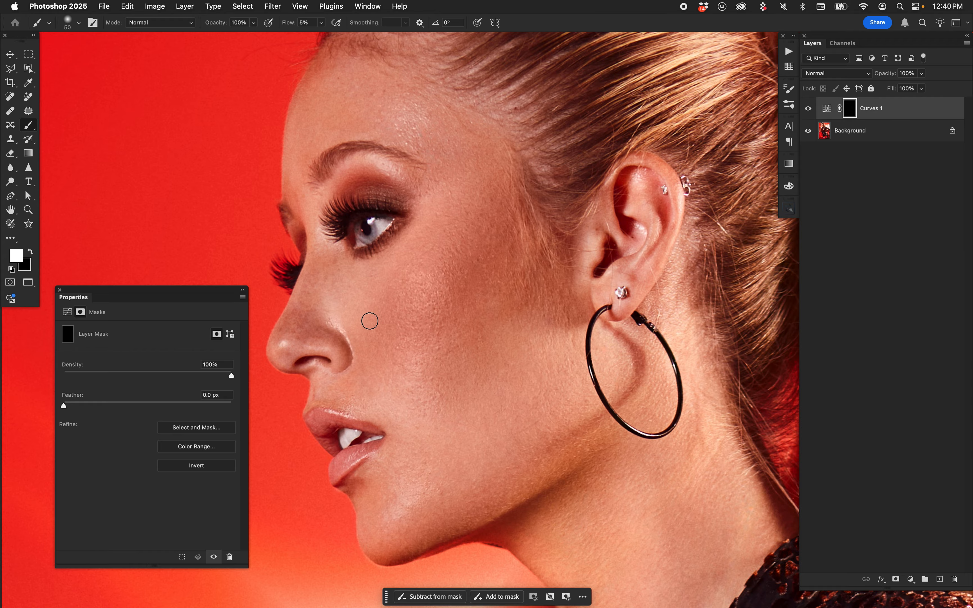
key(bracketleft)
mouse_move(349, 213)
mouse_down()
mouse_move(377, 205)
mouse_move(394, 212)
mouse_move(362, 215)
mouse_move(346, 232)
mouse_move(347, 213)
mouse_move(337, 224)
mouse_move(348, 199)
mouse_move(377, 182)
mouse_move(396, 203)
mouse_move(354, 214)
mouse_move(371, 214)
mouse_move(352, 223)
mouse_move(358, 217)
mouse_move(360, 233)
mouse_move(352, 227)
mouse_move(368, 227)
mouse_move(351, 218)
mouse_move(338, 235)
mouse_move(365, 204)
mouse_move(354, 204)
mouse_move(362, 228)
mouse_move(363, 214)
mouse_move(356, 233)
mouse_move(379, 223)
mouse_up()
key(bracketleft)
key(bracketright)
key(bracketright)
key(bracketleft)
key(bracketleft)
key(bracketright)
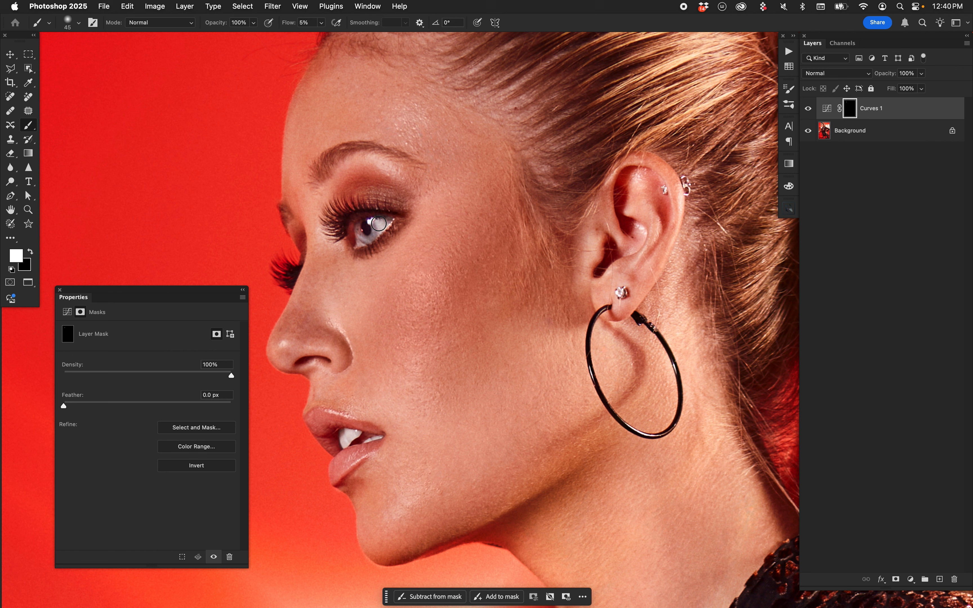
Paint black over the inner eye and lower lashes on the Curves mask, and raise the brush flow to 10%
key(x)
mouse_move(344, 231)
mouse_down()
mouse_move(363, 247)
mouse_move(380, 205)
mouse_move(383, 251)
mouse_move(391, 204)
mouse_move(354, 244)
mouse_move(385, 223)
mouse_move(358, 191)
mouse_move(360, 251)
mouse_up()
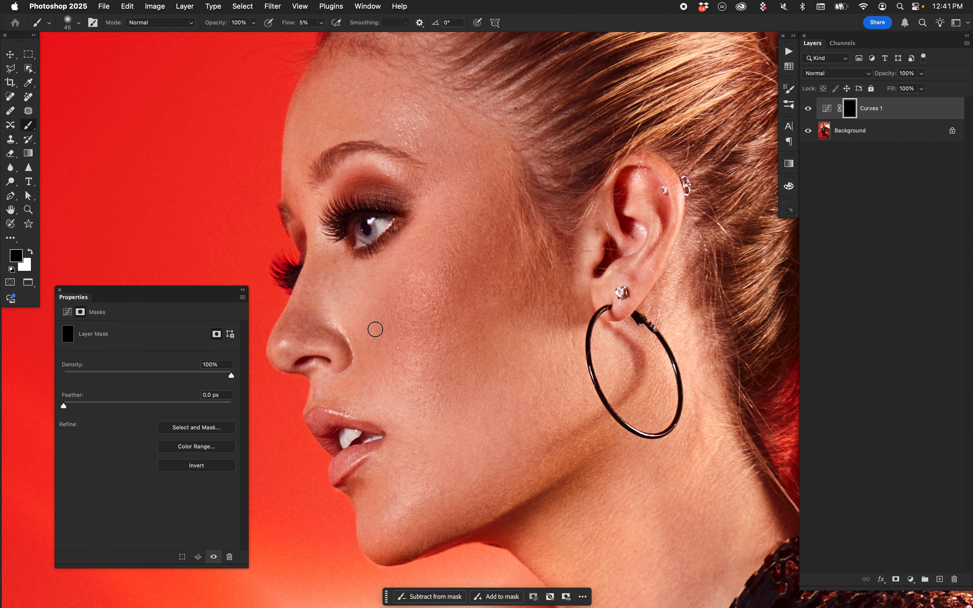
key(shift+1)
key(bracketright)
key(bracketright)
key(bracketright)
Switch back to white, shrink the brush and paint over the iris on the Curves mask at 10% flow
key(x)
key(bracketleft)
key(bracketleft)
key(bracketleft)
key(bracketleft)
key(bracketleft)
key(bracketleft)
key(bracketleft)
key(bracketleft)
key(bracketleft)
drag(358, 236, 371, 218)
key(bracketright)
key(bracketright)
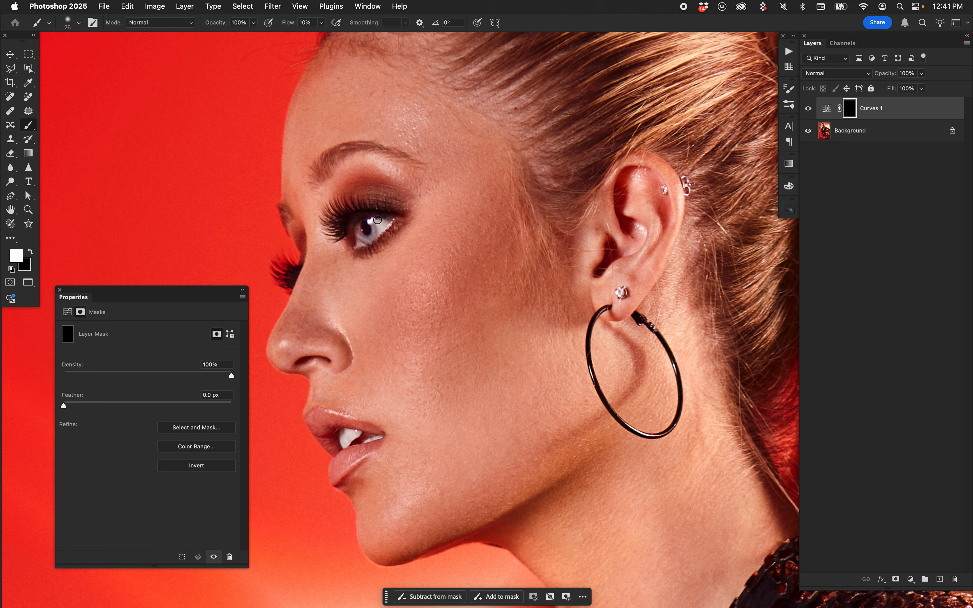
Paint white over the outer upper eyelid with a brush of up to 50 px, and compare with Curves 1 hidden and shown
key(bracketright)
key(bracketright)
key(bracketright)
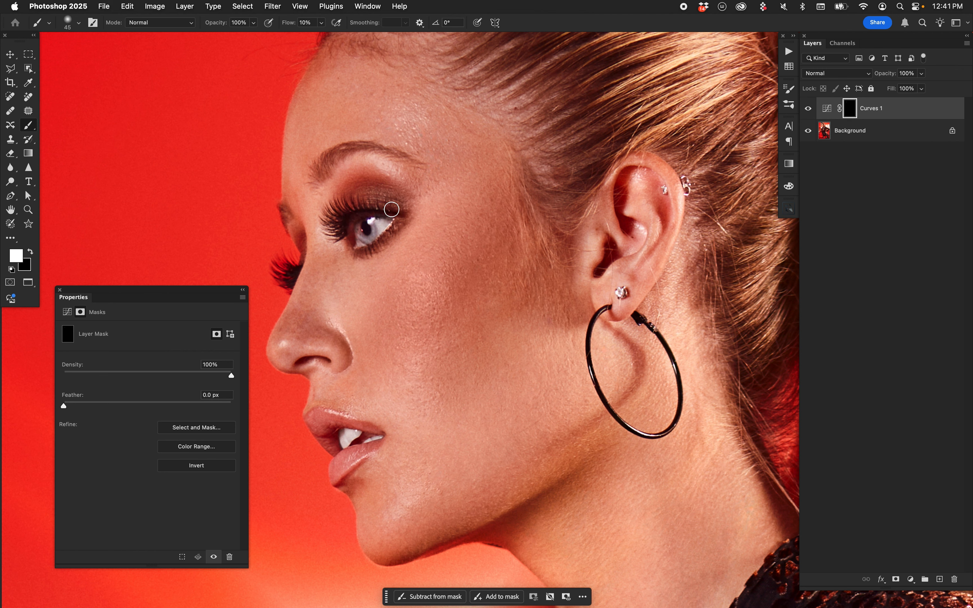
key(bracketleft)
key(bracketright)
key(bracketleft)
key(bracketleft)
key(bracketright)
key(bracketright)
key(bracketright)
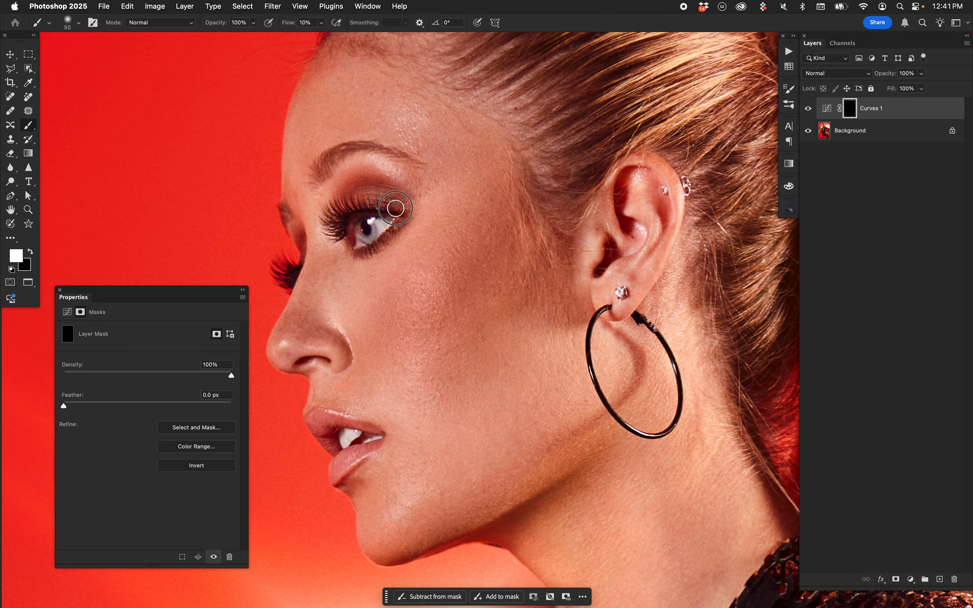
click(809, 109)
click(809, 108)
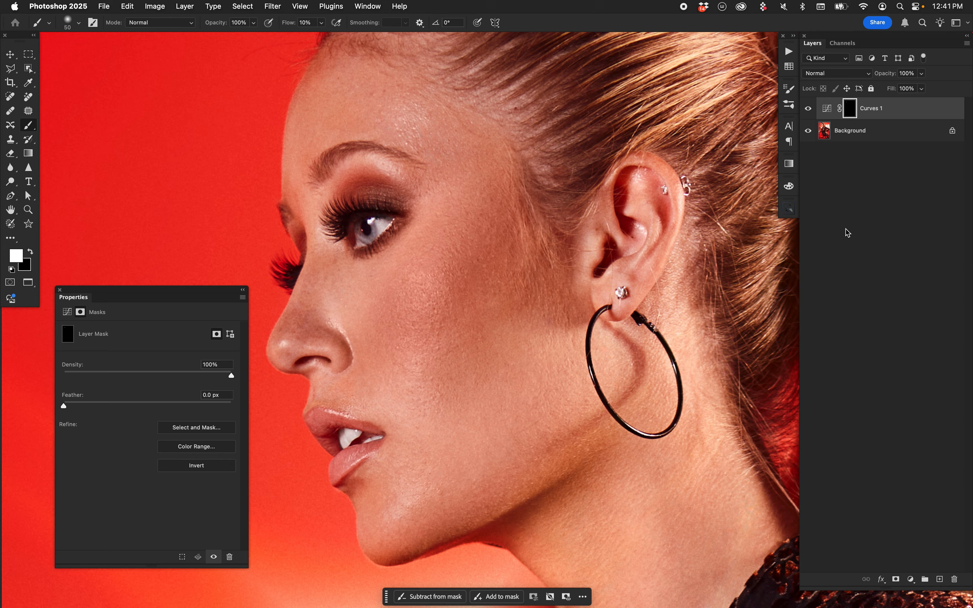
Paint black over the inner lashes with a 70 px brush, and compare with Curves 1 hidden and shown
key(x)
key(bracketright)
key(bracketright)
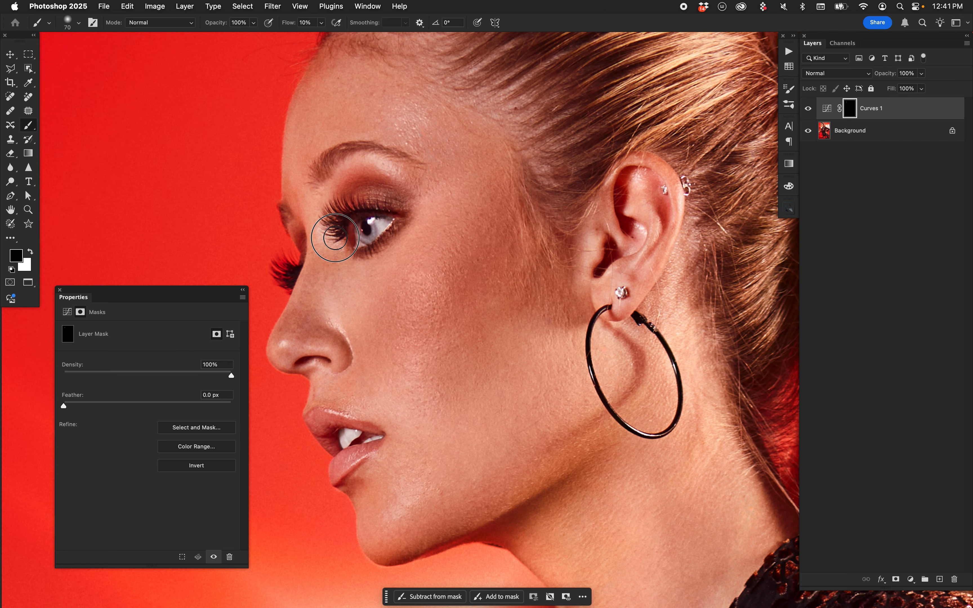
click(808, 110)
click(809, 110)
Return to the Brush tool and set its flow to 100%
key(v)
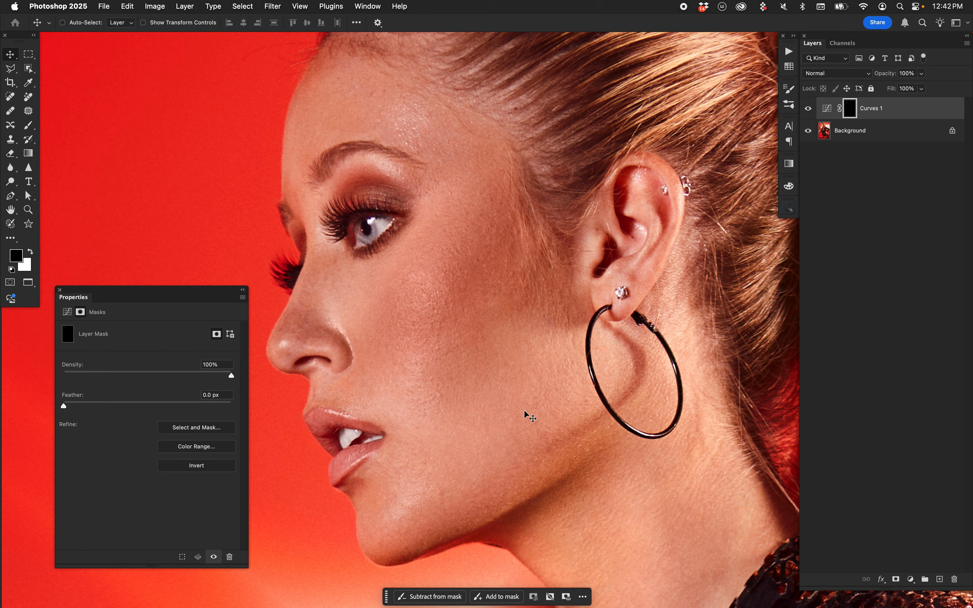
key(b)
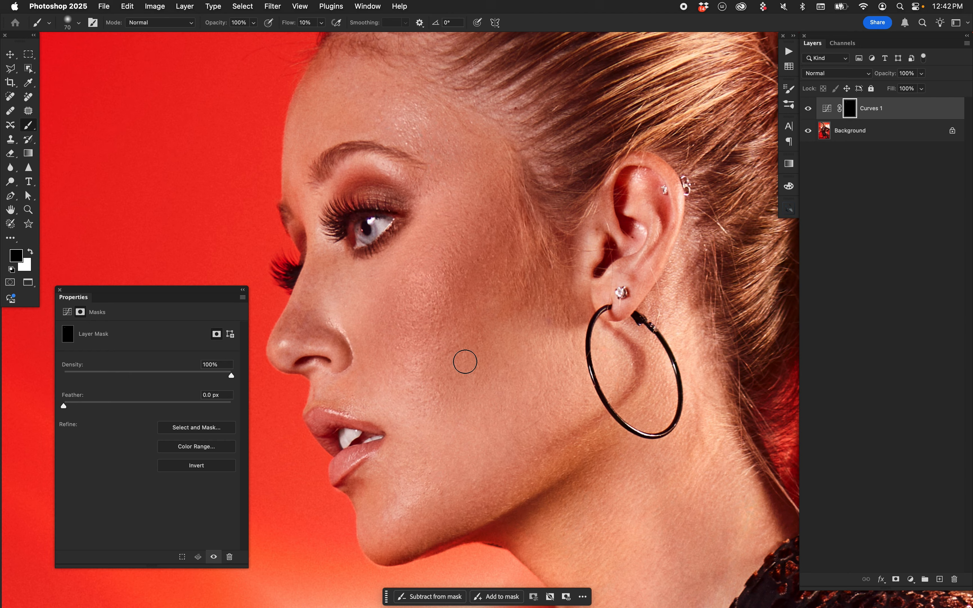
key(shift+0)
key(super+0)
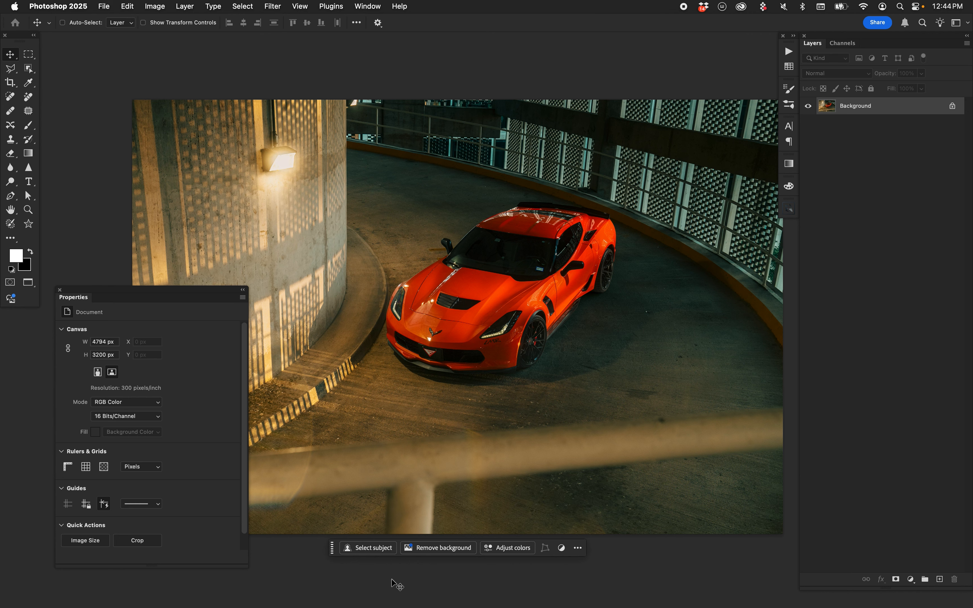
Select the red car as the subject and add a Hue/Saturation adjustment layer masked to it
click(370, 549)
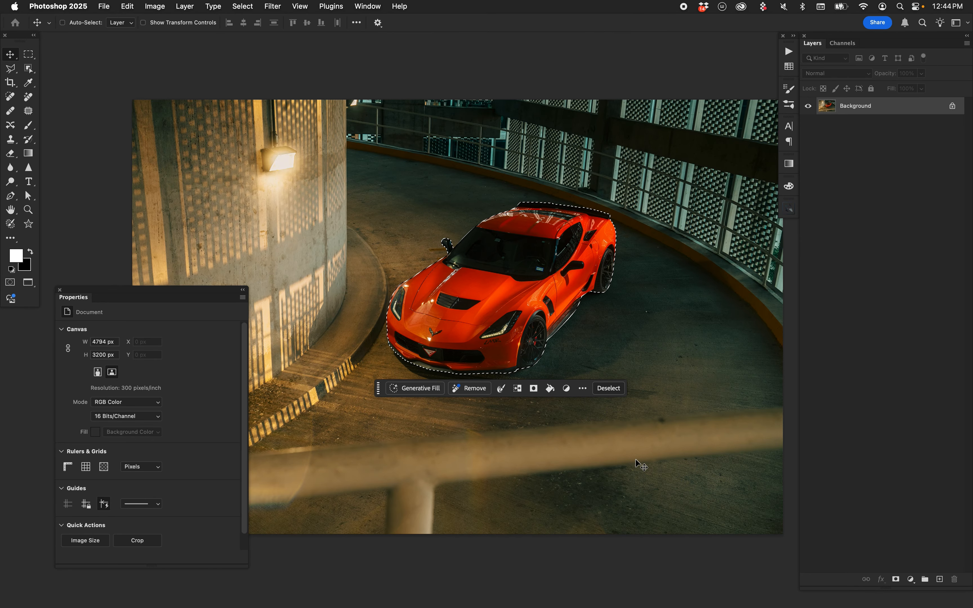
key(super+equal)
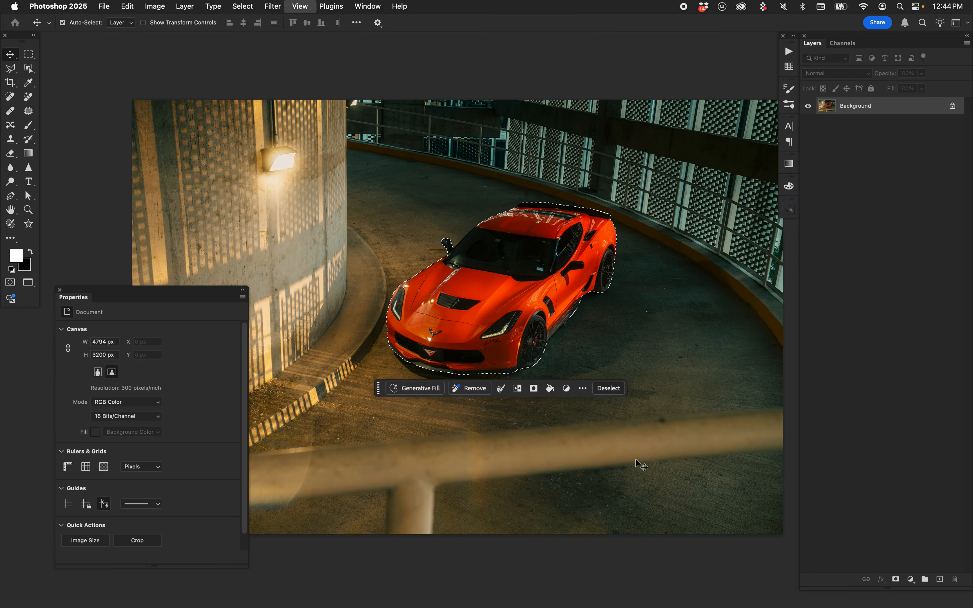
drag(599, 290, 565, 292)
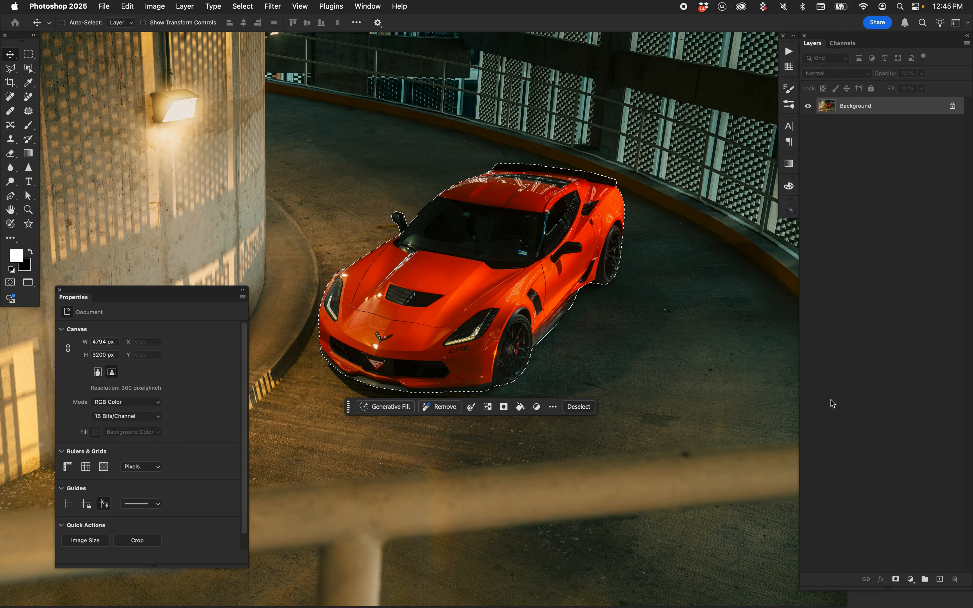
click(911, 579)
scroll(911, 584, down, 3)
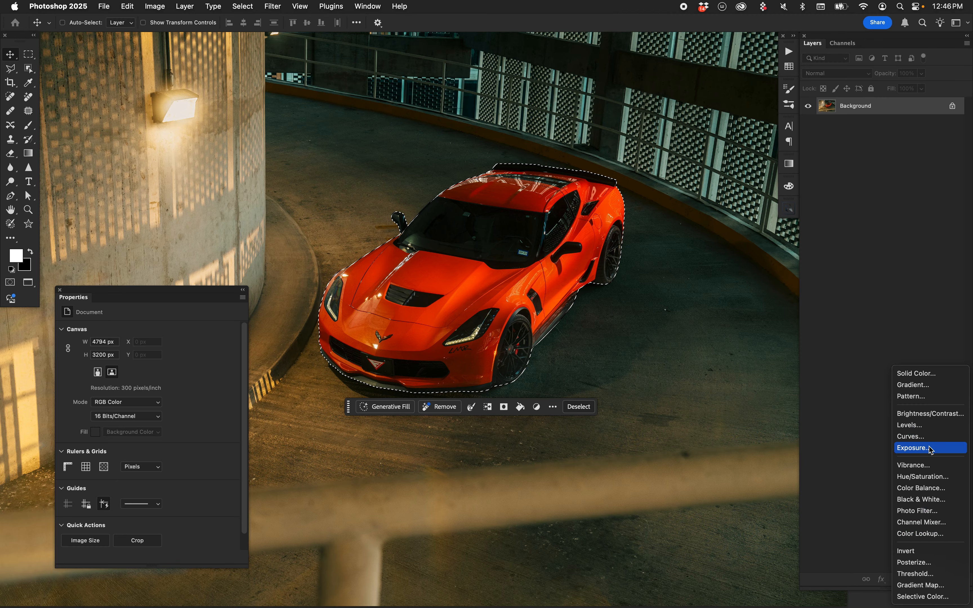
click(930, 476)
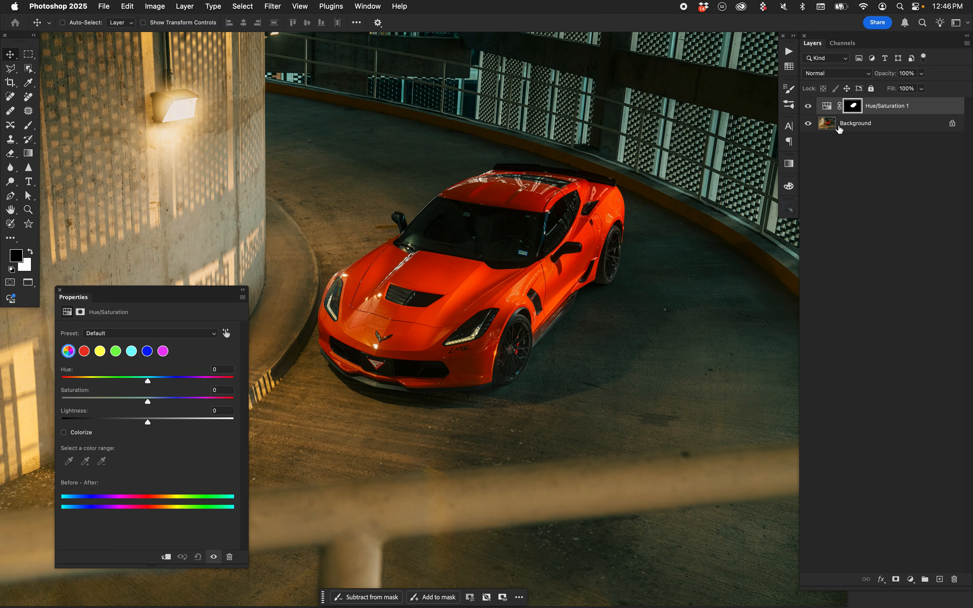
Examine the Hue/Saturation layer's mask on its own, and return to the full image
click(827, 105)
click(852, 107)
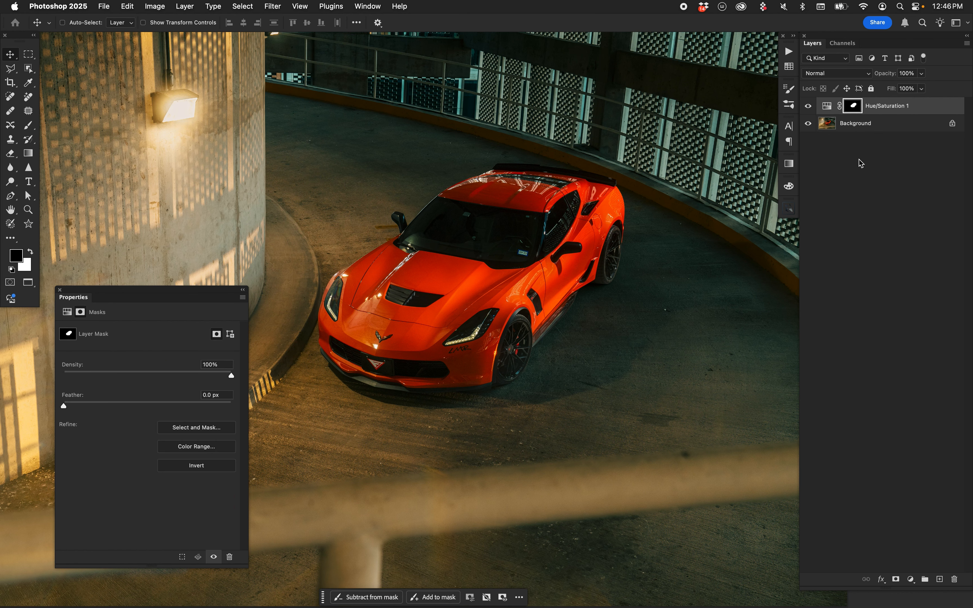
alt+click(853, 106)
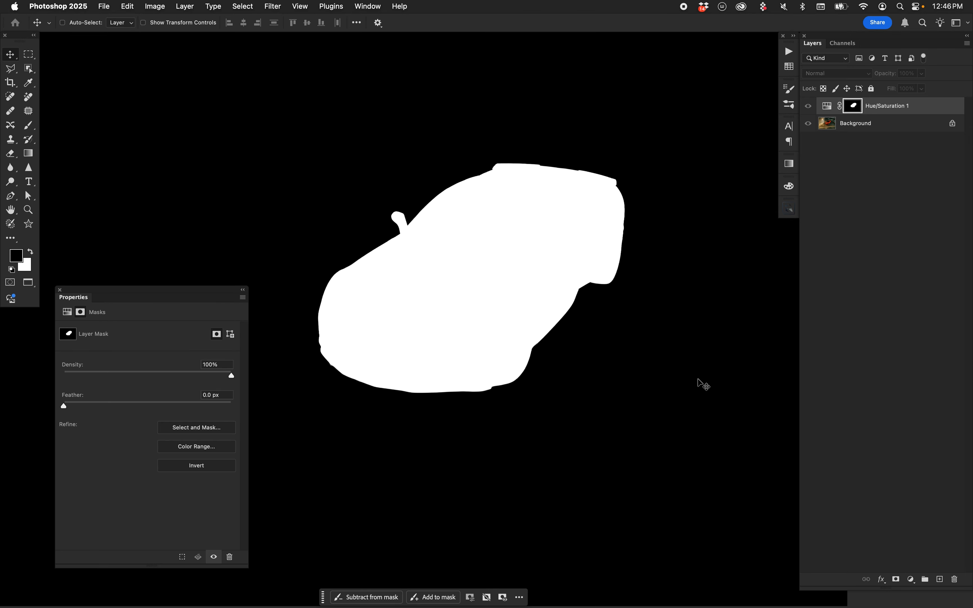
alt+click(853, 105)
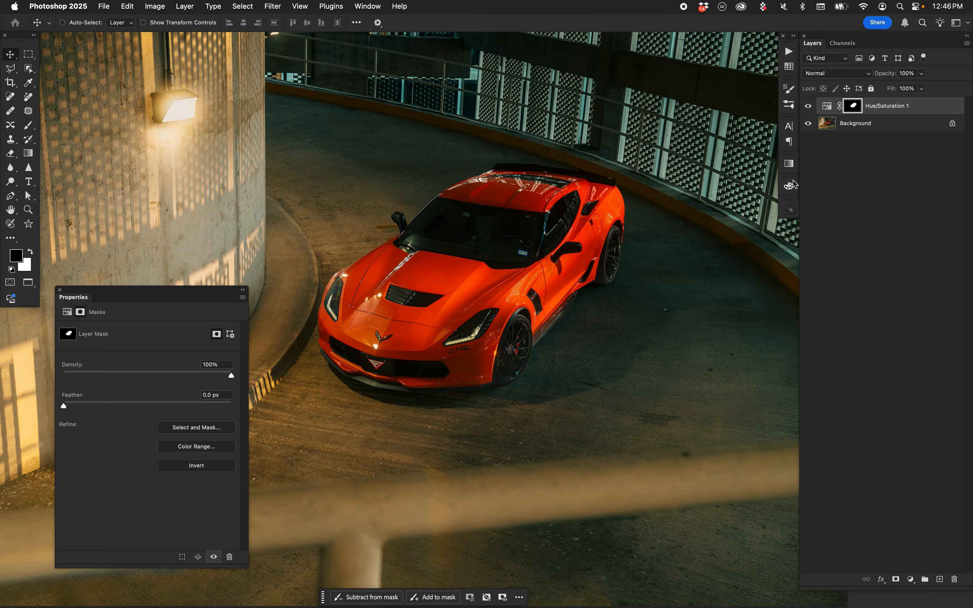
Try Saturation values of +58 and -47 on the masked car, and reset Saturation to 0
click(827, 107)
click(172, 400)
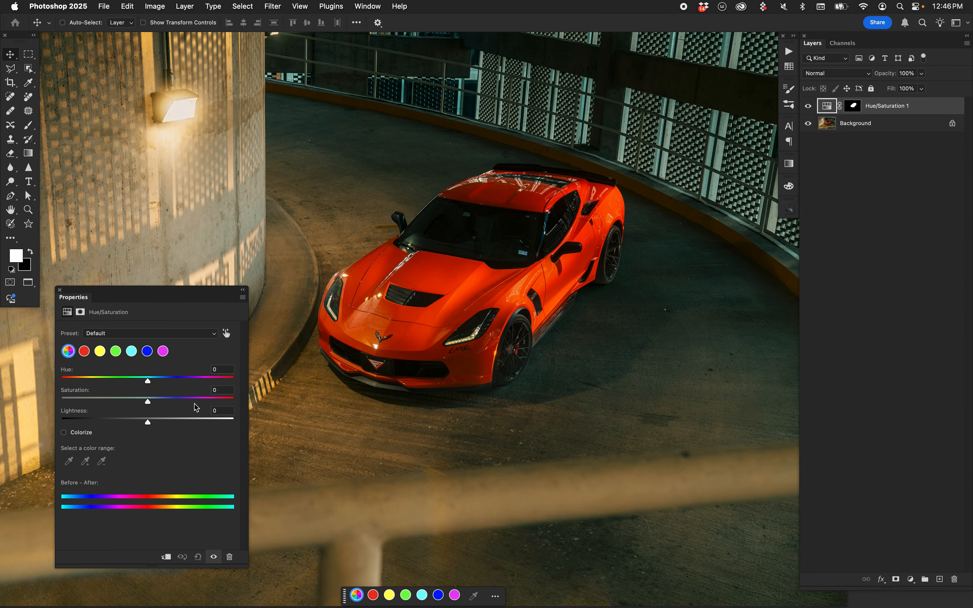
click(197, 401)
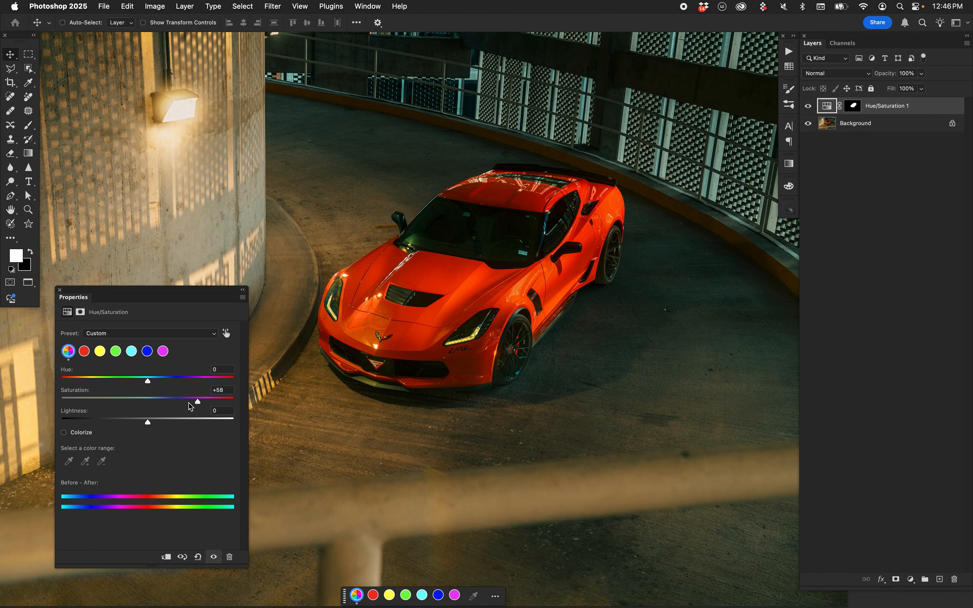
click(106, 400)
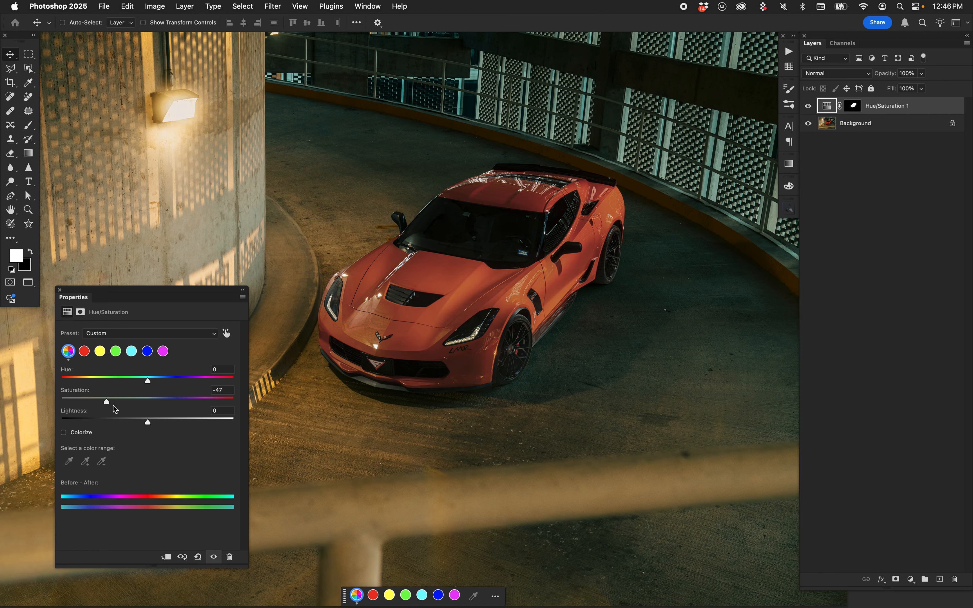
drag(162, 399, 150, 399)
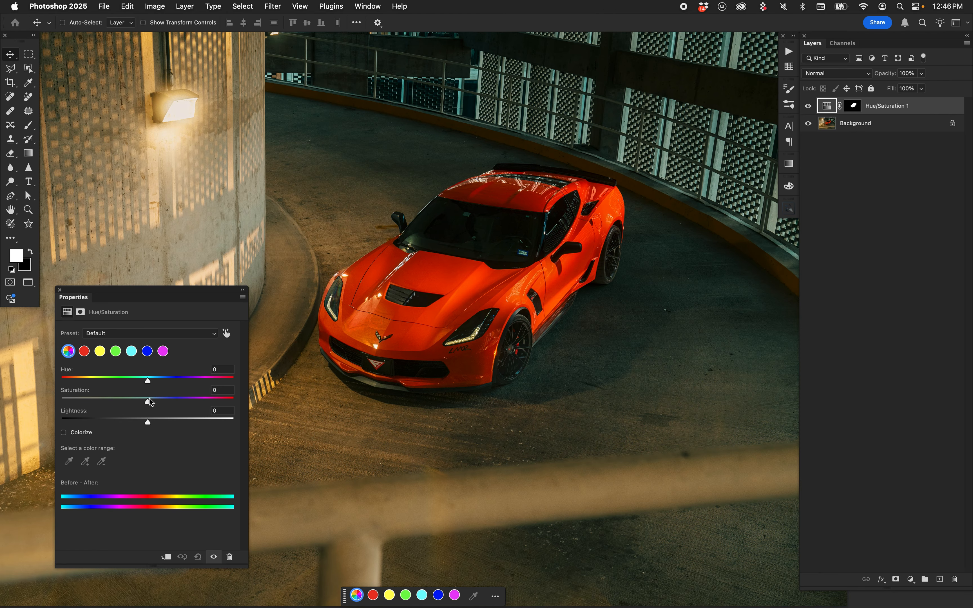
Try Hue values of -45, +75 and -24 on the car, reset Hue to 0 and delete the Hue/Saturation layer
click(163, 380)
click(126, 383)
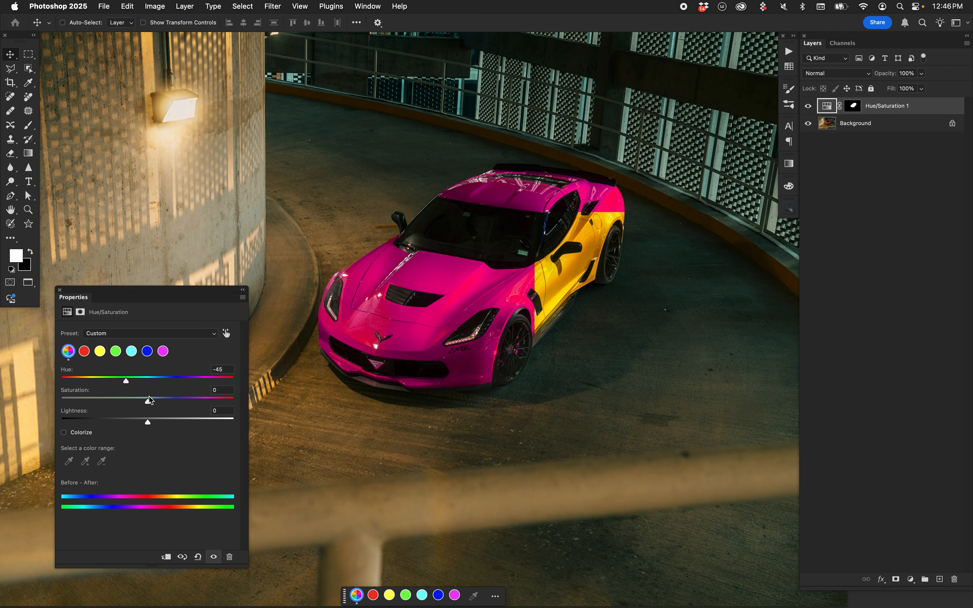
click(184, 382)
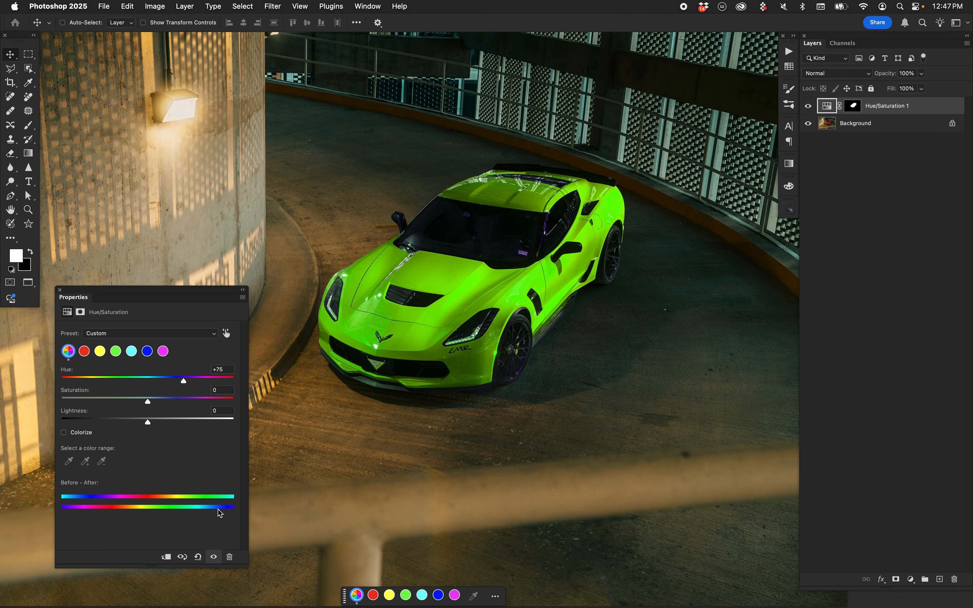
click(136, 379)
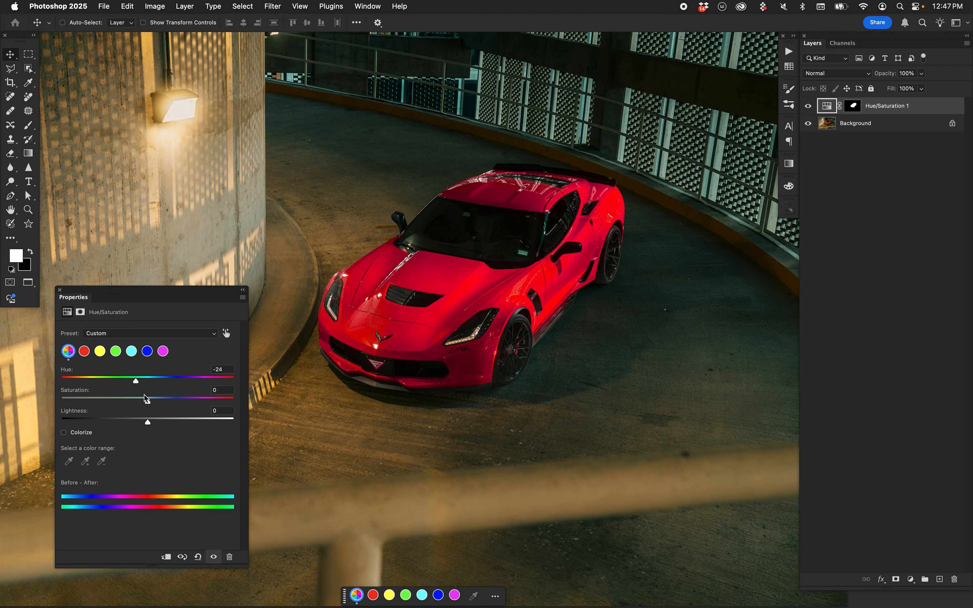
click(148, 380)
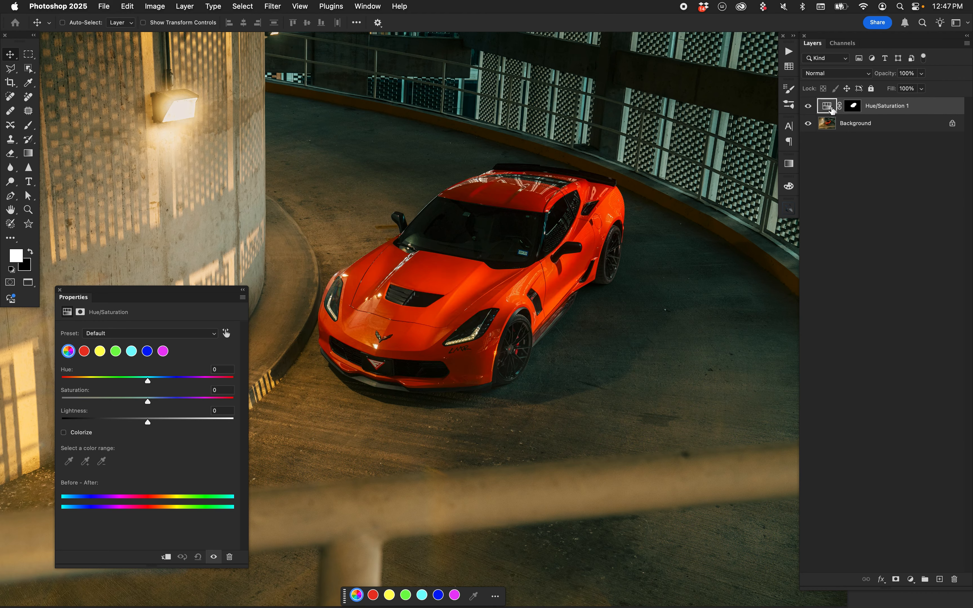
drag(835, 106, 956, 579)
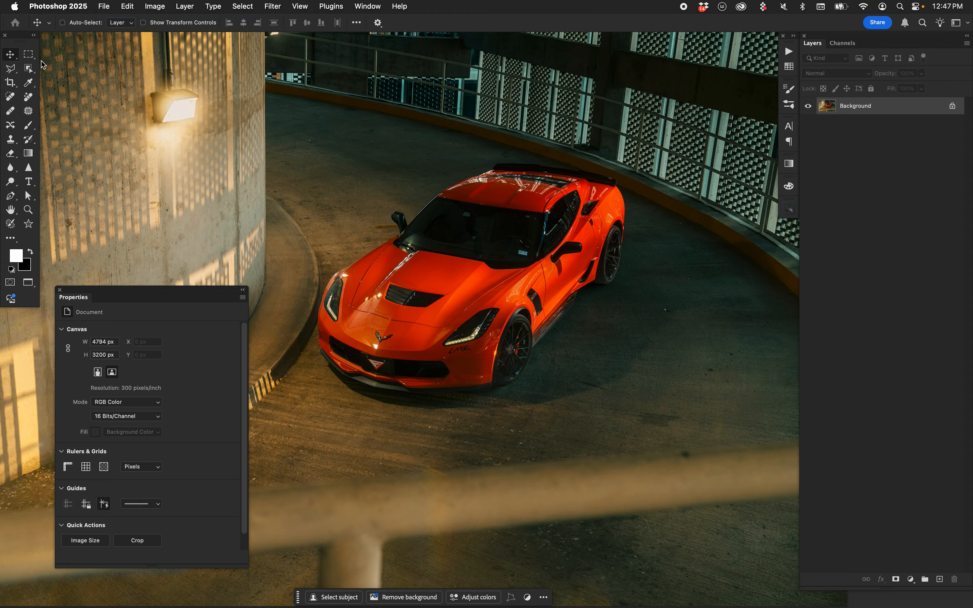
Draw two trial selections around the car with the Rectangular Marquee tool, clearing each one
click(29, 50)
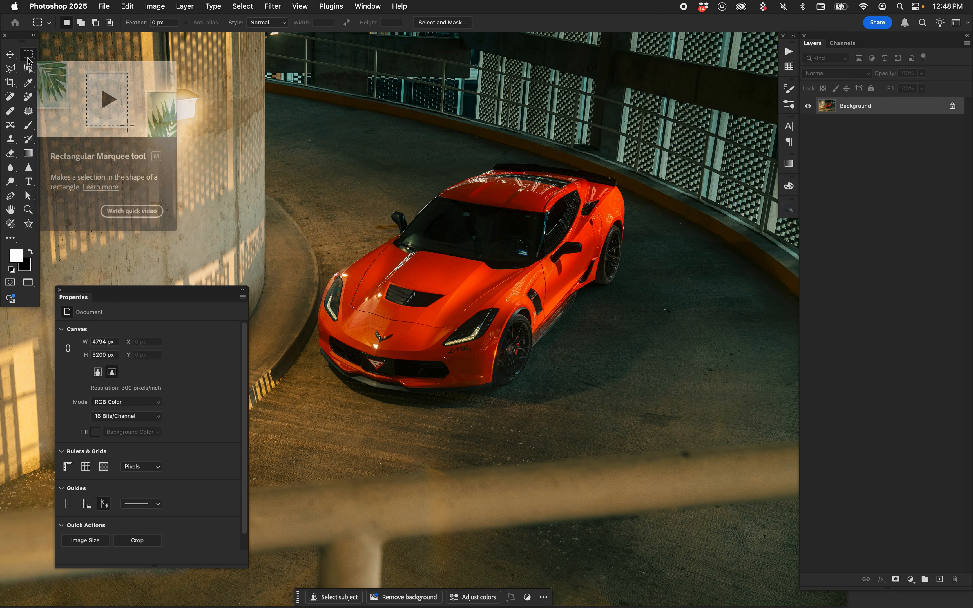
click(30, 60)
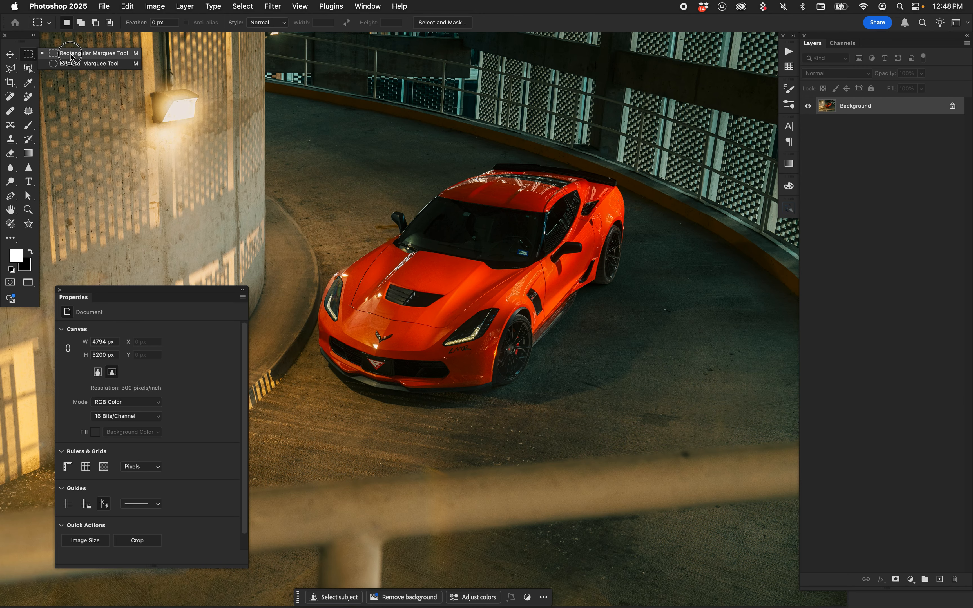
click(72, 57)
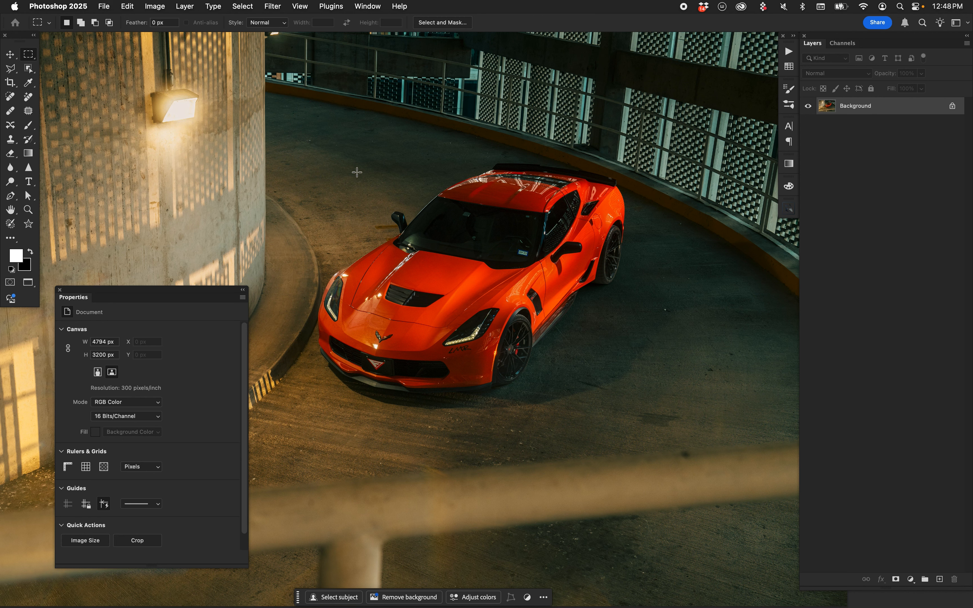
drag(334, 133, 630, 445)
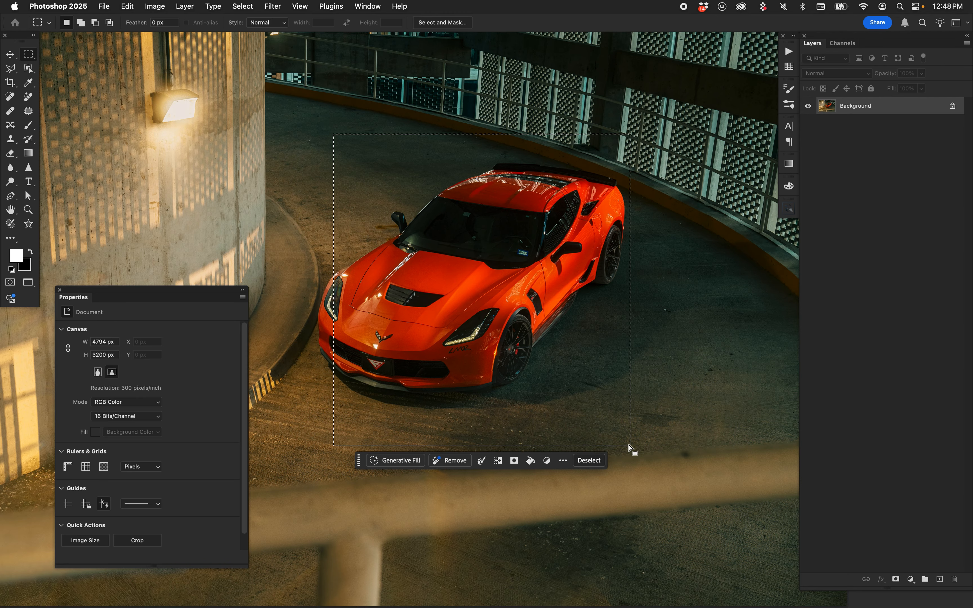
click(629, 444)
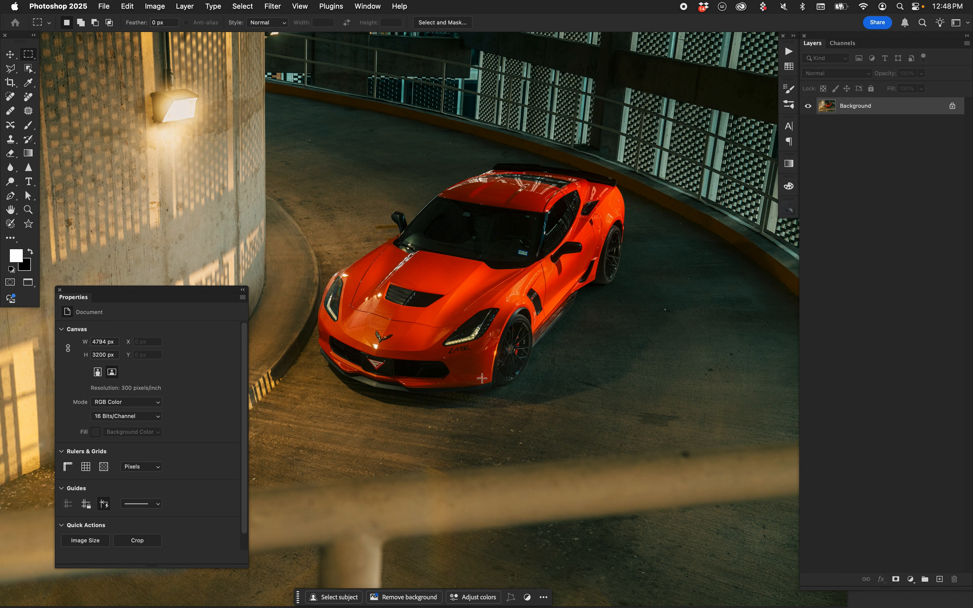
drag(325, 128, 607, 433)
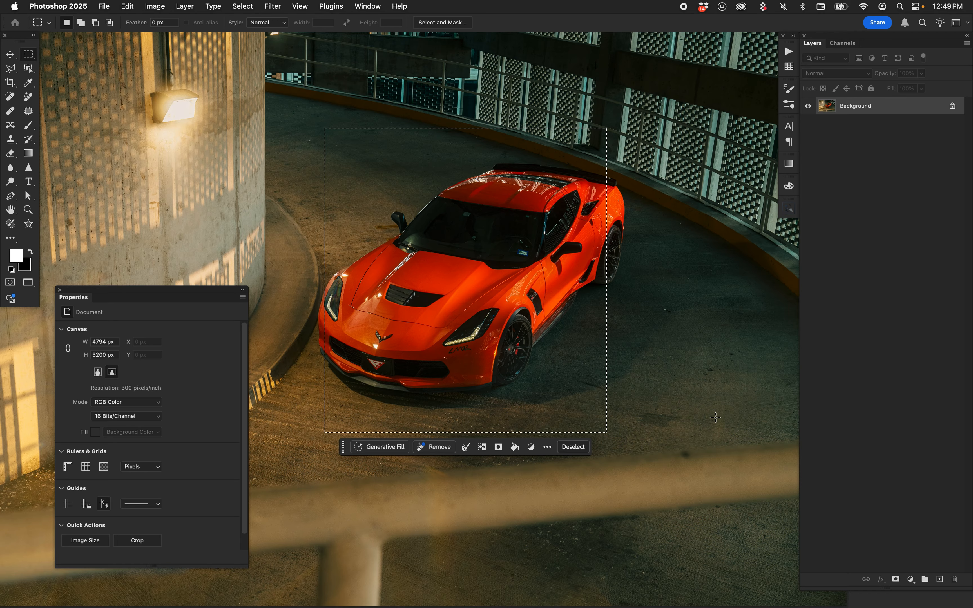
click(716, 417)
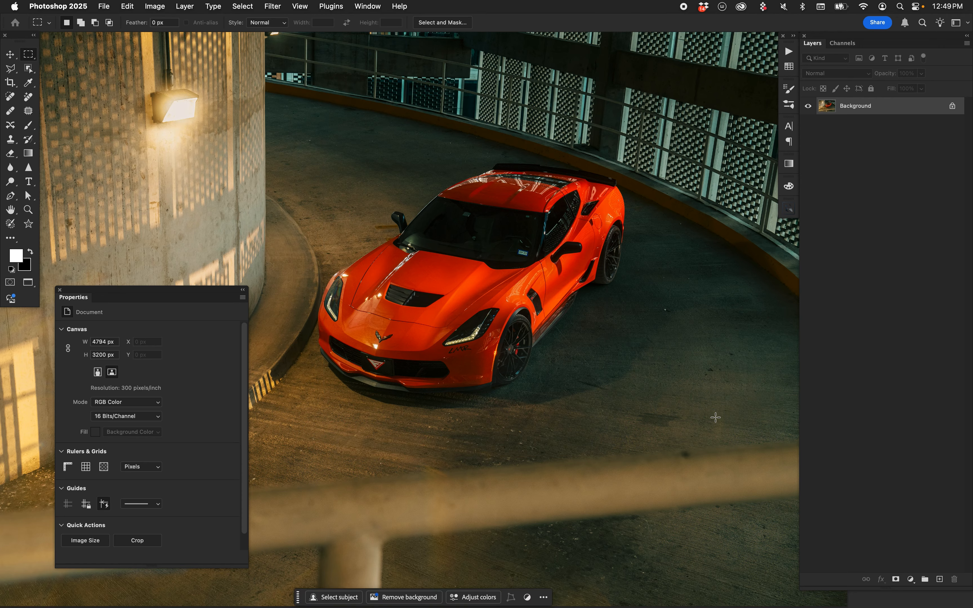
Add a Brightness/Contrast adjustment layer masked to a rectangular selection over most of the car, and inspect its mask on its own
drag(333, 147, 571, 386)
click(913, 578)
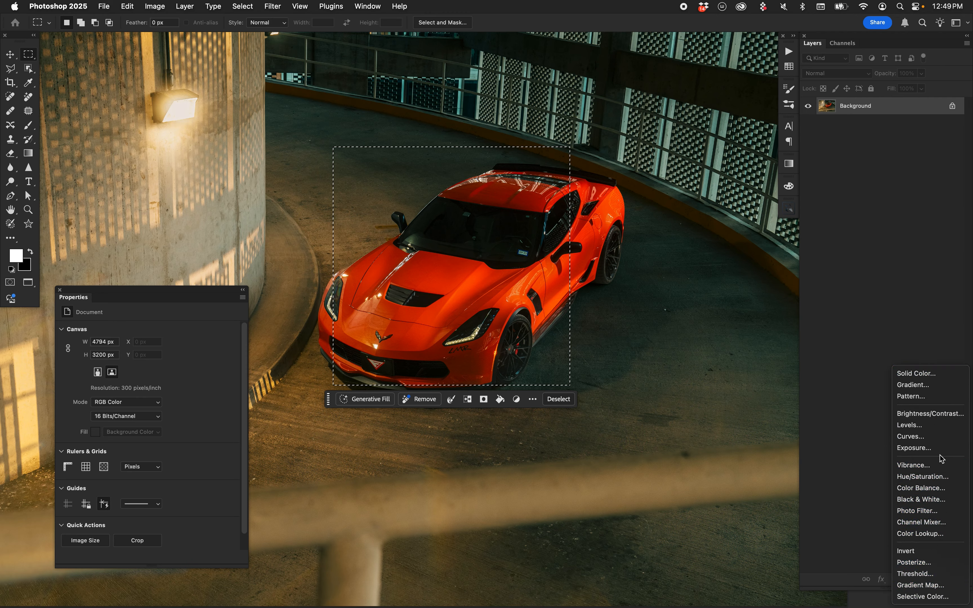
click(936, 417)
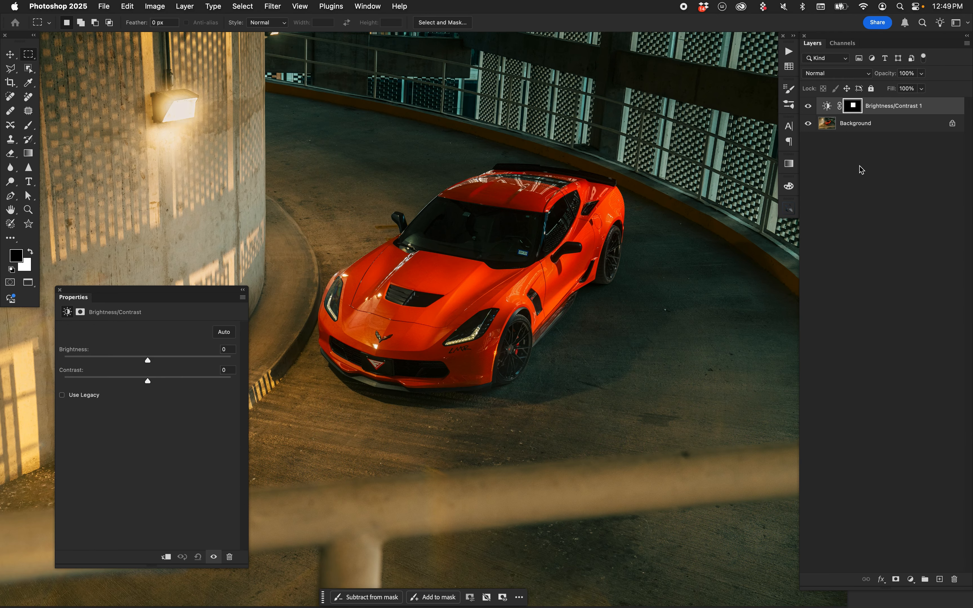
alt+click(854, 110)
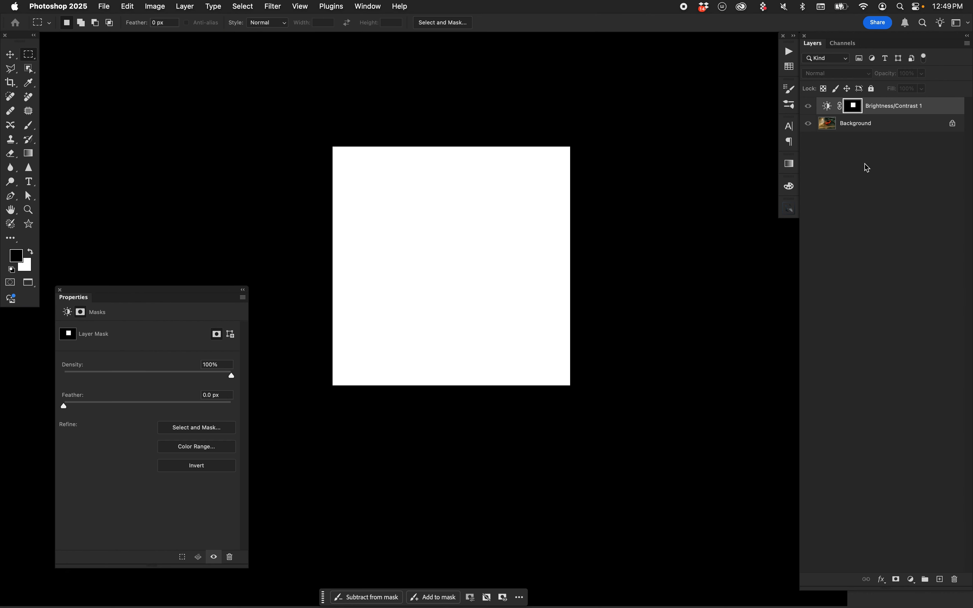
alt+click(863, 110)
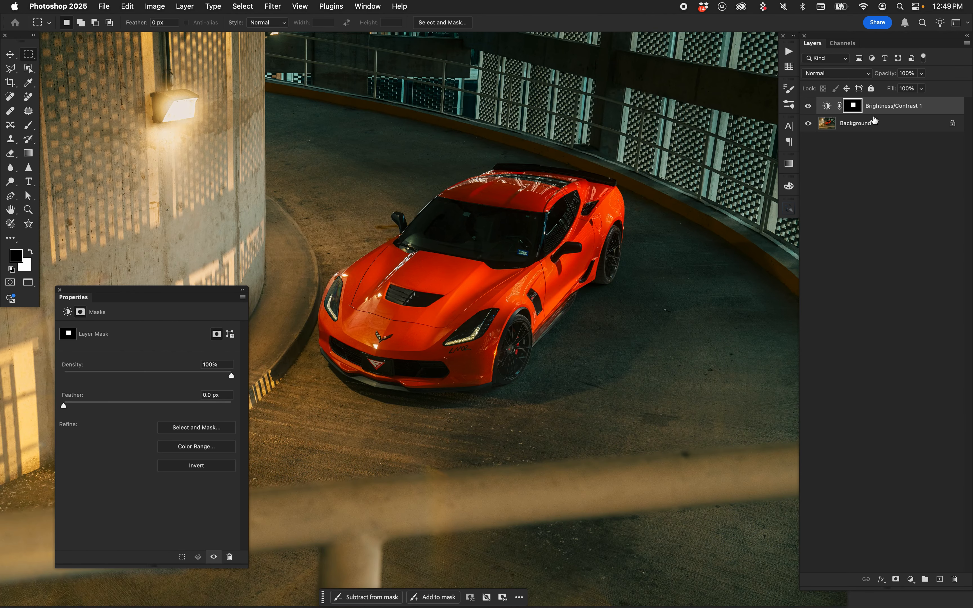
Try Brightness values of 88, -48 and -121 inside the rectangular mask, and delete the Brightness/Contrast layer
click(828, 105)
click(197, 361)
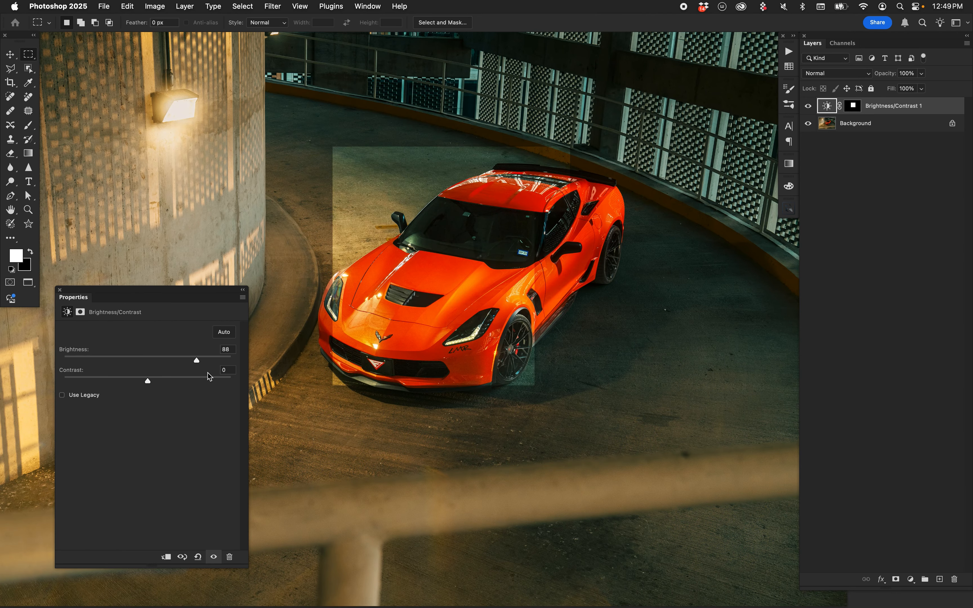
click(125, 359)
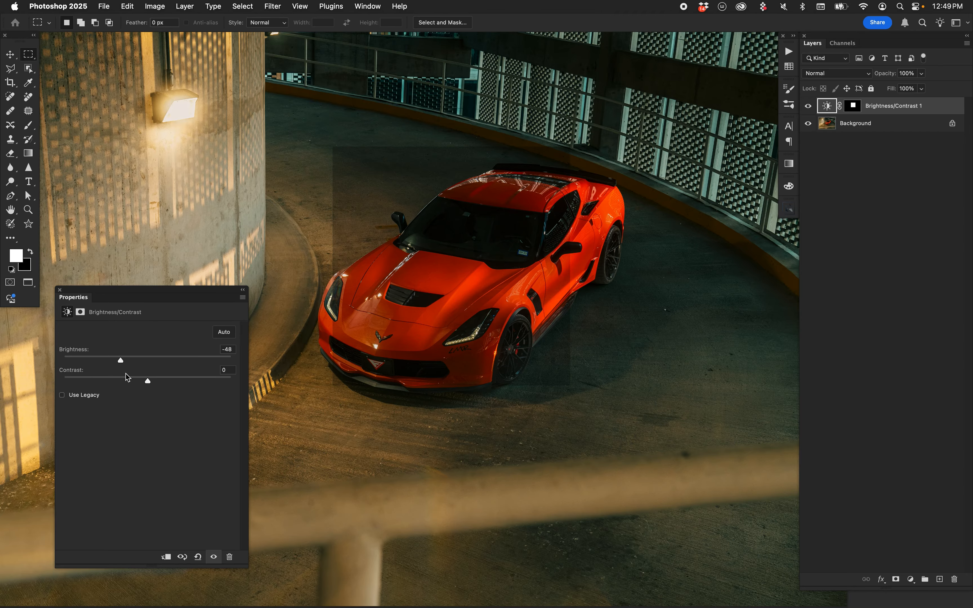
click(83, 360)
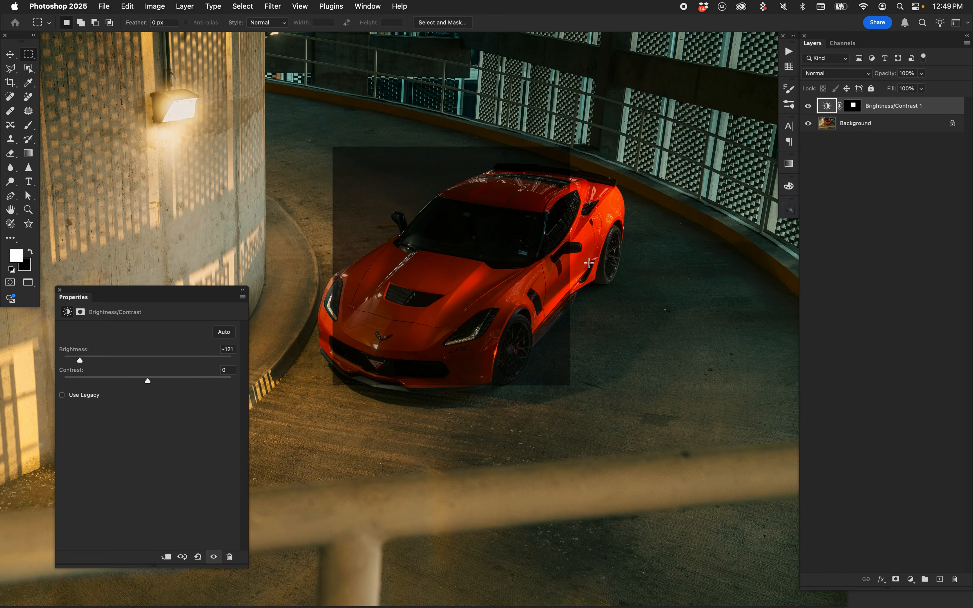
drag(79, 360, 75, 360)
drag(827, 106, 954, 579)
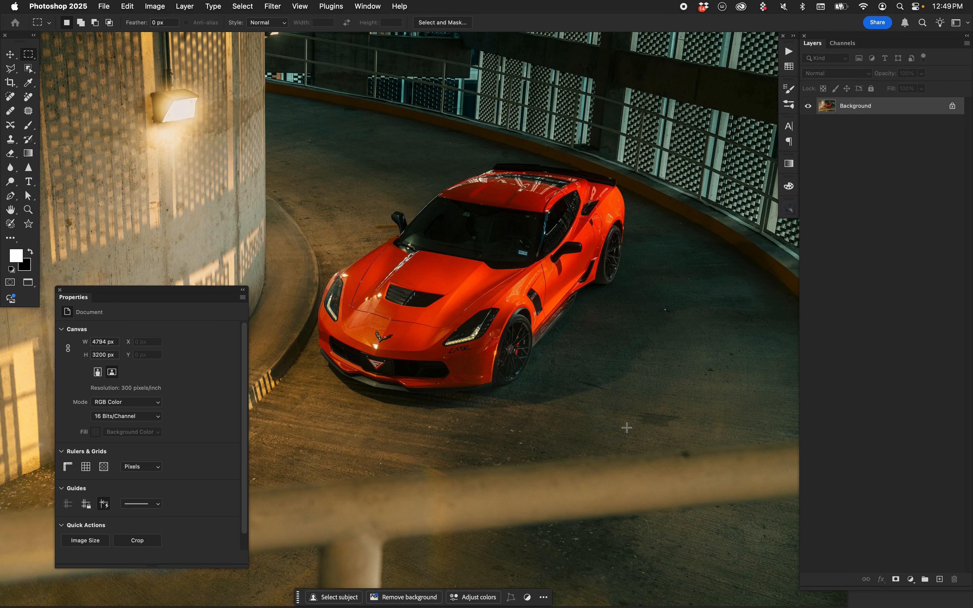
Draw a freehand Lasso selection around the car's roof, windshield and upper hood, and deselect it
click(11, 71)
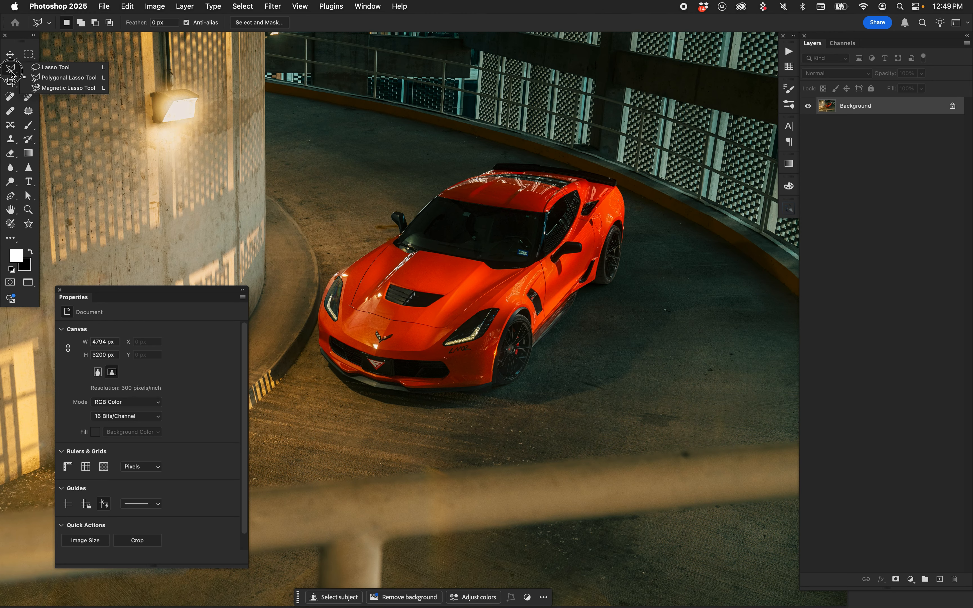
click(45, 68)
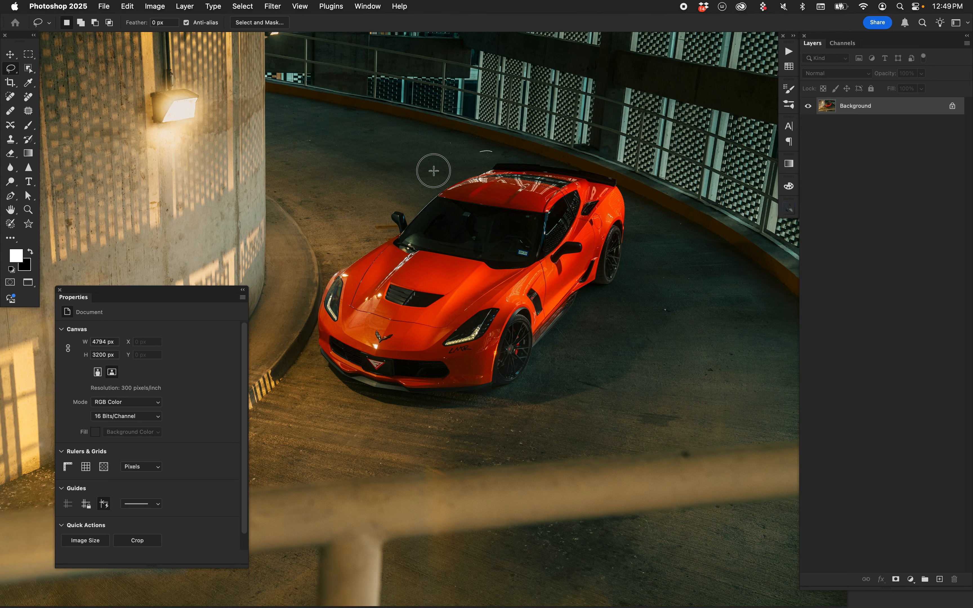
mouse_move(433, 170)
mouse_down()
mouse_move(564, 307)
mouse_move(643, 231)
mouse_move(579, 147)
mouse_move(493, 151)
mouse_up()
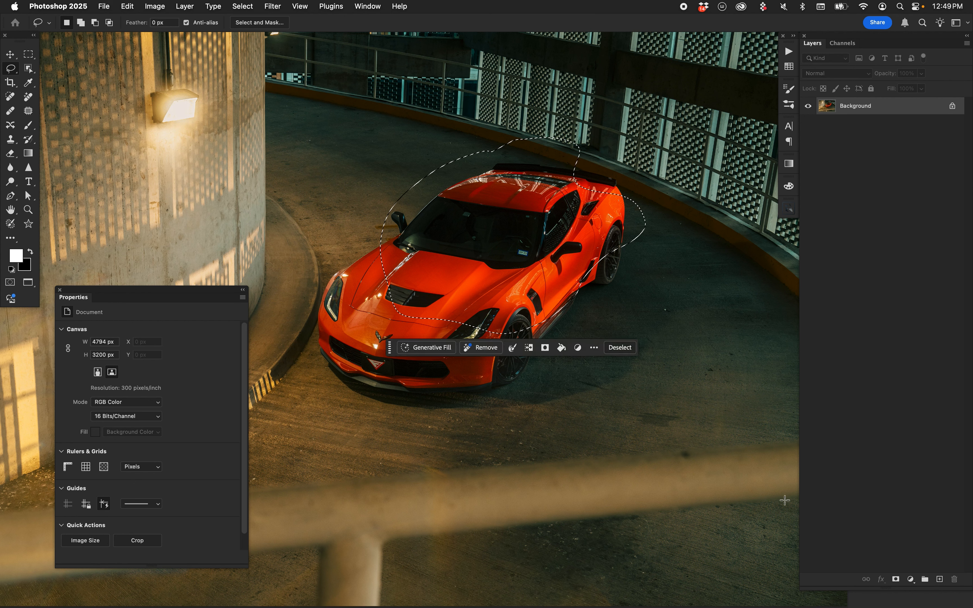
click(911, 579)
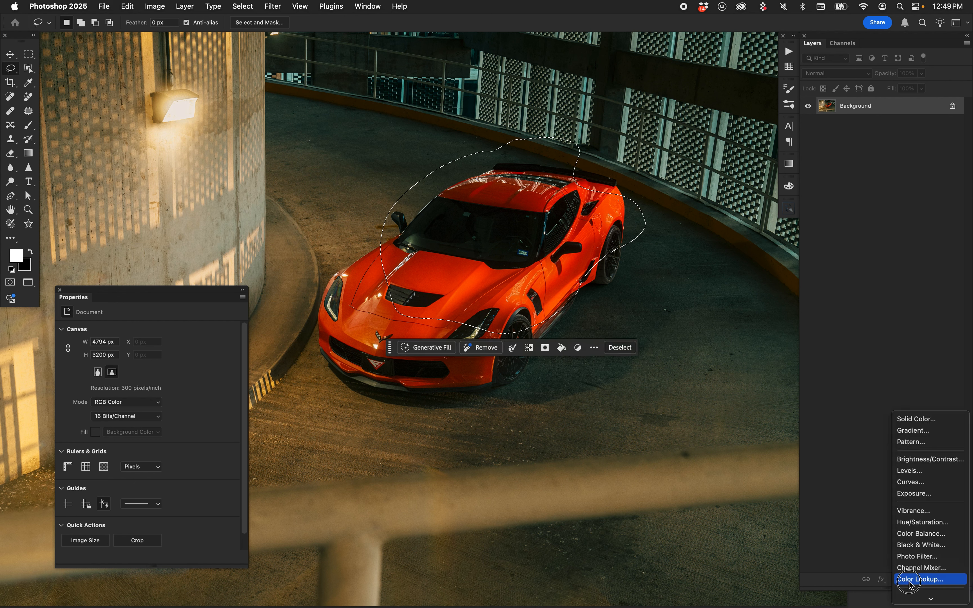
click(868, 286)
click(204, 218)
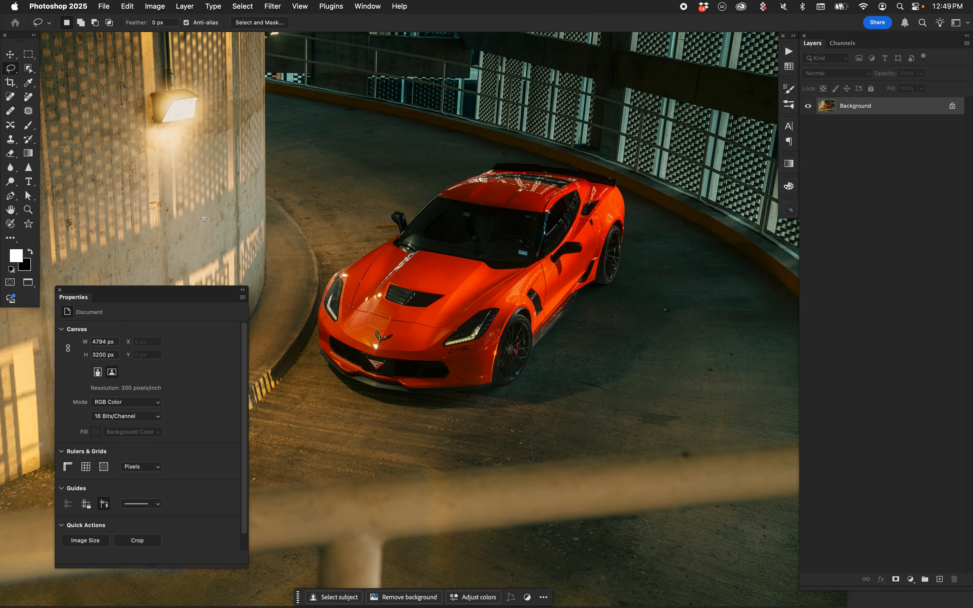
Outline the car with a straight-sided, five-point Polygonal Lasso selection, and deselect it
right_click(10, 68)
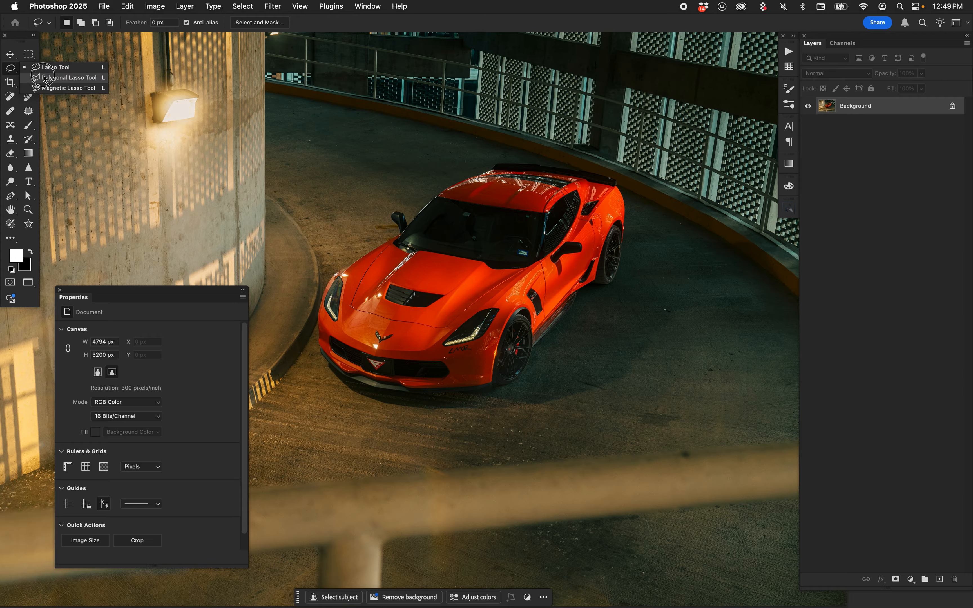
click(64, 78)
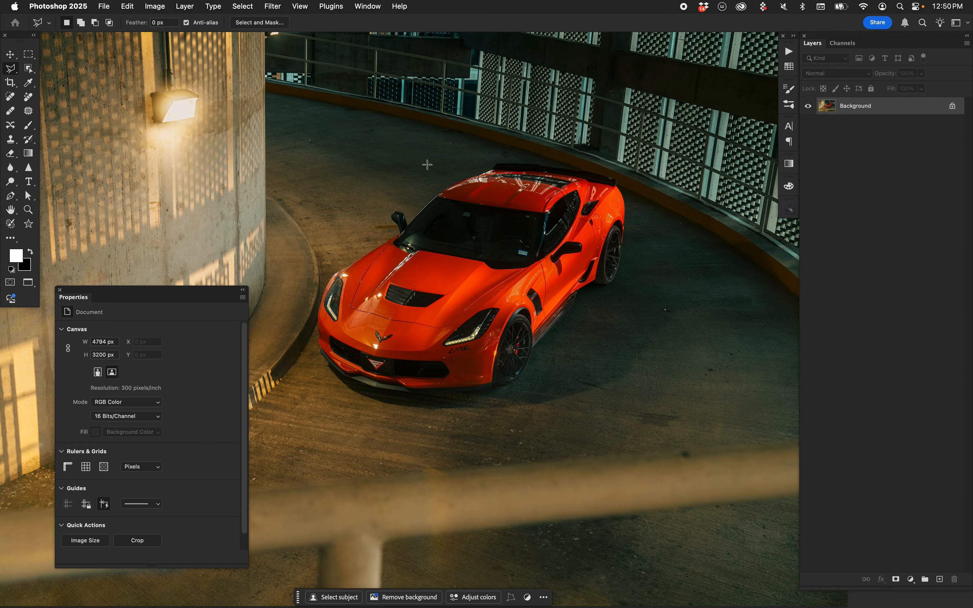
click(399, 159)
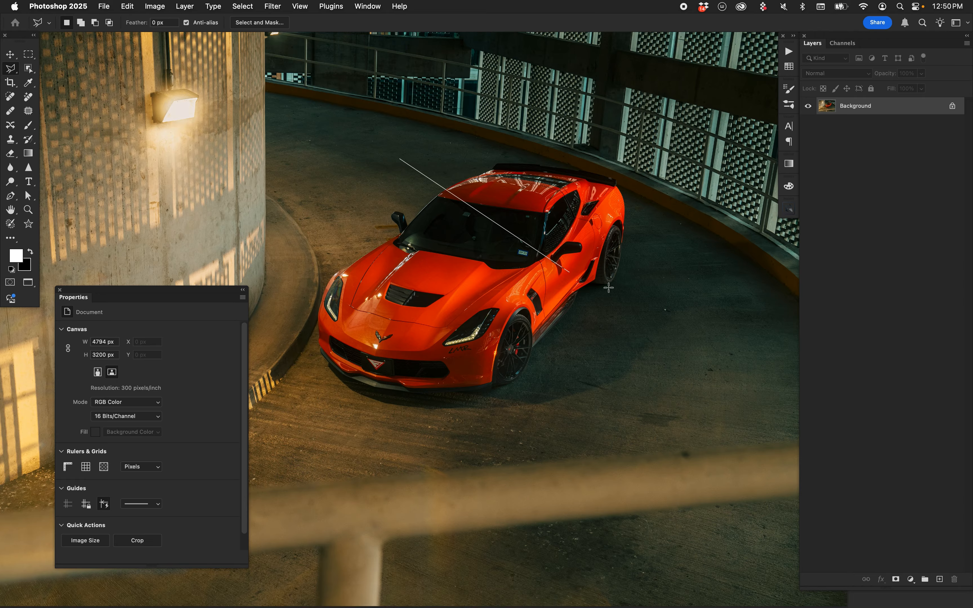
click(673, 241)
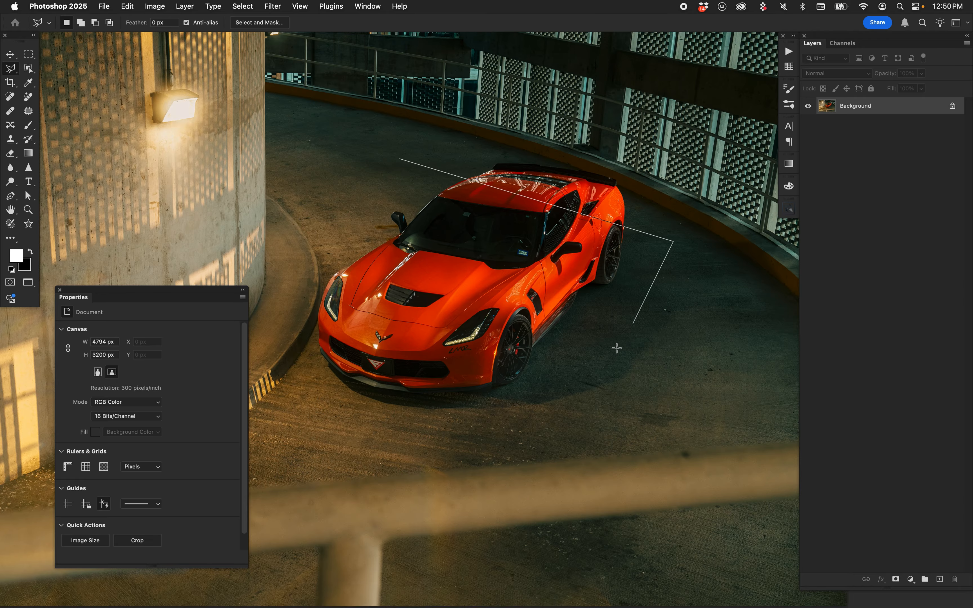
click(601, 384)
click(348, 438)
click(292, 208)
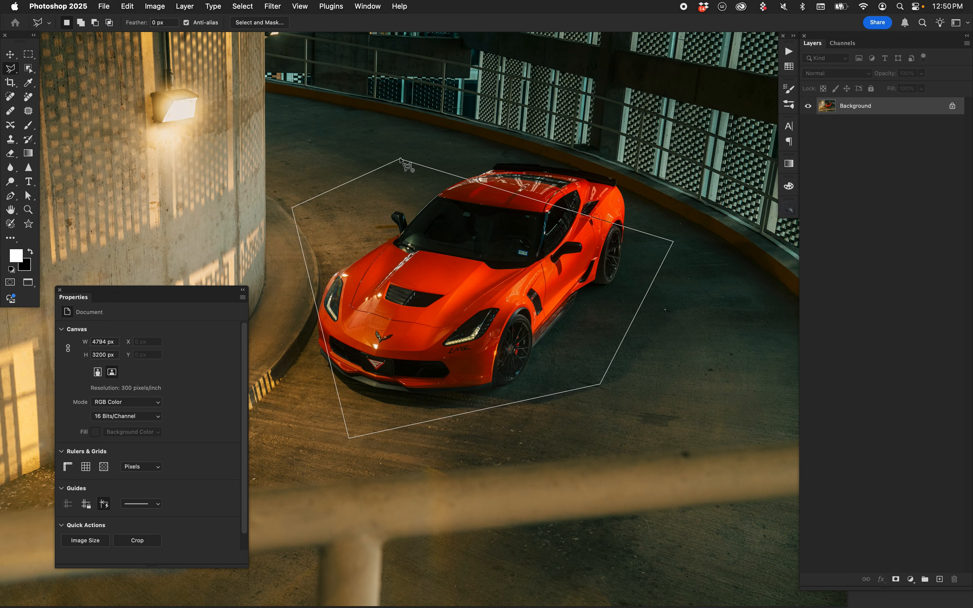
click(401, 159)
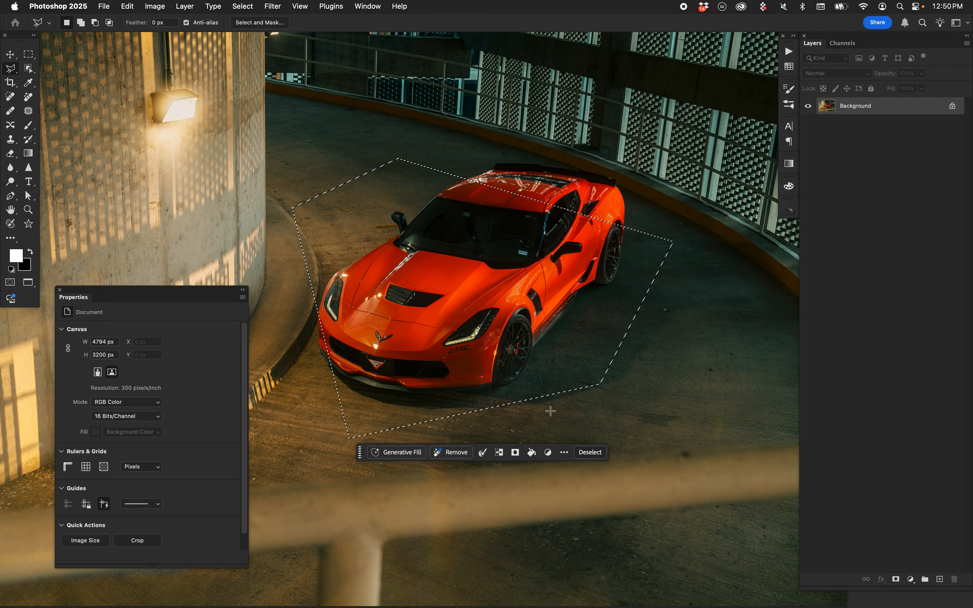
key(cmd+d)
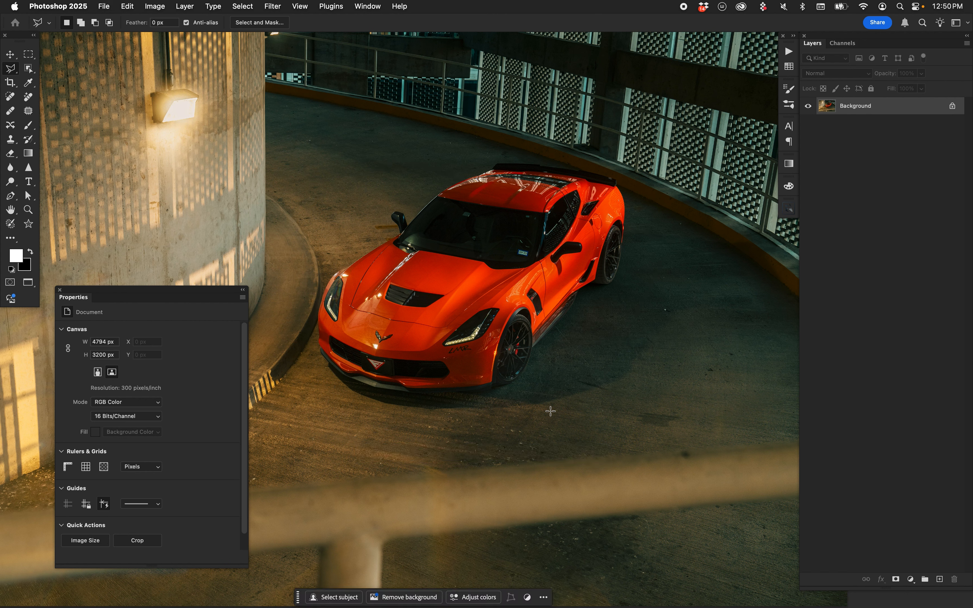
Switch to the Magic Wand with Anti-alias enabled, try selecting the hood at a tolerance of 8, and deselect it
mouse_move(11, 68)
mouse_down()
mouse_move(42, 91)
mouse_move(90, 156)
mouse_up()
click(11, 71)
drag(35, 73, 78, 72)
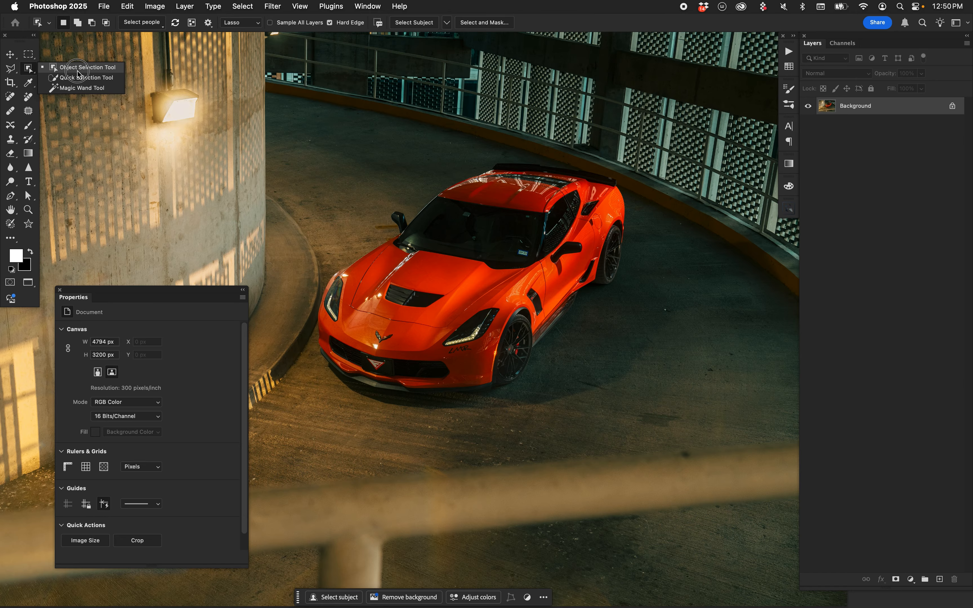
drag(78, 72, 99, 96)
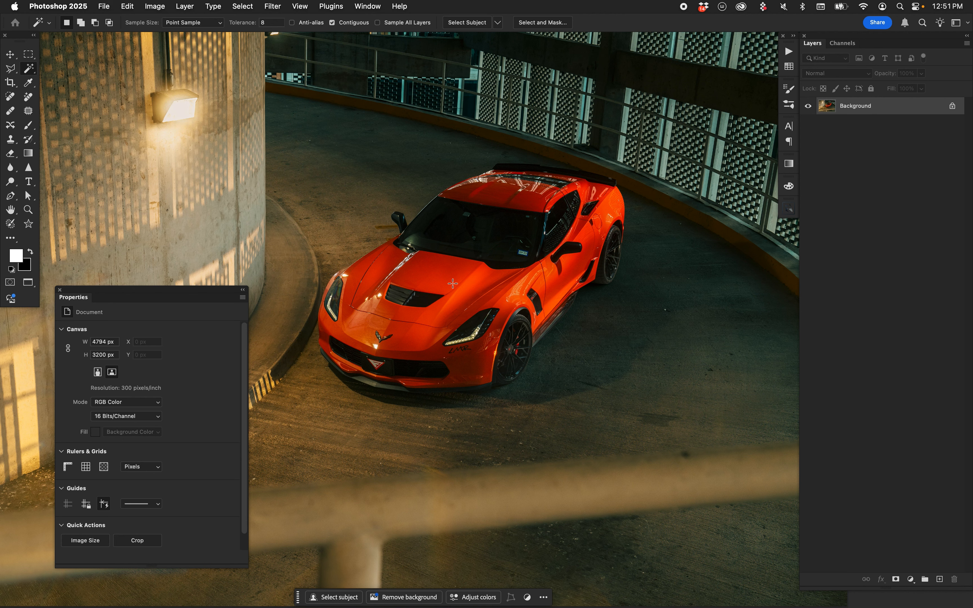
click(294, 23)
click(442, 287)
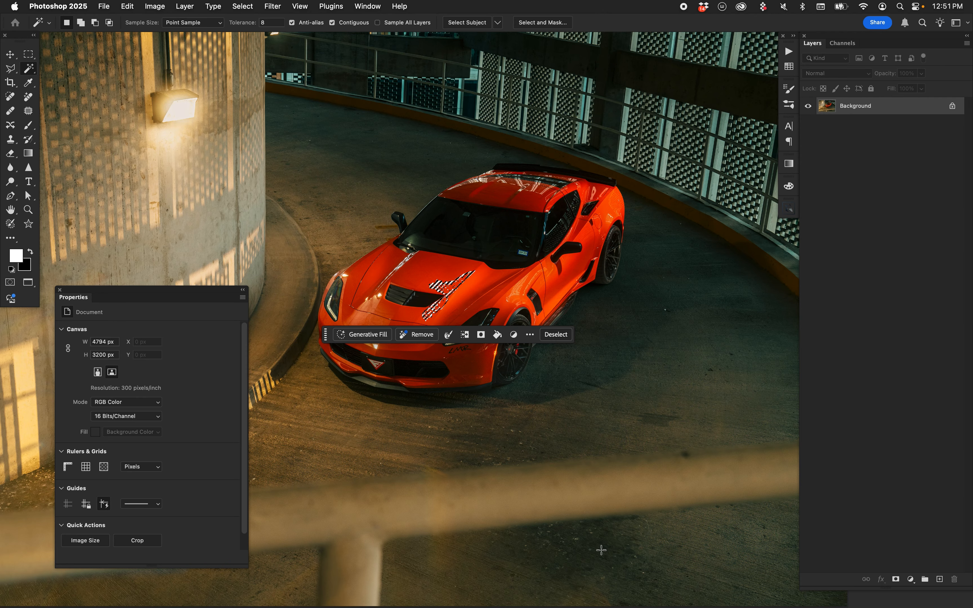
key(super+shift+i)
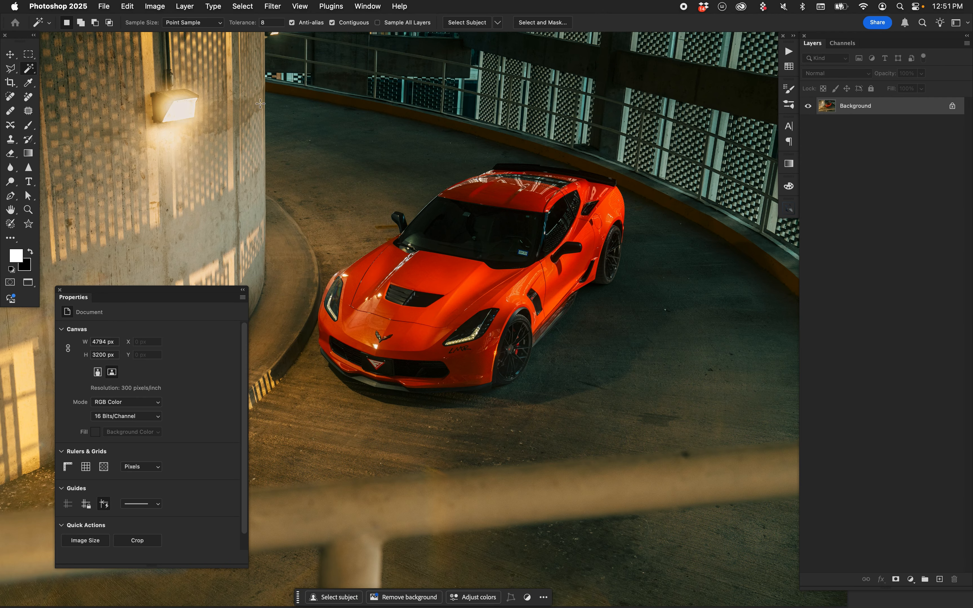
Raise the Magic Wand tolerance to 26 and select the car's hood, adding the neighbouring red areas on its front and fender
drag(241, 24, 232, 25)
click(444, 281)
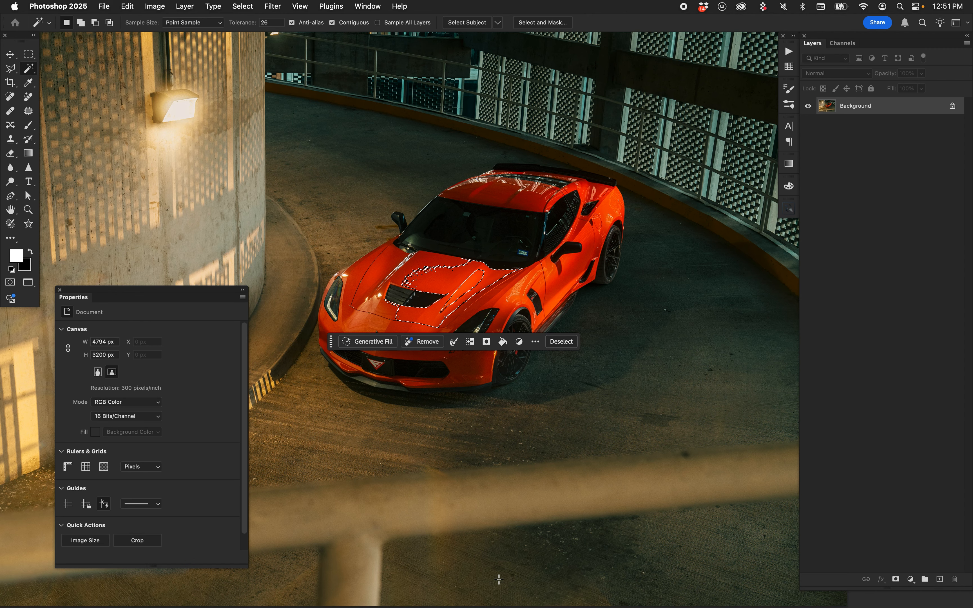
key(shift)
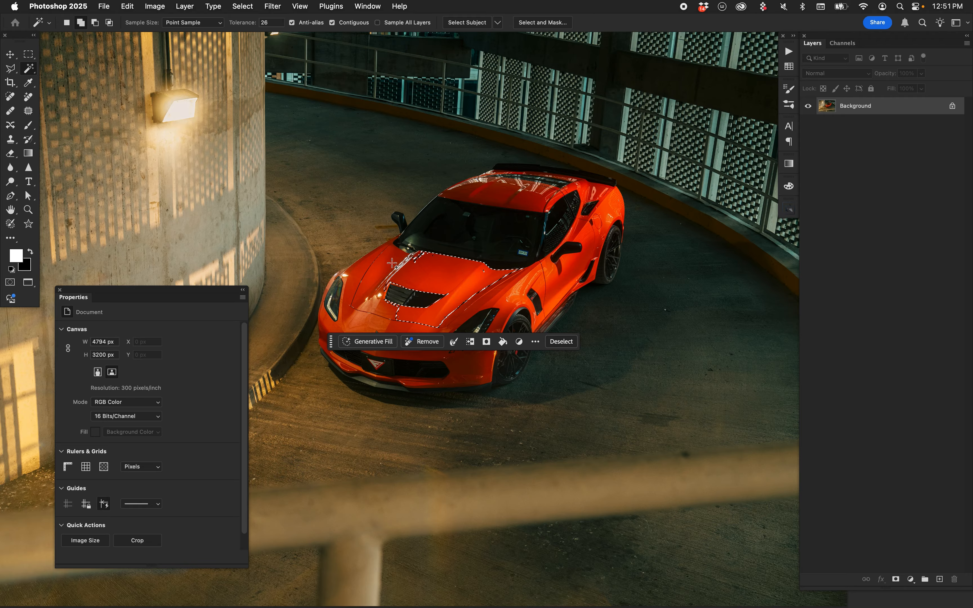
shift+click(358, 267)
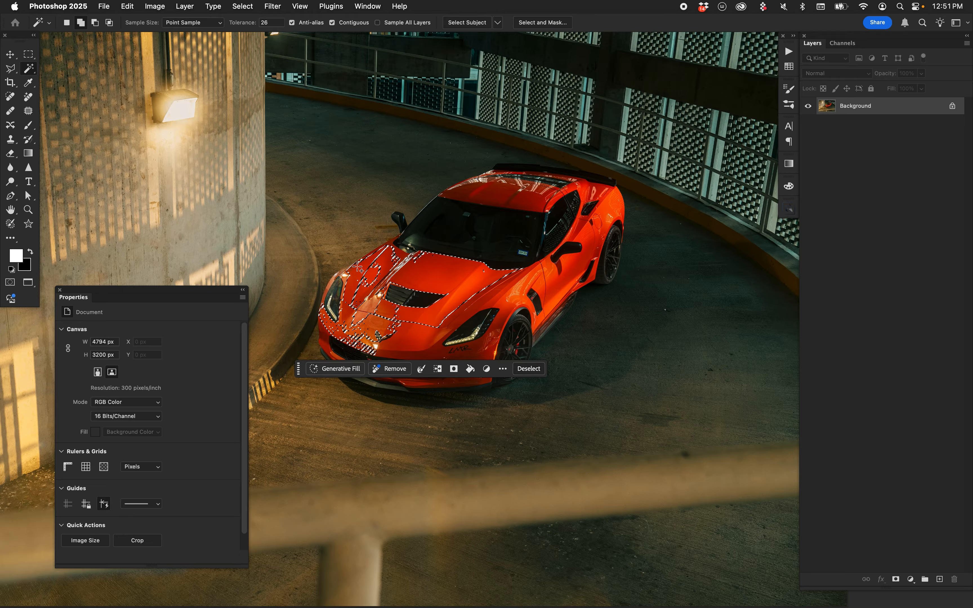
shift+click(447, 322)
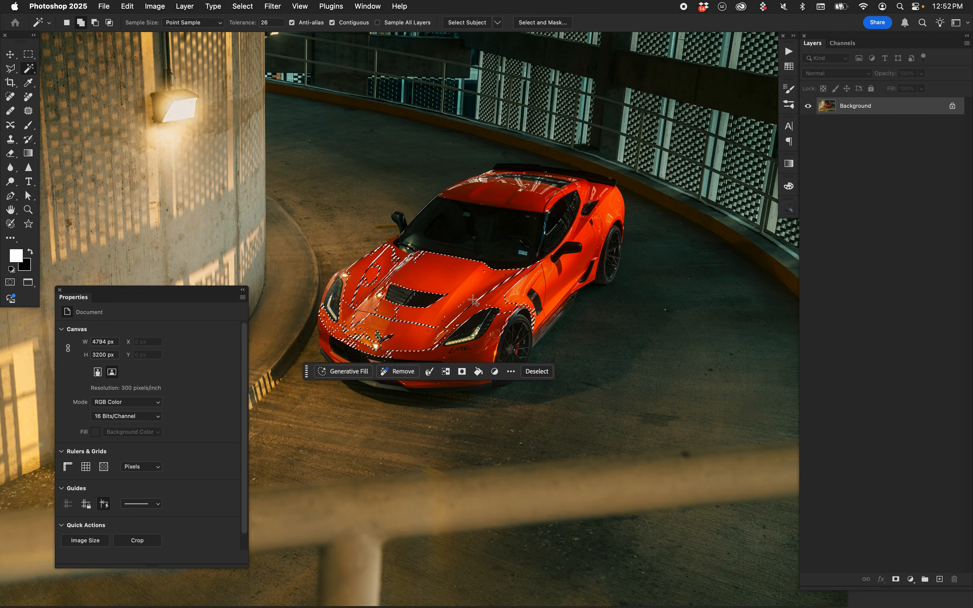
Extend the Magic Wand selection to the car's rear fender, side, roof and front bumper, and deselect it
shift+click(602, 235)
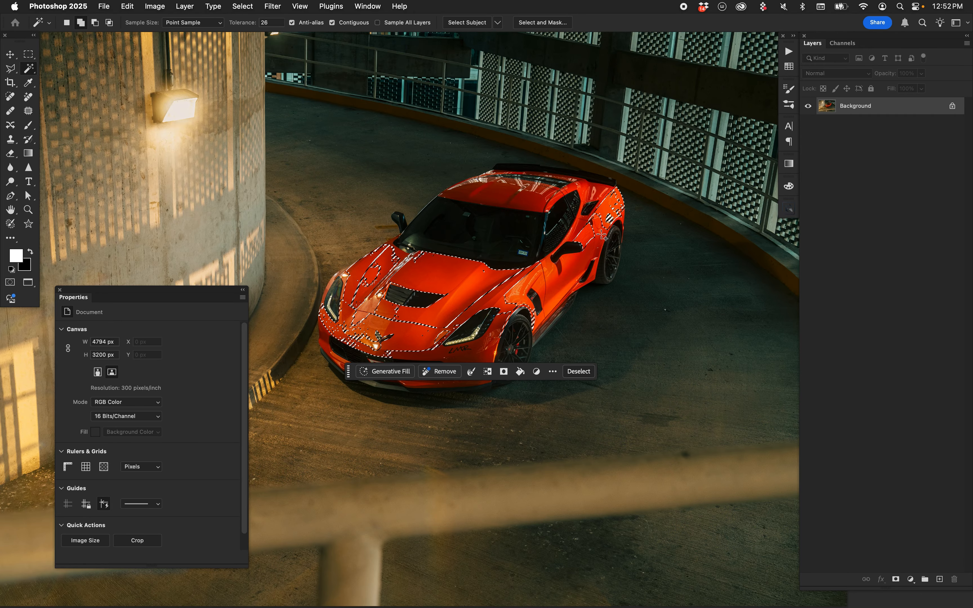
shift+click(546, 298)
shift+click(492, 196)
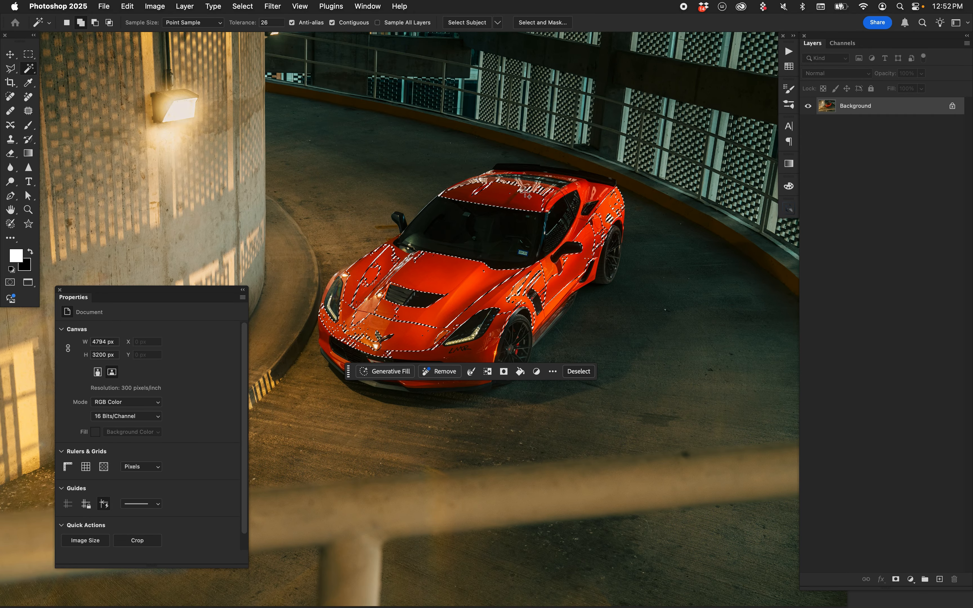
shift+click(411, 351)
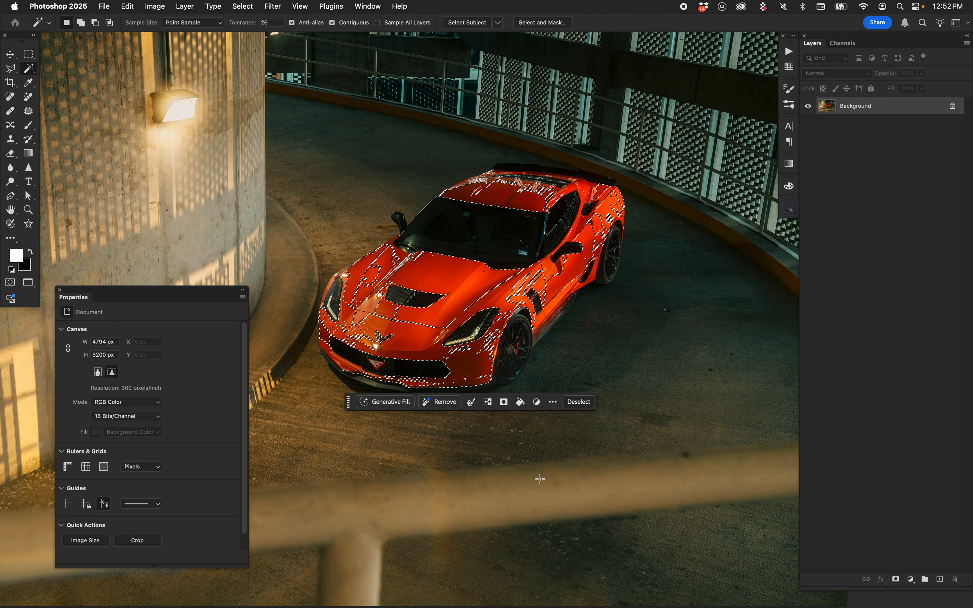
key(super+d)
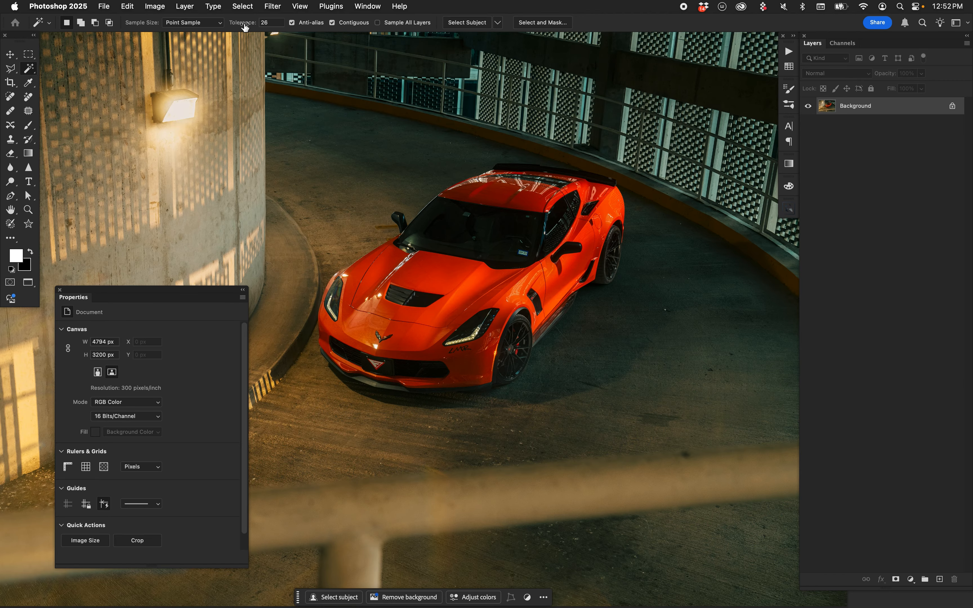
Raise the Magic Wand tolerance to 54 and select the car's red bodywork from hood to rear fender, undoing any spill onto the ground
drag(245, 27, 466, 327)
click(449, 284)
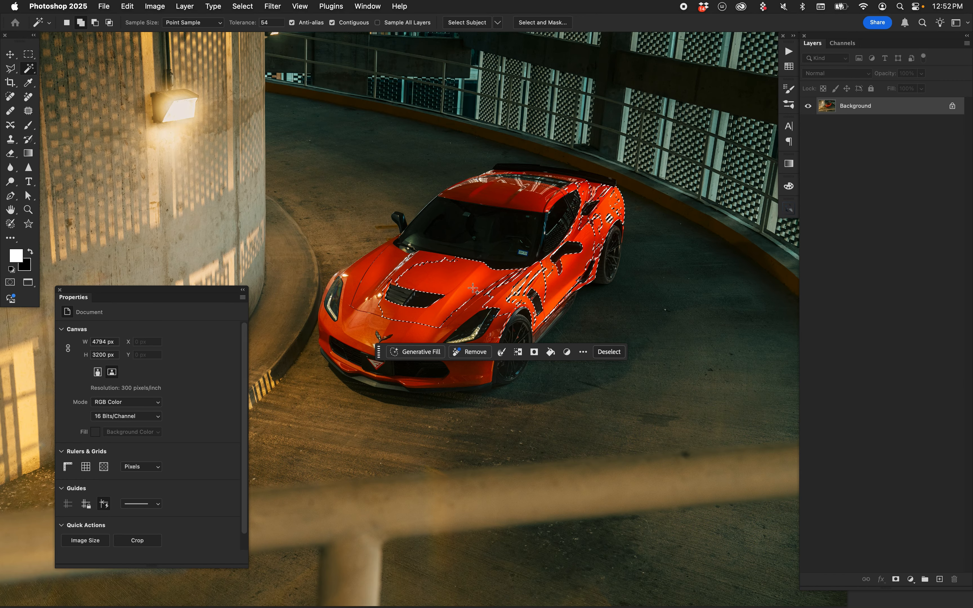
click(409, 262)
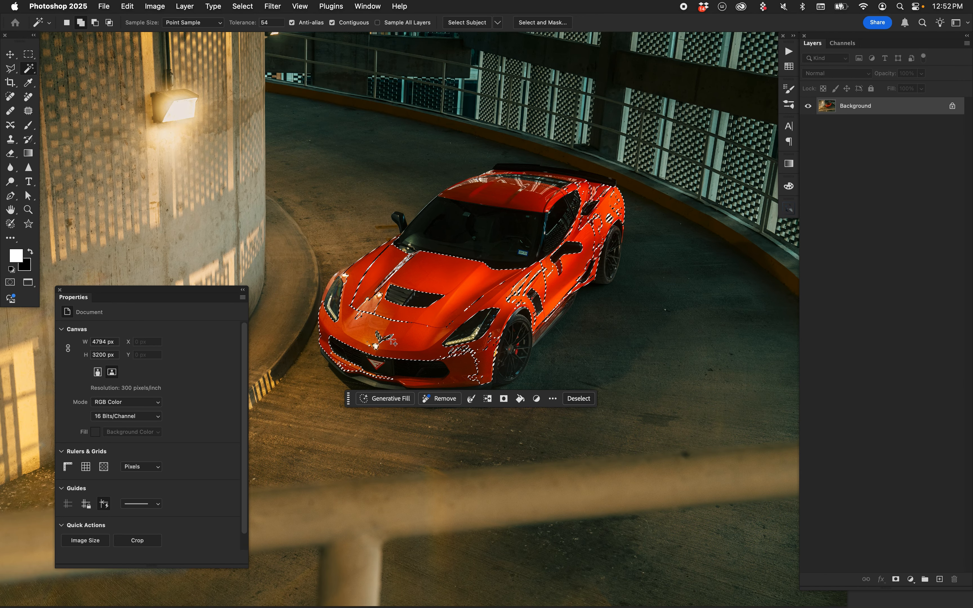
shift+click(462, 368)
shift+click(462, 386)
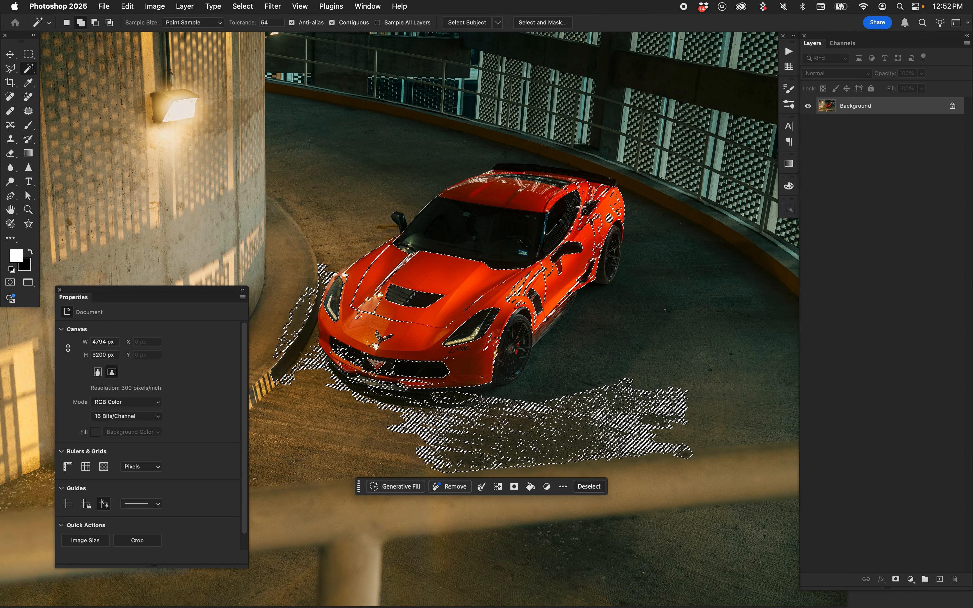
key(super+z)
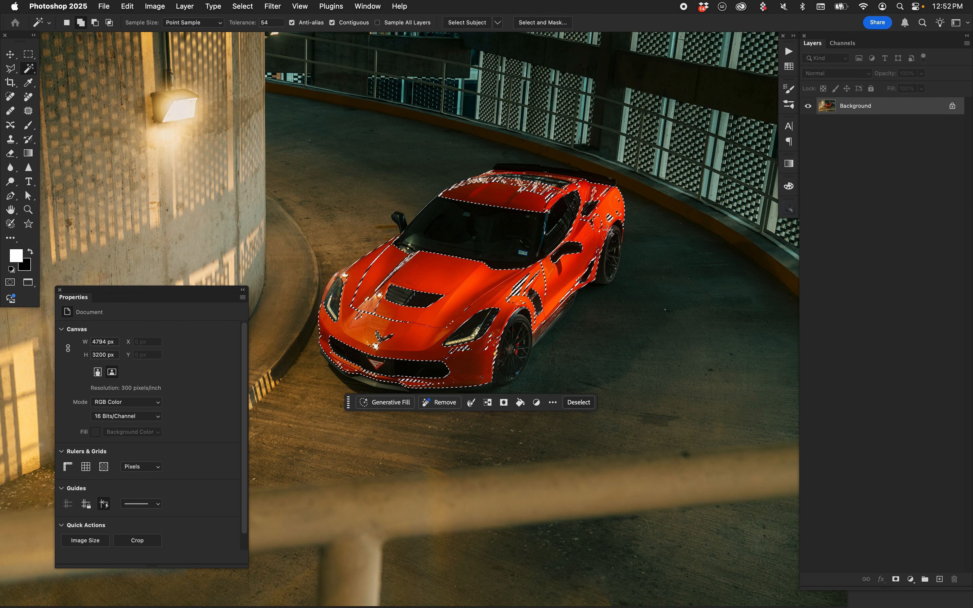
shift+click(619, 213)
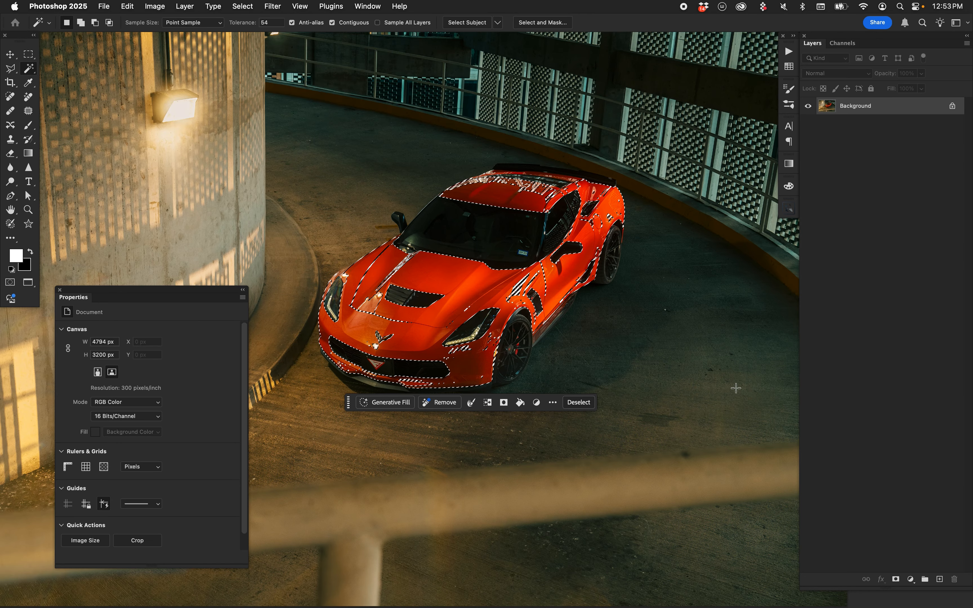
Add a Hue/Saturation adjustment layer from the car selection and display its mask on its own
click(911, 579)
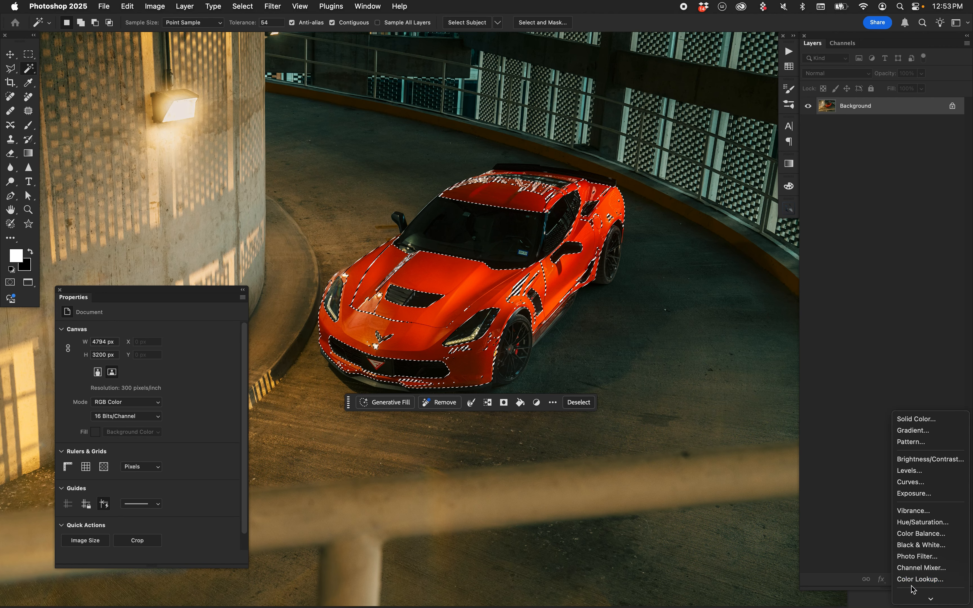
click(924, 523)
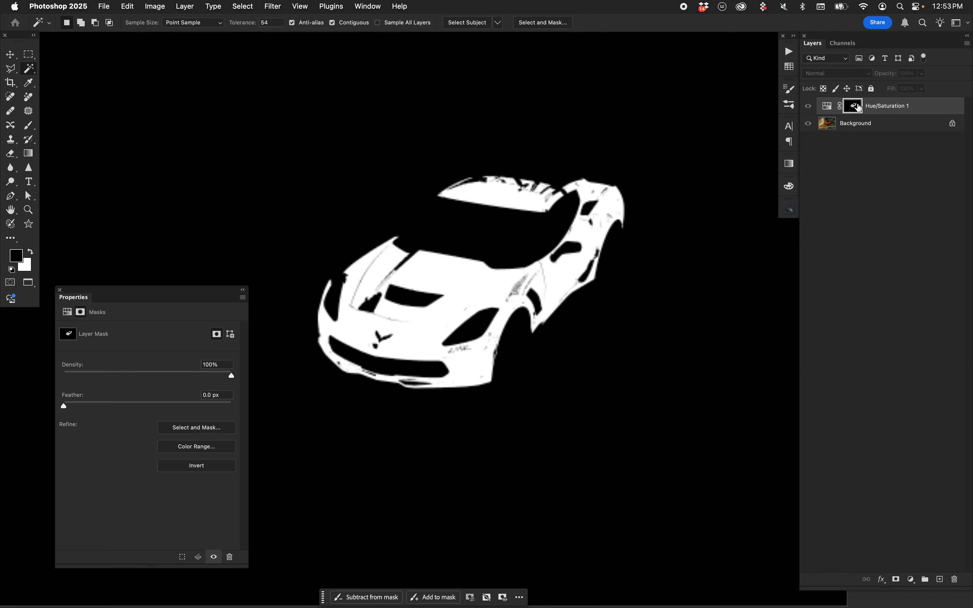
alt+click(856, 105)
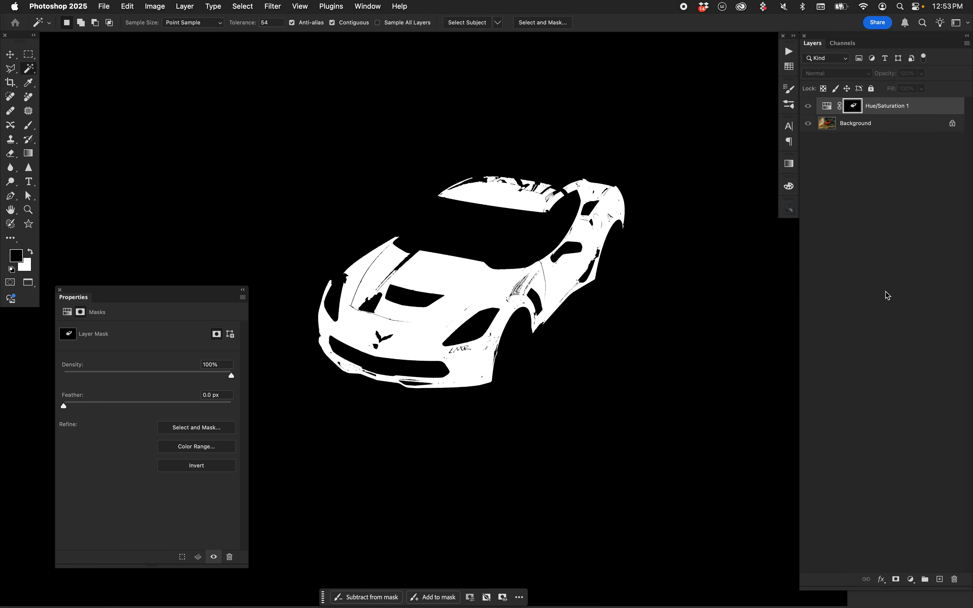
Examine the mask up close for gaps around the hood, roof and side panels, and return to the normal image view
key(super+=)
key(super+=)
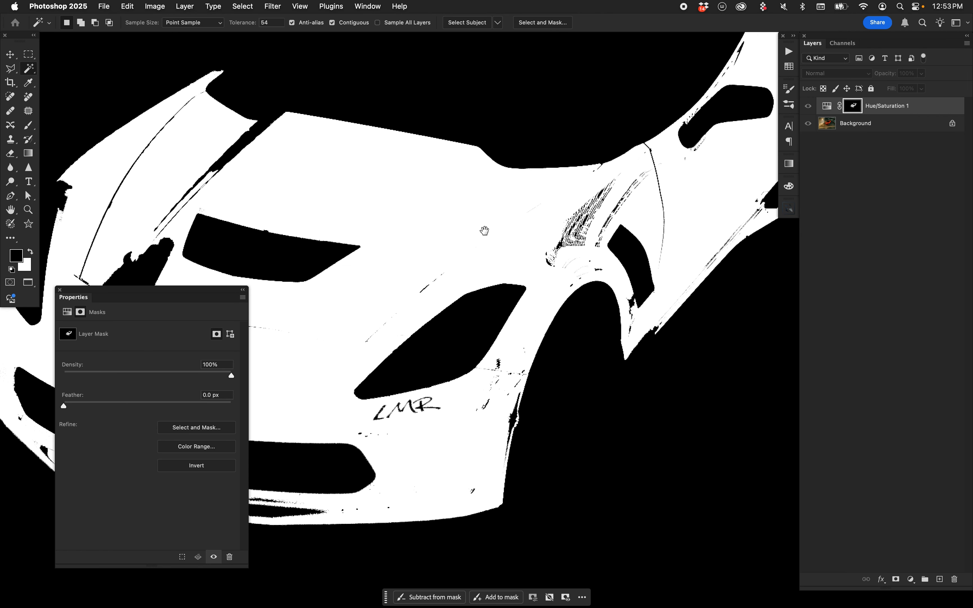
drag(460, 229, 524, 423)
drag(598, 299, 465, 359)
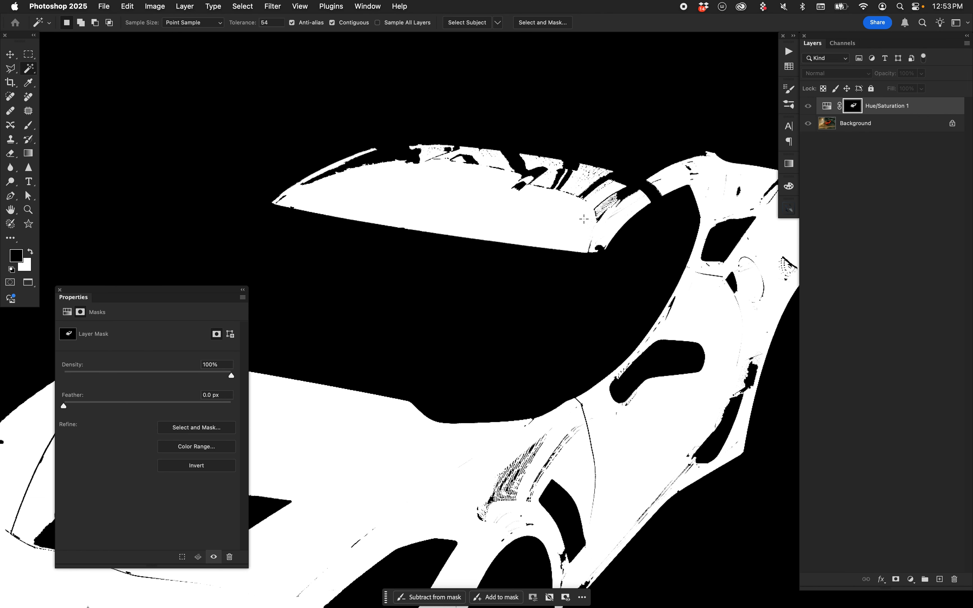
drag(703, 358, 503, 213)
drag(455, 325, 528, 241)
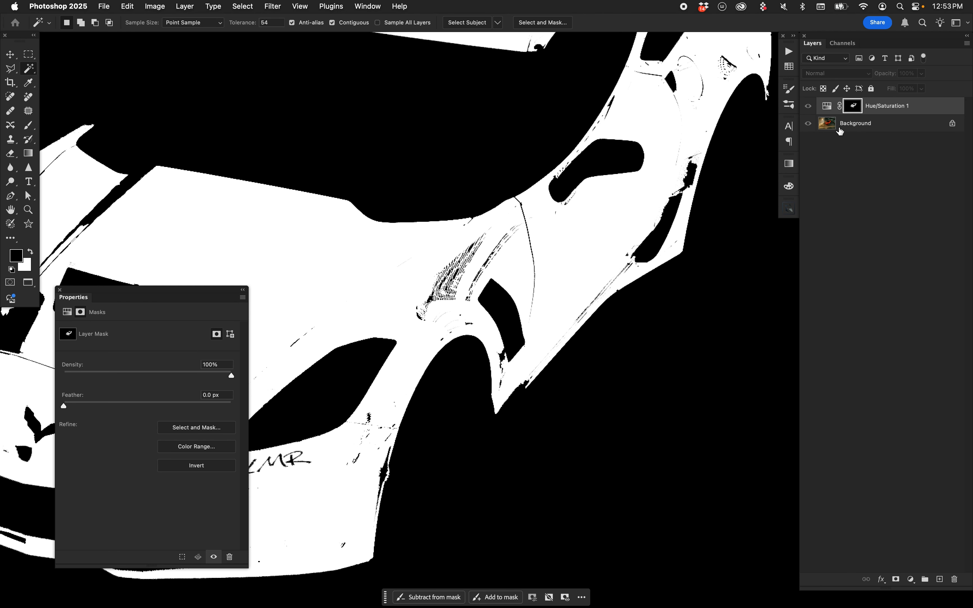
click(828, 109)
key(super+0)
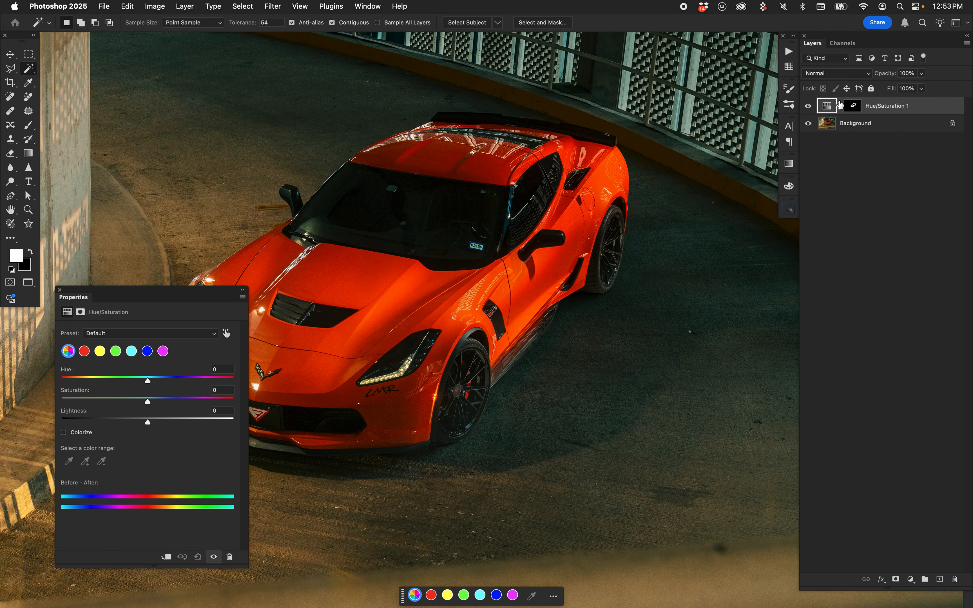
Try the car's Saturation at +27, comparing with the adjustment hidden, and at -100, and reset it to 0
key(v)
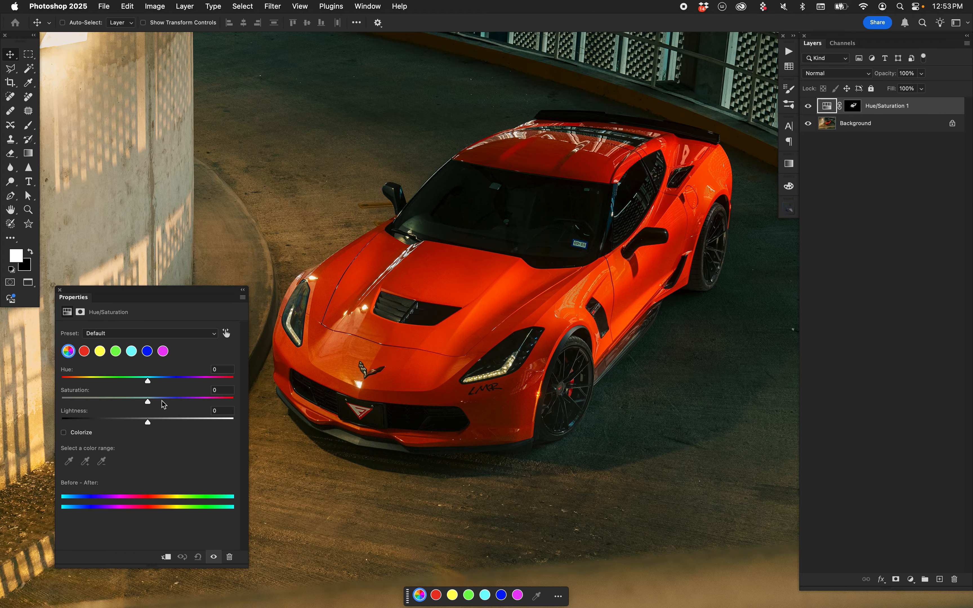
drag(167, 404, 173, 405)
click(809, 107)
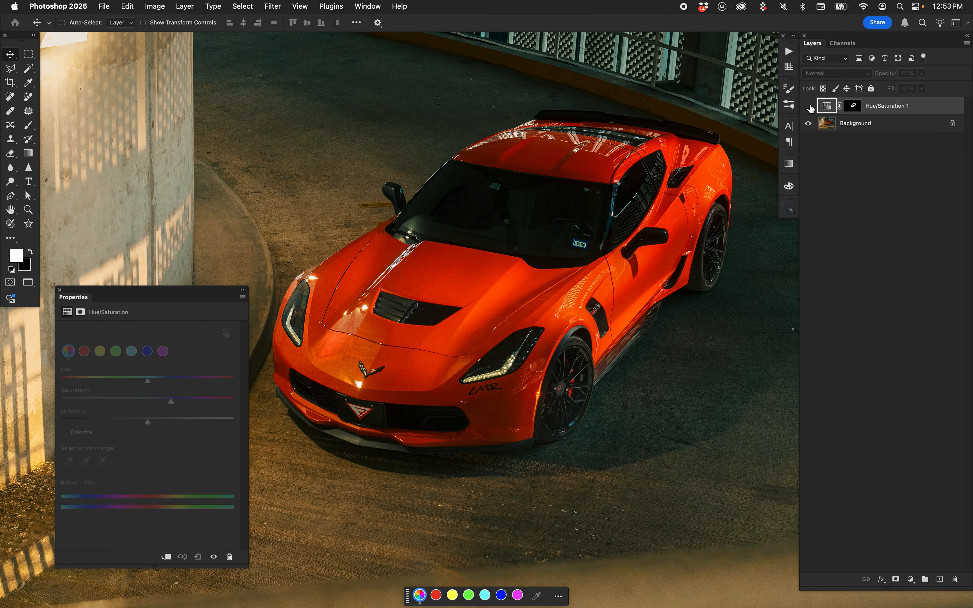
click(809, 107)
click(809, 106)
click(810, 107)
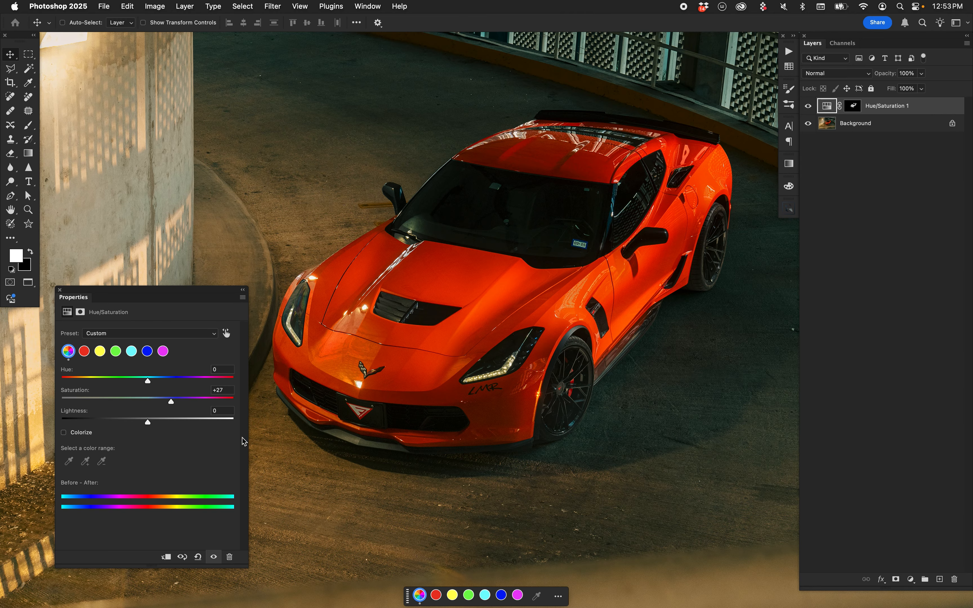
drag(148, 402, 8, 408)
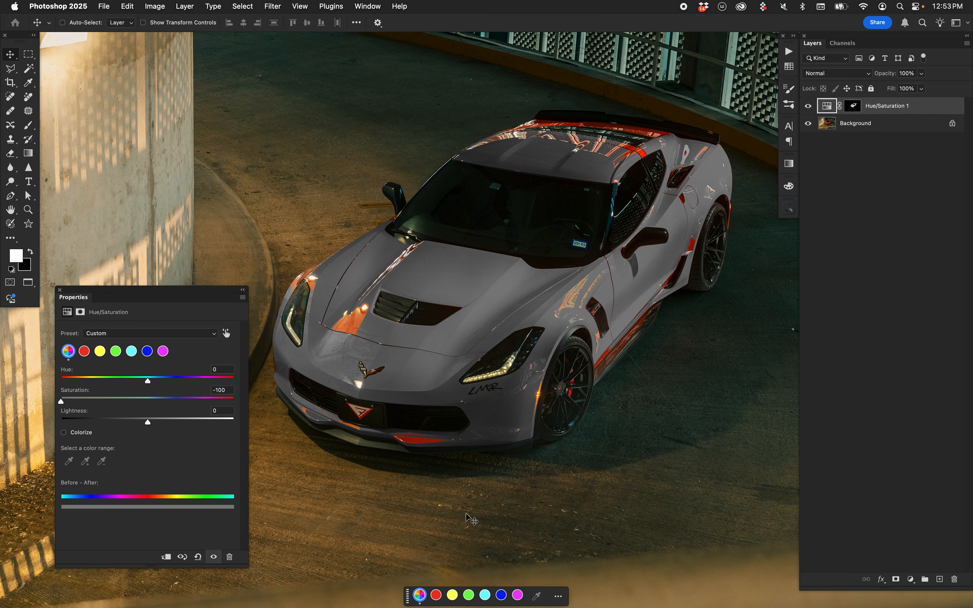
double_click(130, 401)
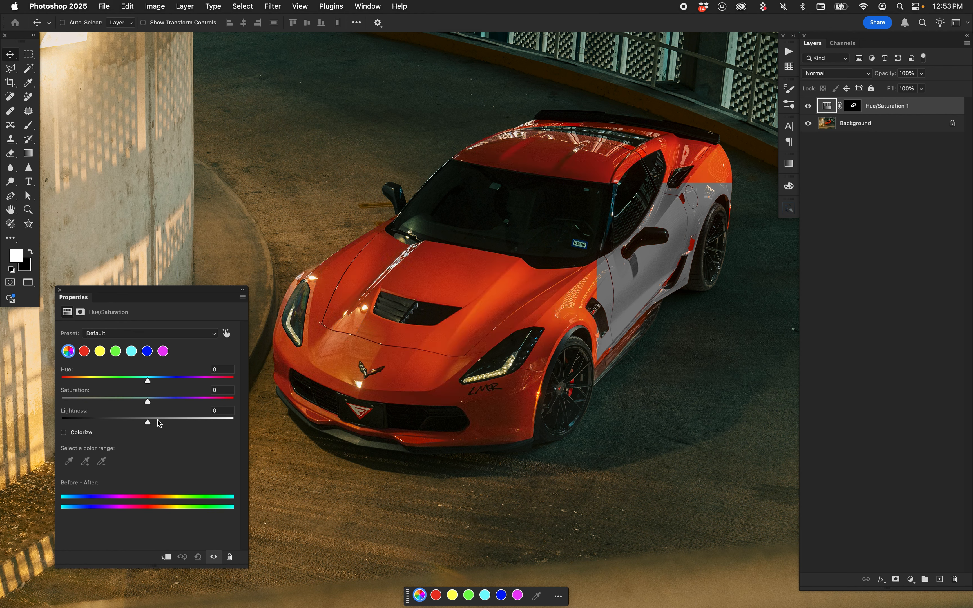
Set the Hue of the adjustment to -101 to recolor the car purple
click(100, 378)
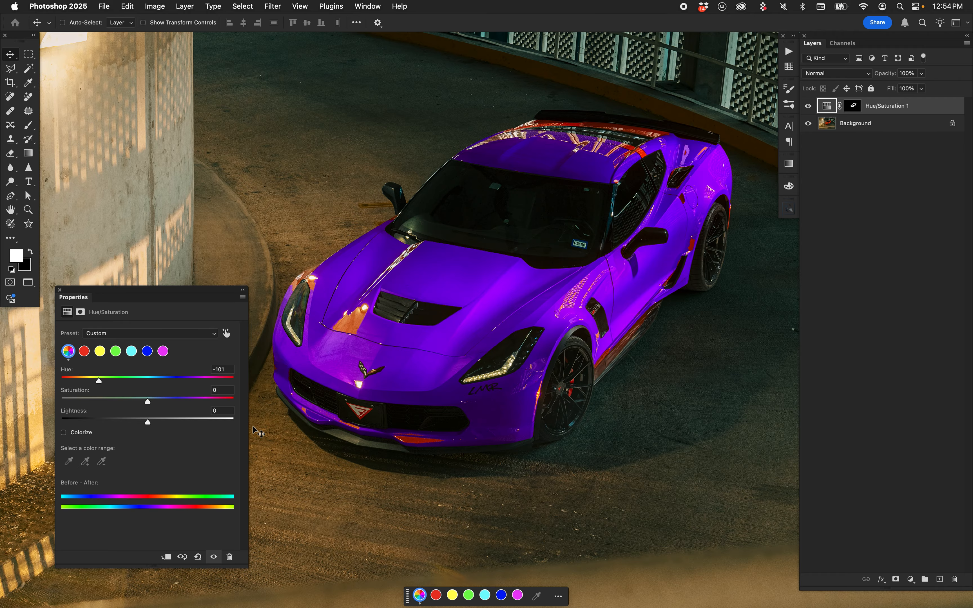
scroll(515, 320, up, 3)
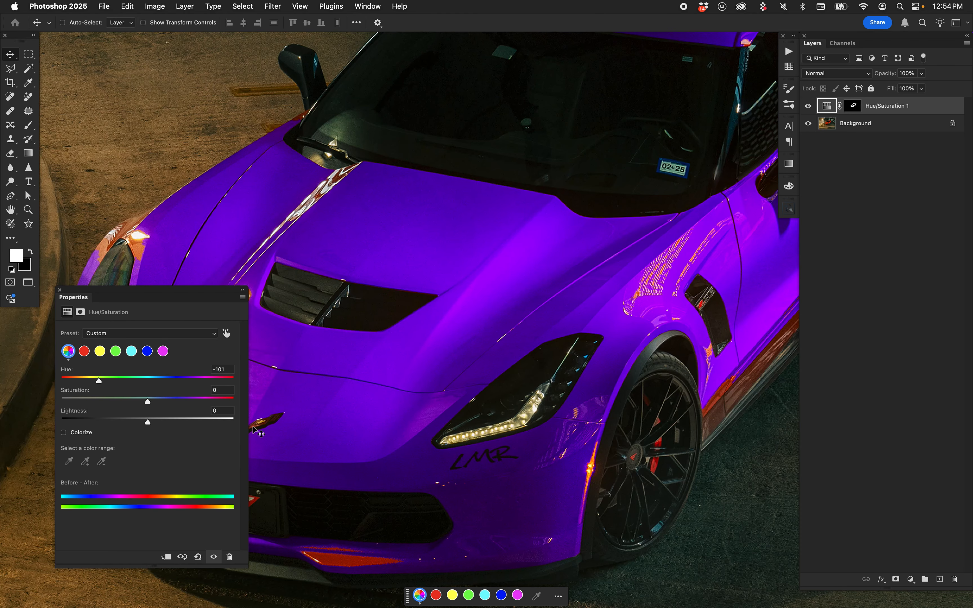
scroll(473, 282, up, 2)
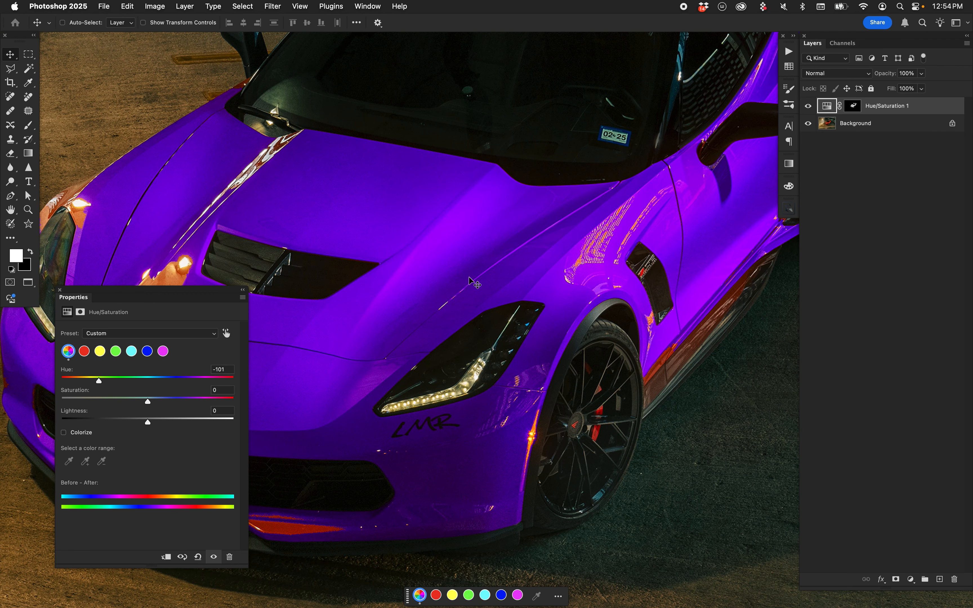
Display the mask alone, paint its speckled front-fender area solid with a 25 px white brush, and return to the image view
alt+click(855, 107)
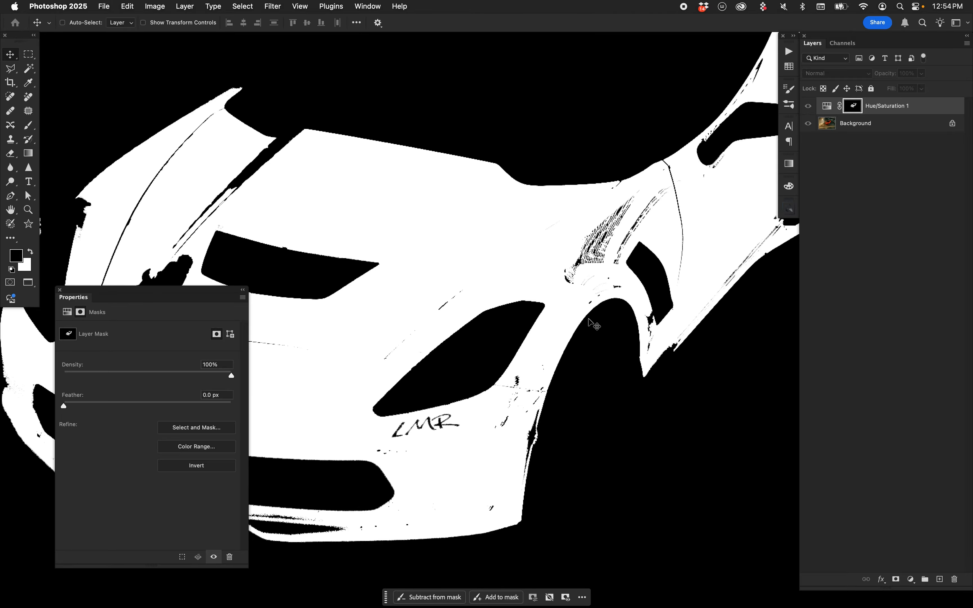
key(b)
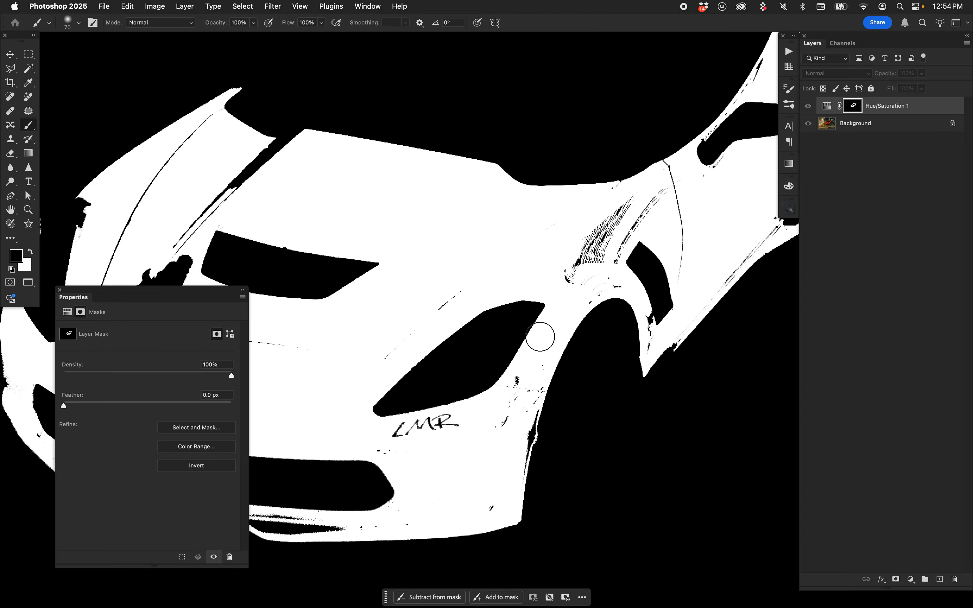
key(x)
key(bracketleft)
key(bracketleft)
key(bracketleft)
key(bracketleft)
key(bracketleft)
key(bracketleft)
key(bracketleft)
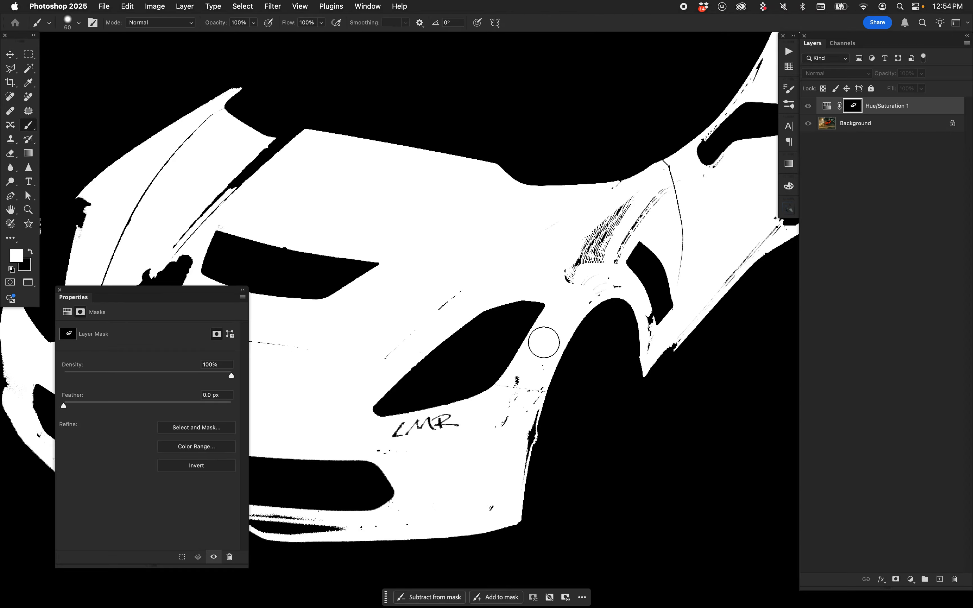
scroll(495, 293, right, 3)
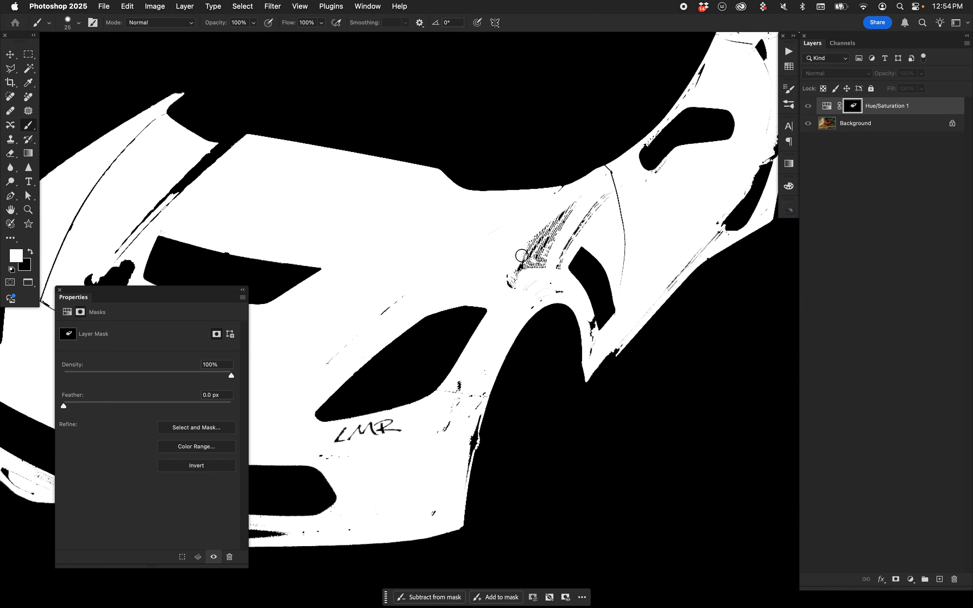
mouse_move(521, 255)
mouse_down()
mouse_move(534, 238)
mouse_move(528, 261)
mouse_move(558, 242)
mouse_move(599, 197)
mouse_move(553, 266)
mouse_move(557, 282)
mouse_move(530, 300)
mouse_move(562, 282)
mouse_up()
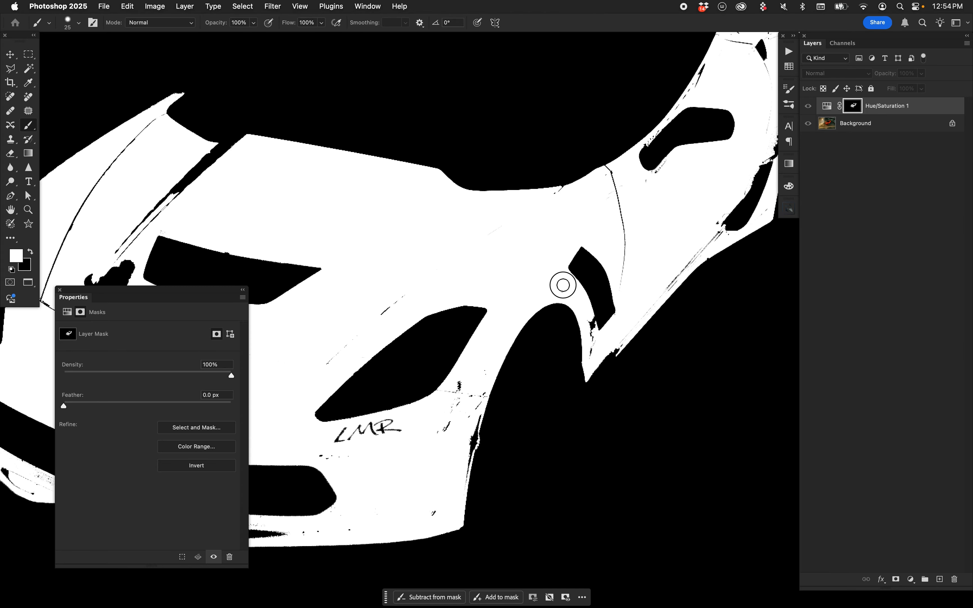
alt+click(859, 106)
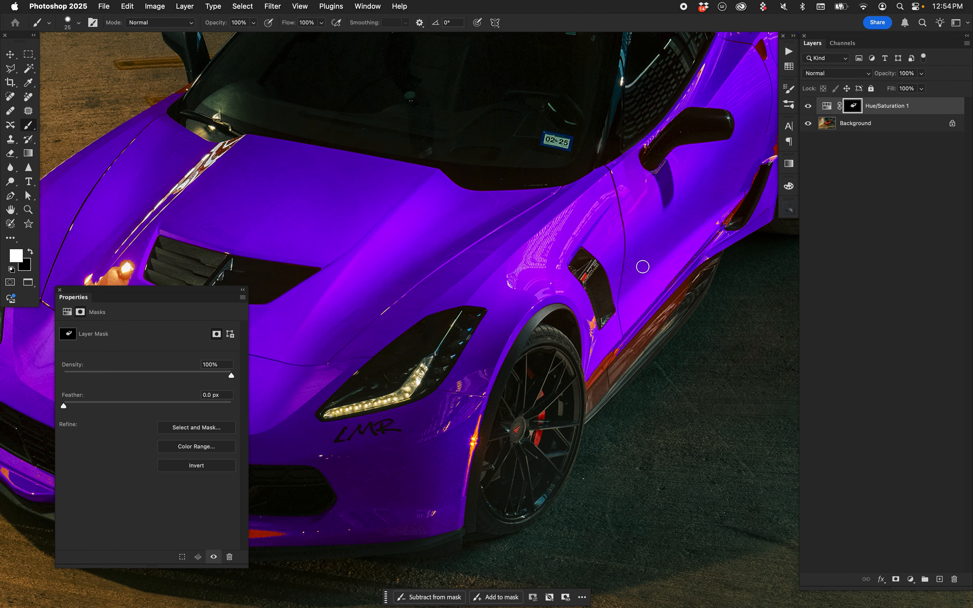
Paint white on the mask over the orange patch on the hood and, with a 15 px brush, the one beside the headlight
drag(404, 300, 613, 300)
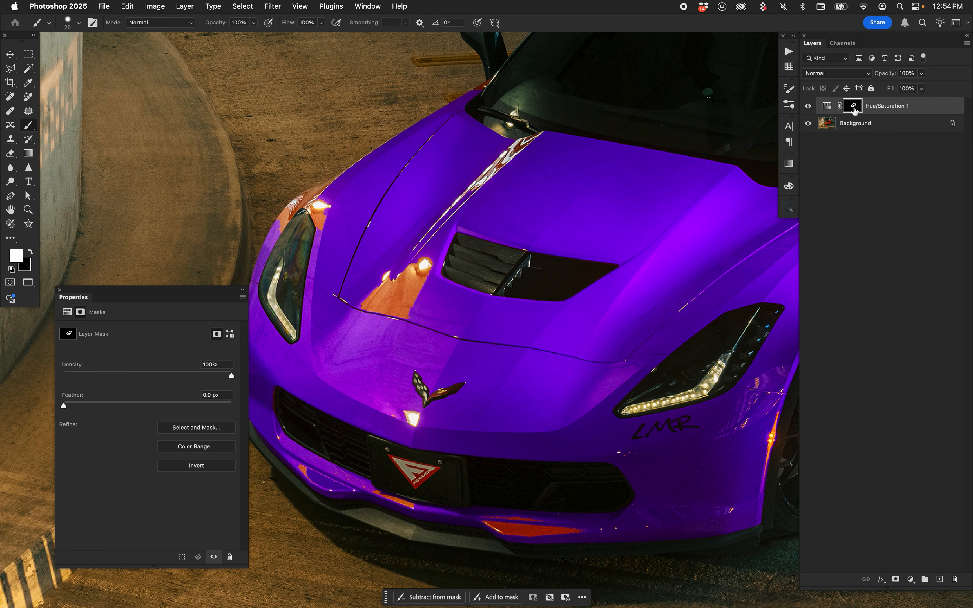
mouse_move(373, 291)
mouse_down()
mouse_move(379, 280)
mouse_move(392, 302)
mouse_move(428, 262)
mouse_move(417, 288)
mouse_up()
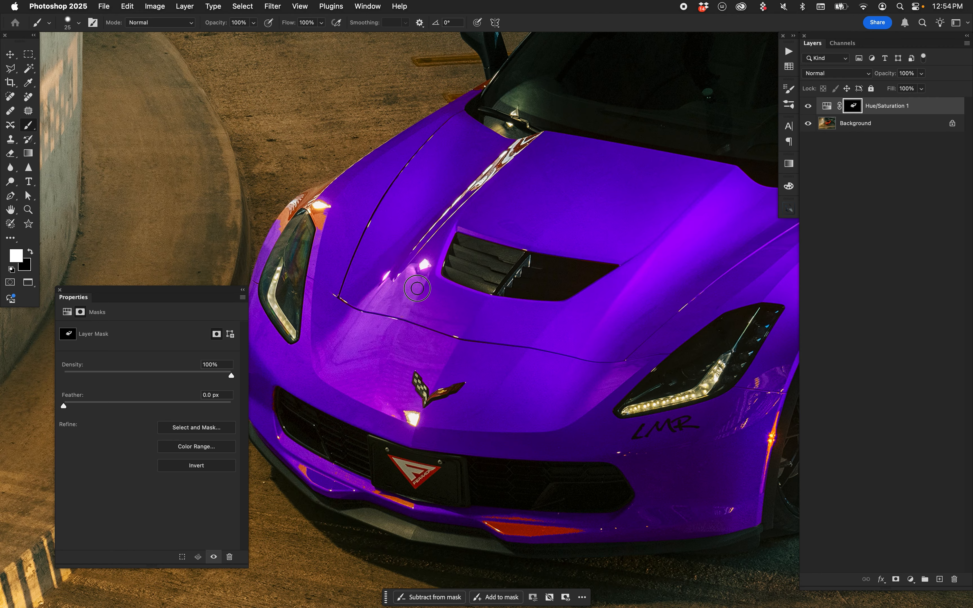
key(bracketleft)
key(bracketleft)
mouse_move(320, 224)
mouse_down()
mouse_move(316, 210)
mouse_move(316, 217)
mouse_up()
mouse_move(317, 221)
mouse_down()
mouse_move(323, 236)
mouse_move(330, 207)
mouse_move(316, 207)
mouse_up()
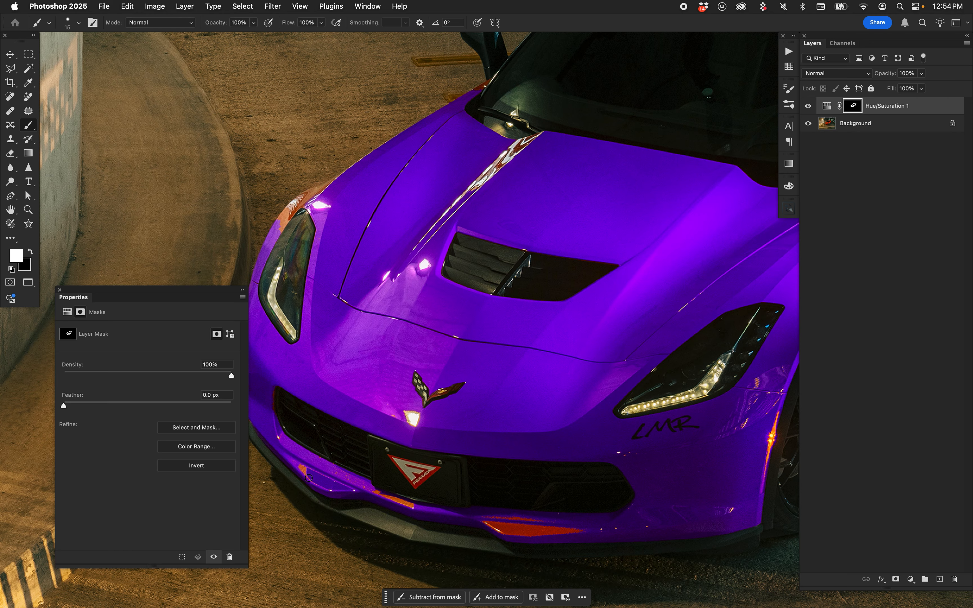
Paint white on the mask over the orange edges of the front bumper and, with a brush up to 35 px, the hood's reflective streak
mouse_move(299, 465)
mouse_down()
mouse_move(334, 487)
mouse_move(356, 484)
mouse_move(421, 510)
mouse_move(338, 482)
mouse_move(275, 430)
mouse_move(278, 398)
mouse_up()
key(bracketright)
scroll(574, 304, right, 5)
drag(271, 276, 287, 313)
mouse_move(356, 189)
mouse_down()
mouse_move(267, 282)
mouse_move(279, 299)
mouse_up()
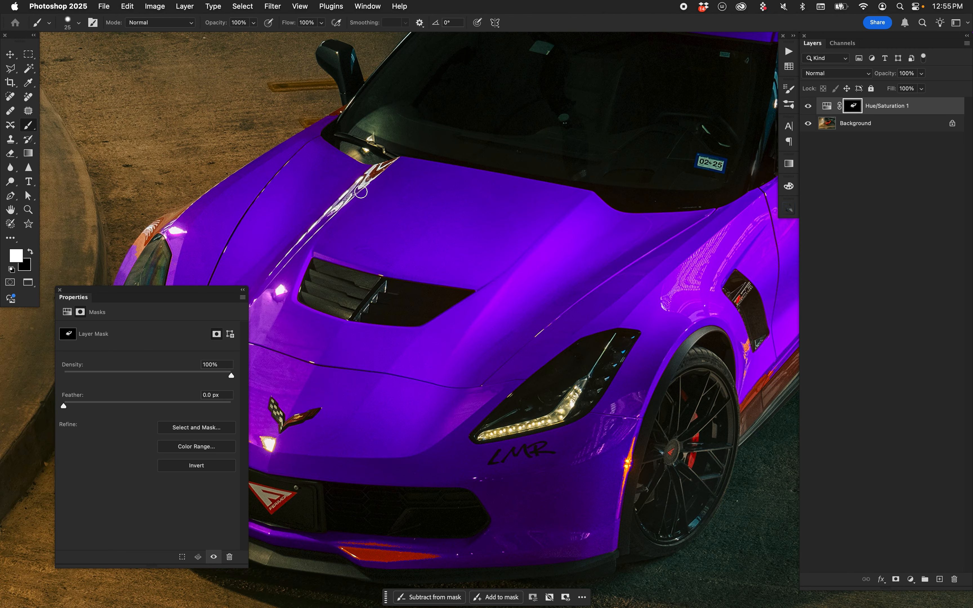
key(bracketright)
drag(360, 183, 395, 168)
drag(560, 233, 797, 212)
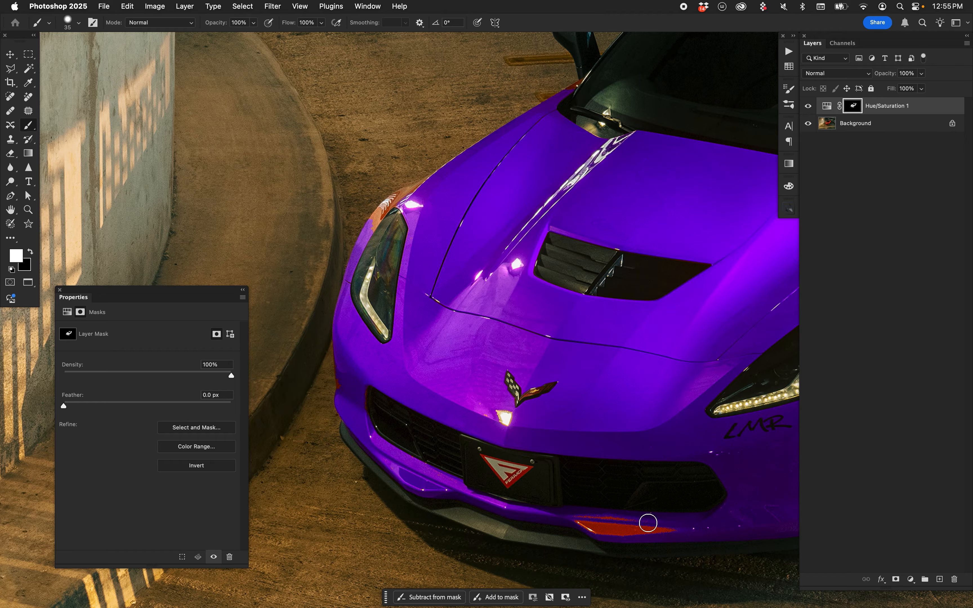
Paint white on the mask over the orange strip on the lower front bumper and, with a 10 px brush, the patch above the left headlight
key(bracketleft)
key(bracketleft)
mouse_move(592, 531)
mouse_down()
mouse_move(654, 530)
mouse_move(571, 525)
mouse_move(624, 527)
mouse_move(586, 521)
mouse_move(611, 518)
mouse_move(670, 533)
mouse_move(586, 525)
mouse_up()
key(bracketleft)
key(bracketleft)
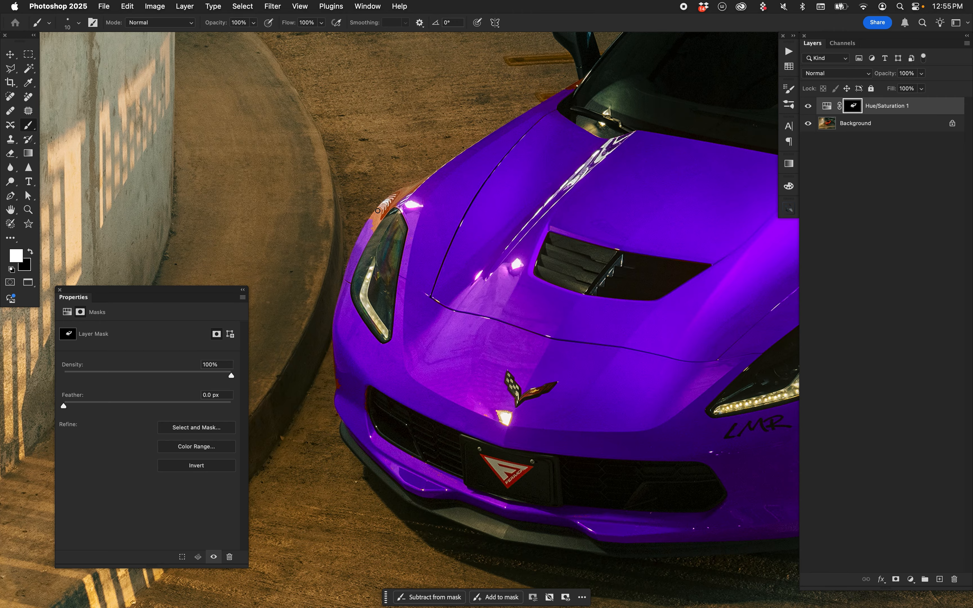
mouse_move(373, 224)
mouse_down()
mouse_move(378, 212)
mouse_move(368, 235)
mouse_move(396, 195)
mouse_up()
Paint white on the mask over the orange spots around the front wheel and, with a 15 px brush, those ahead of the rear wheel
scroll(522, 206, right, 10)
scroll(521, 207, up, 6)
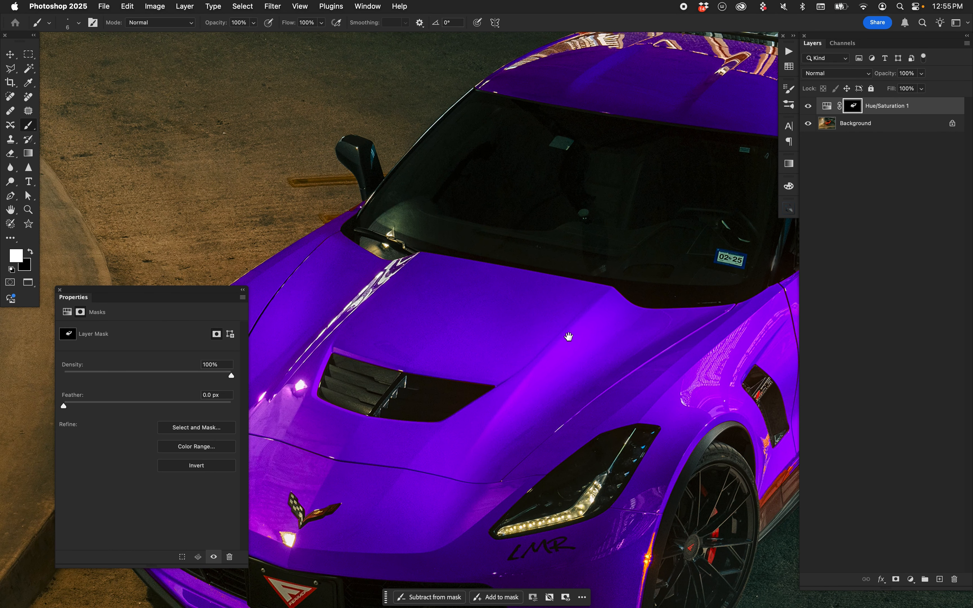
scroll(569, 338, right, 10)
scroll(568, 338, down, 6)
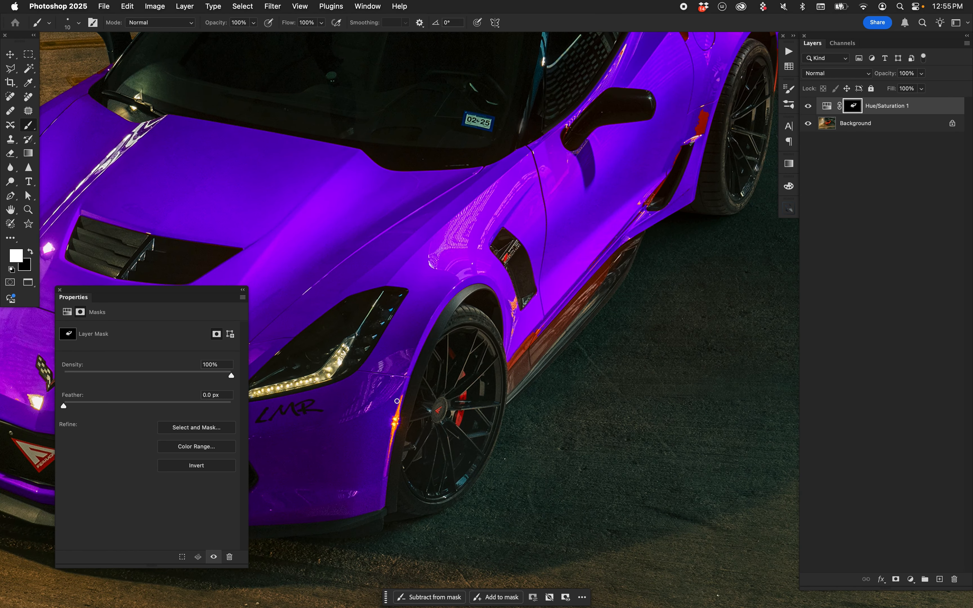
mouse_move(397, 401)
mouse_down()
mouse_move(389, 442)
mouse_move(401, 391)
mouse_move(384, 486)
mouse_up()
mouse_move(515, 363)
mouse_down()
mouse_move(550, 324)
mouse_move(519, 353)
mouse_move(514, 304)
mouse_up()
key(bracketright)
mouse_move(706, 106)
mouse_down()
mouse_move(702, 133)
mouse_move(685, 136)
mouse_move(702, 120)
mouse_up()
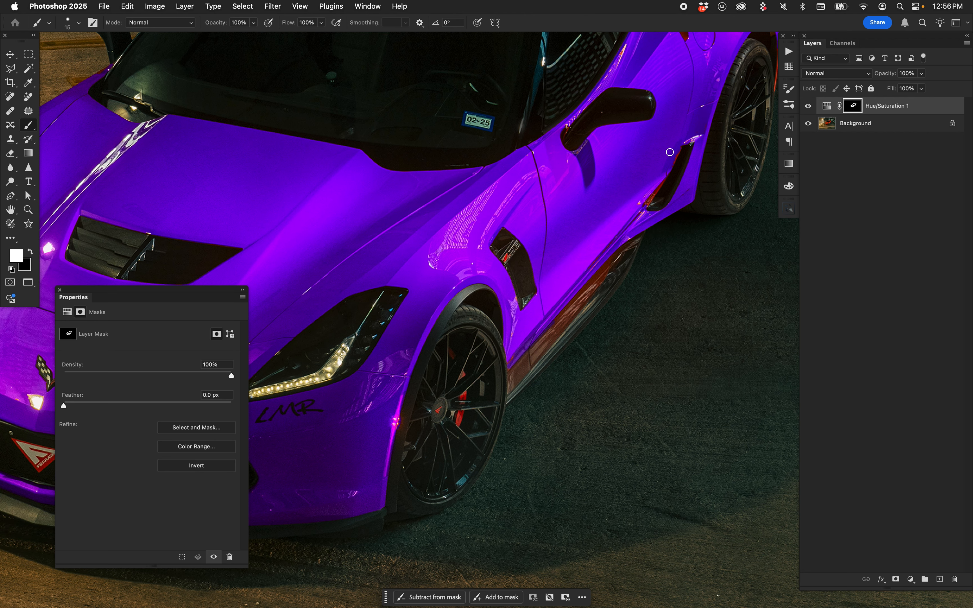
drag(670, 152, 641, 207)
Paint white on the mask over the roof's orange reflections with a much larger brush, and reduce the brush to 25 px
scroll(640, 210, up, 10)
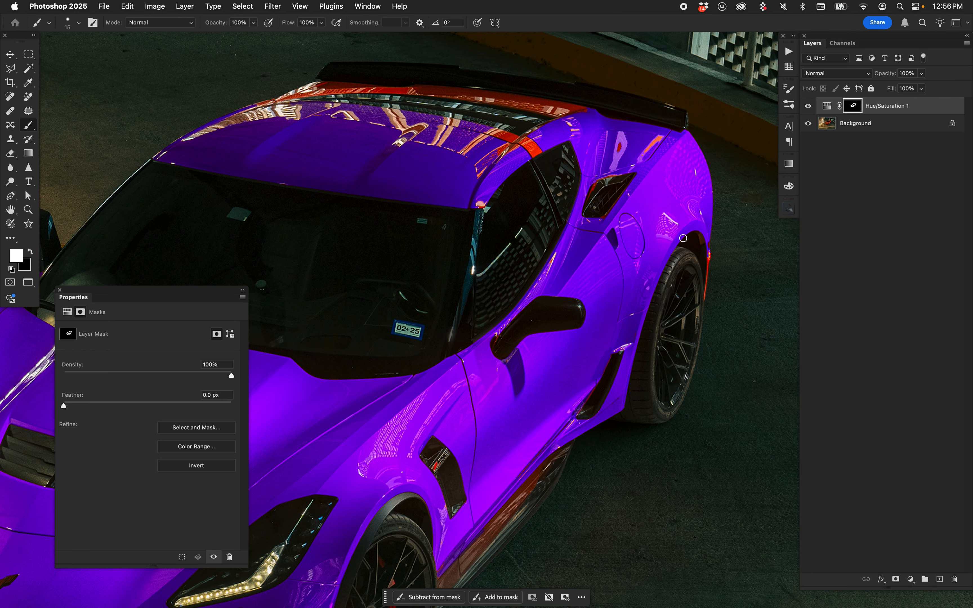
key(super+0)
key(z)
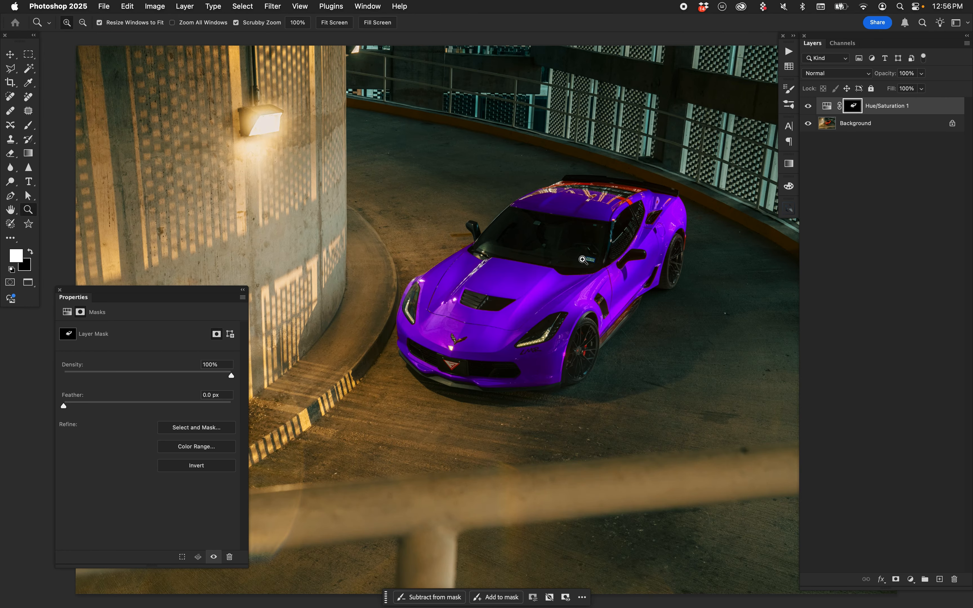
click(582, 260)
key(b)
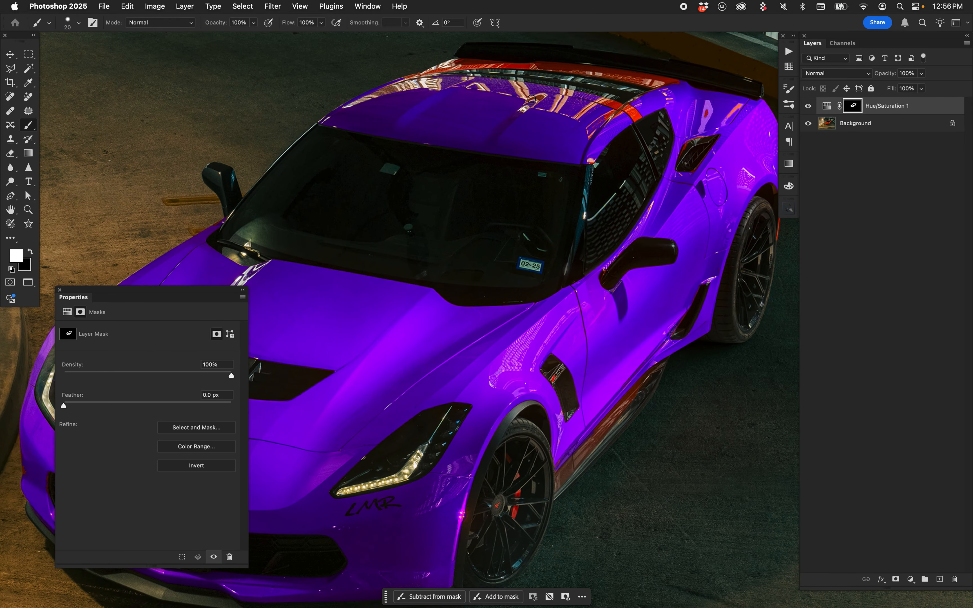
key(bracketright)
key(bracketright)
key(bracketright)
key(bracketright)
key(bracketright)
key(bracketright)
key(bracketright)
key(bracketright)
key(bracketright)
key(bracketright)
mouse_move(468, 95)
mouse_down()
mouse_move(577, 110)
mouse_move(590, 122)
mouse_move(631, 107)
mouse_move(621, 121)
mouse_up()
key(bracketleft)
key(bracketleft)
key(bracketleft)
key(bracketleft)
key(bracketleft)
key(bracketleft)
key(bracketleft)
key(bracketleft)
key(bracketleft)
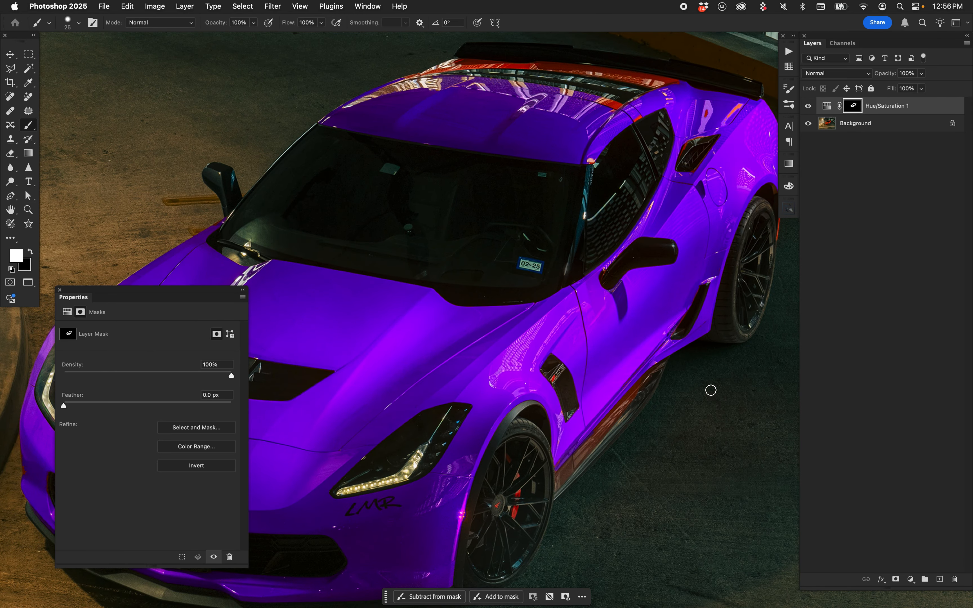
Switch the brush to black and paint out the stray mask stroke on the road beside the car
drag(633, 340, 456, 207)
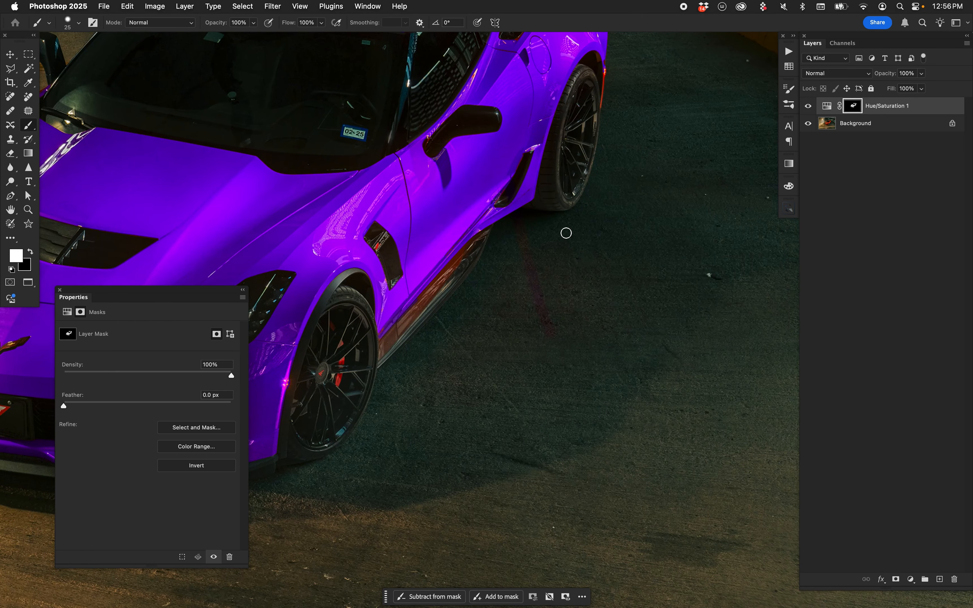
key(x)
key(bracketright)
drag(588, 289, 818, 408)
Try a 60 px black brush stroke on the mask diagonally across the hood and front fender, and undo it
key(bracketright)
key(bracketright)
key(bracketright)
key(bracketright)
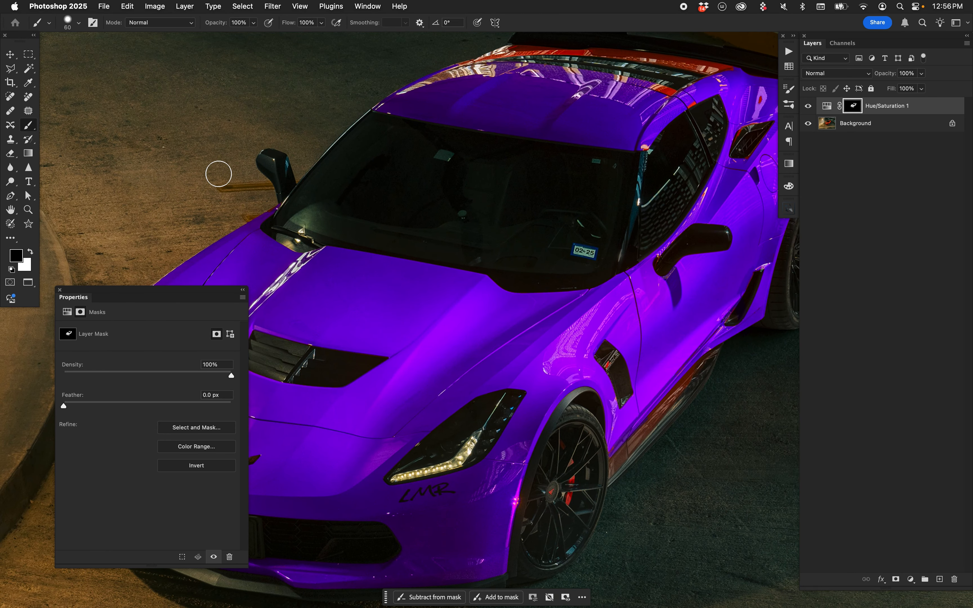
drag(238, 230, 644, 420)
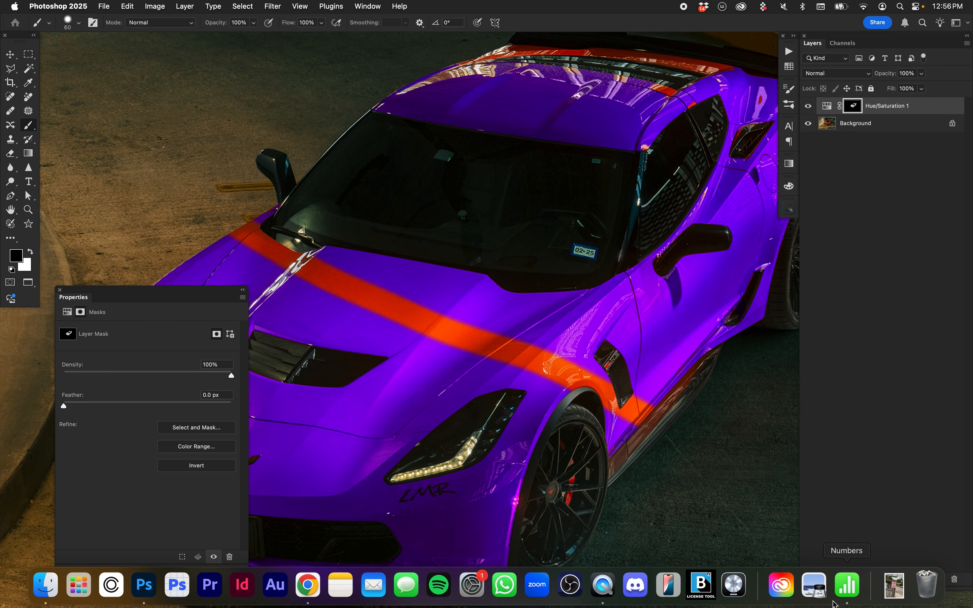
key(super+z)
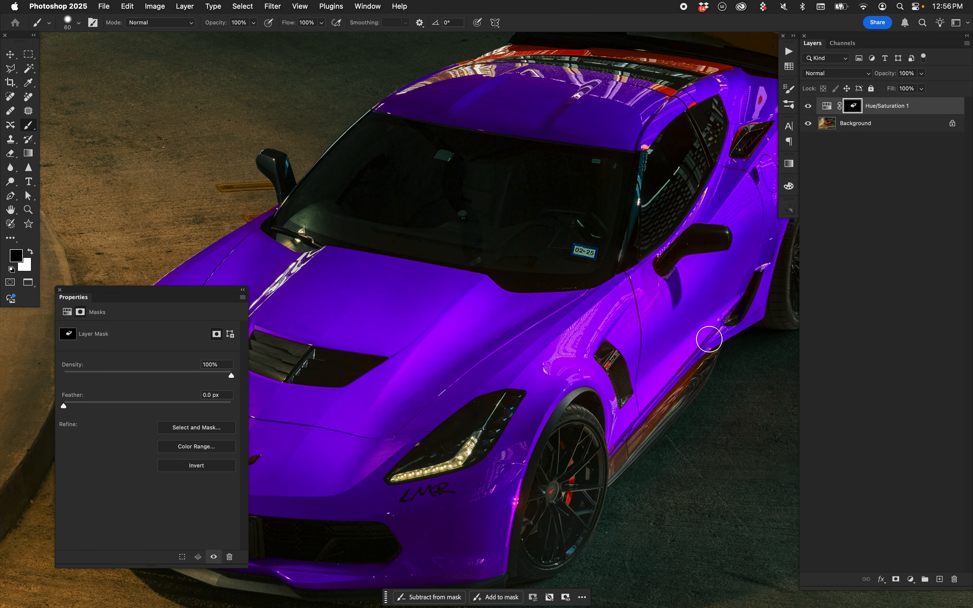
Fit the whole photo in view and delete the Hue/Saturation 1 adjustment layer
key(super+0)
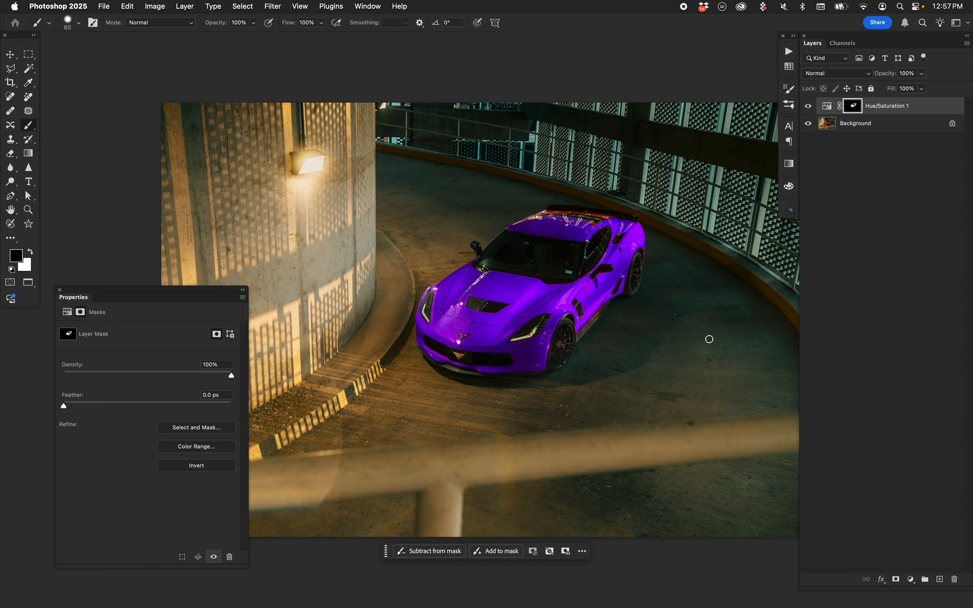
click(911, 579)
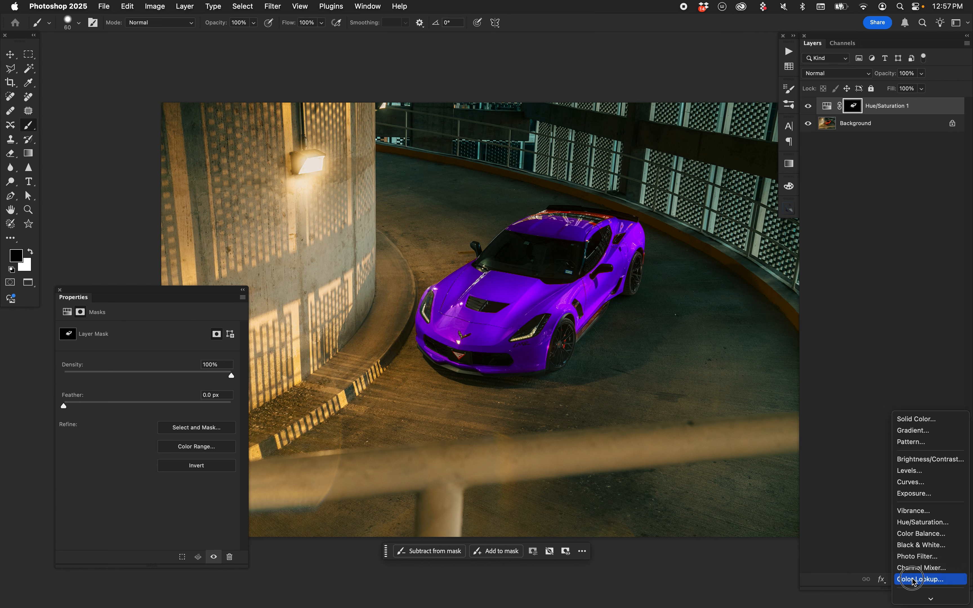
click(864, 278)
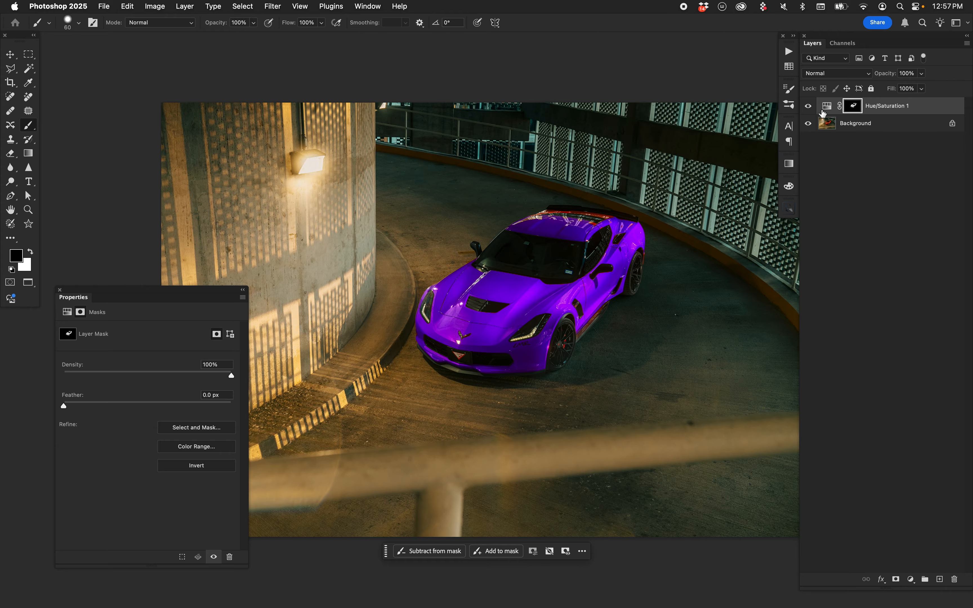
click(954, 579)
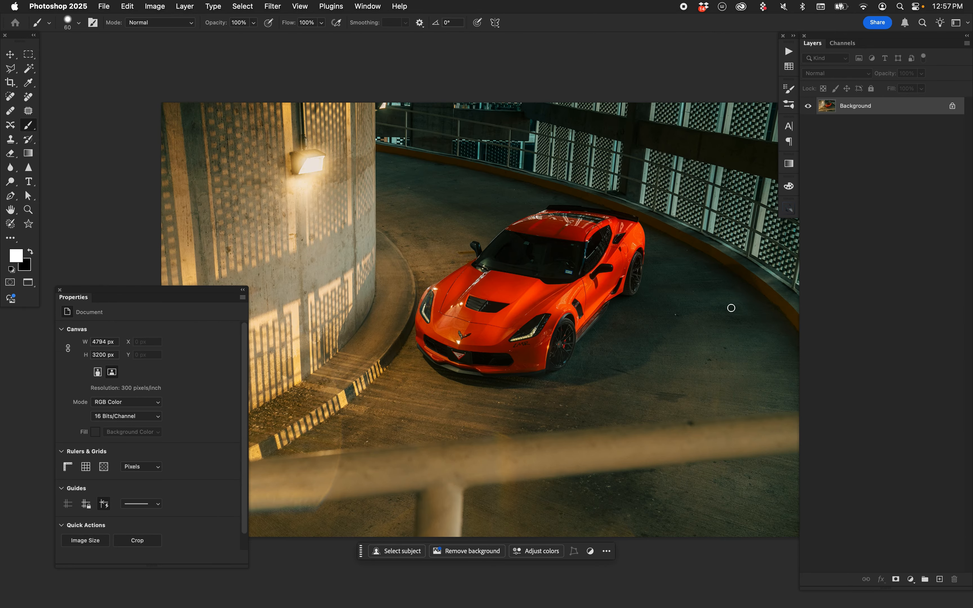
Select the car with Select Subject and add a Hue/Saturation adjustment layer masked by that selection
click(398, 552)
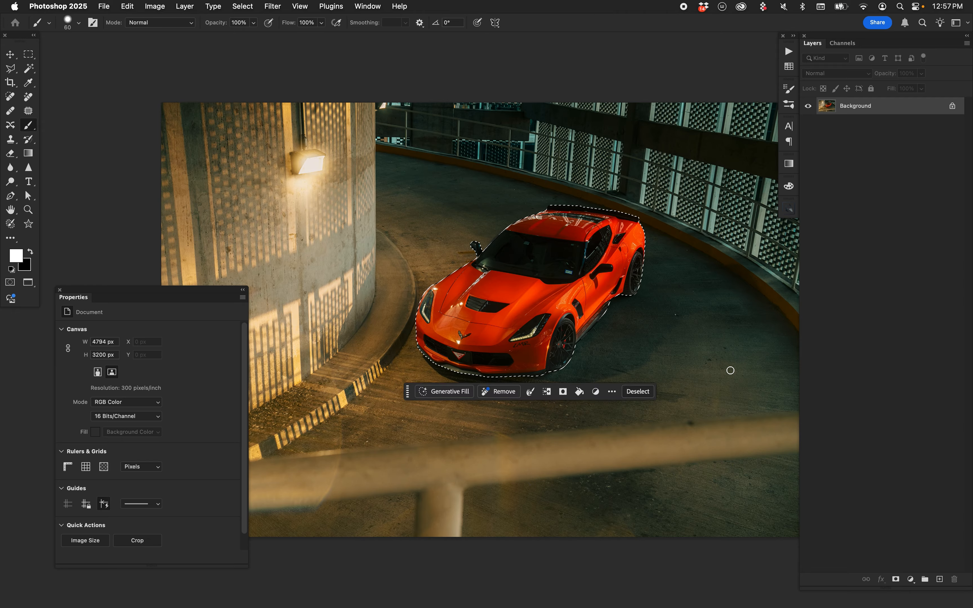
click(910, 579)
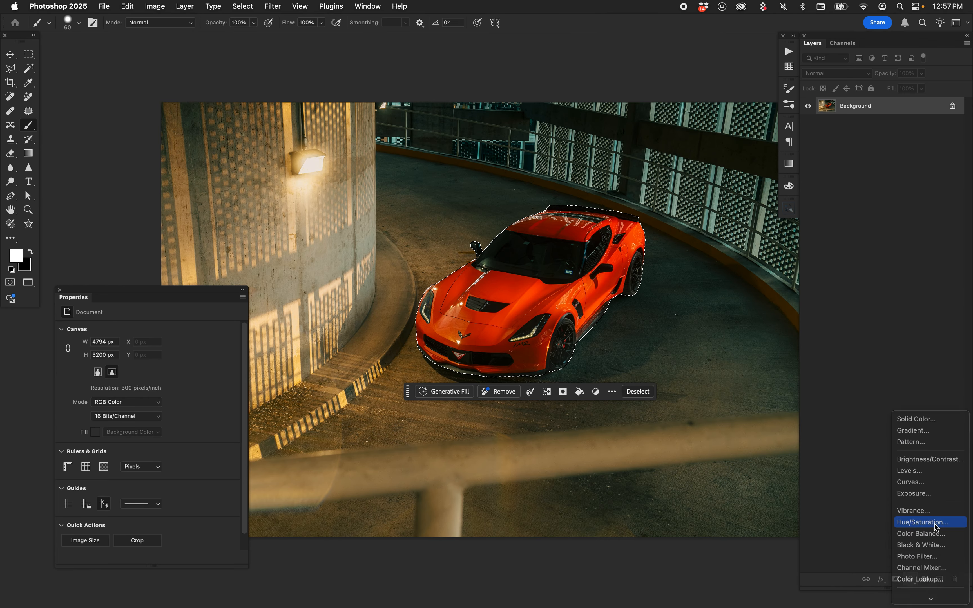
click(923, 522)
Display the new layer mask alone and examine the car silhouette up close
alt+click(853, 106)
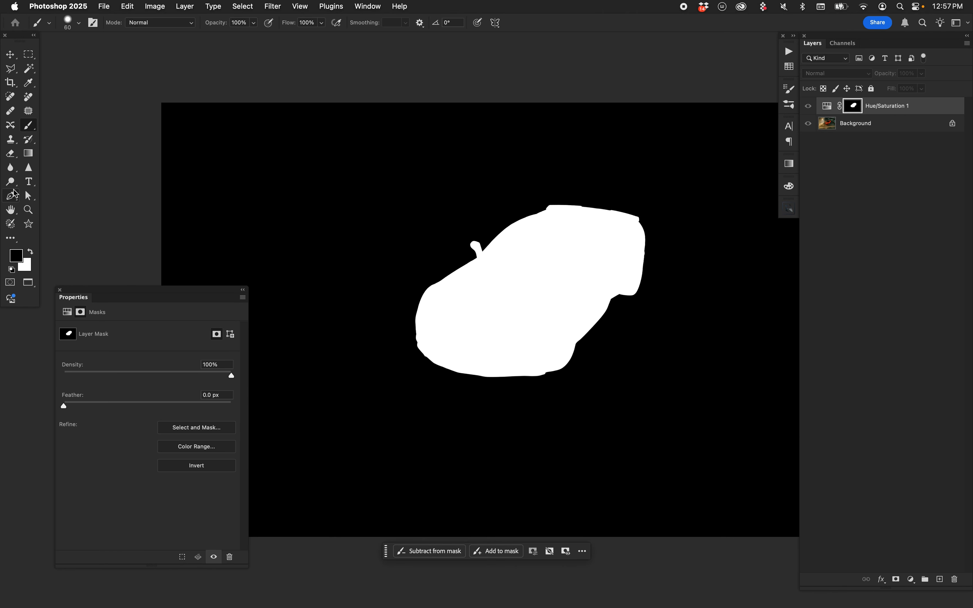
key(z)
click(506, 267)
drag(658, 359, 598, 315)
key(v)
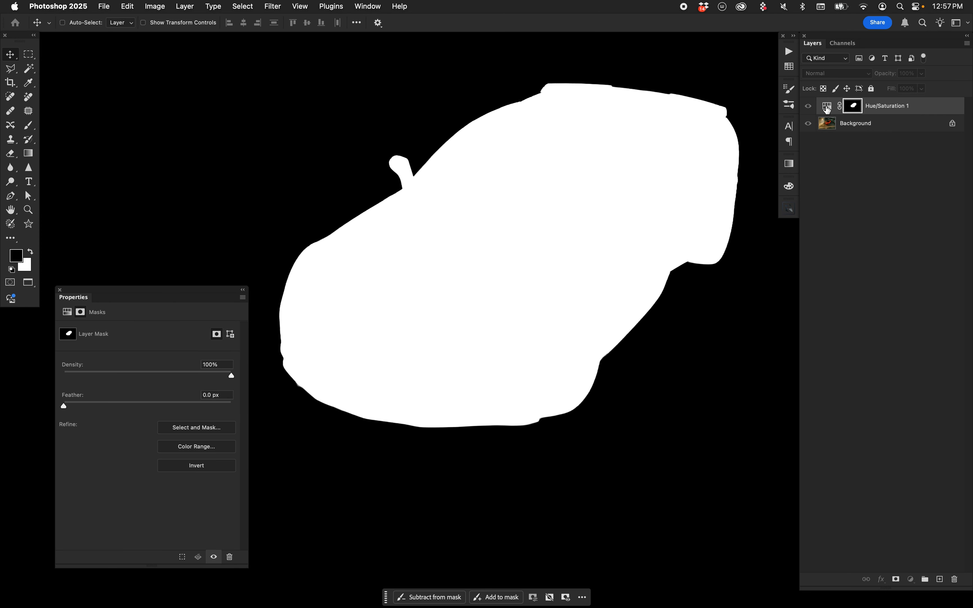
Set the adjustment's Hue to +103 to recolor the car green, and compare before and after by toggling the layer's visibility
click(827, 107)
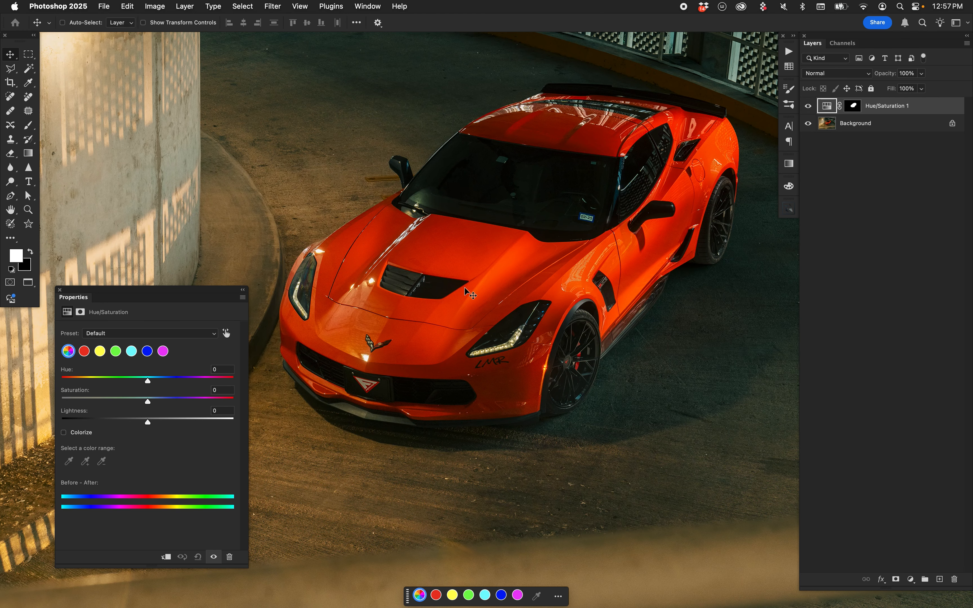
click(200, 379)
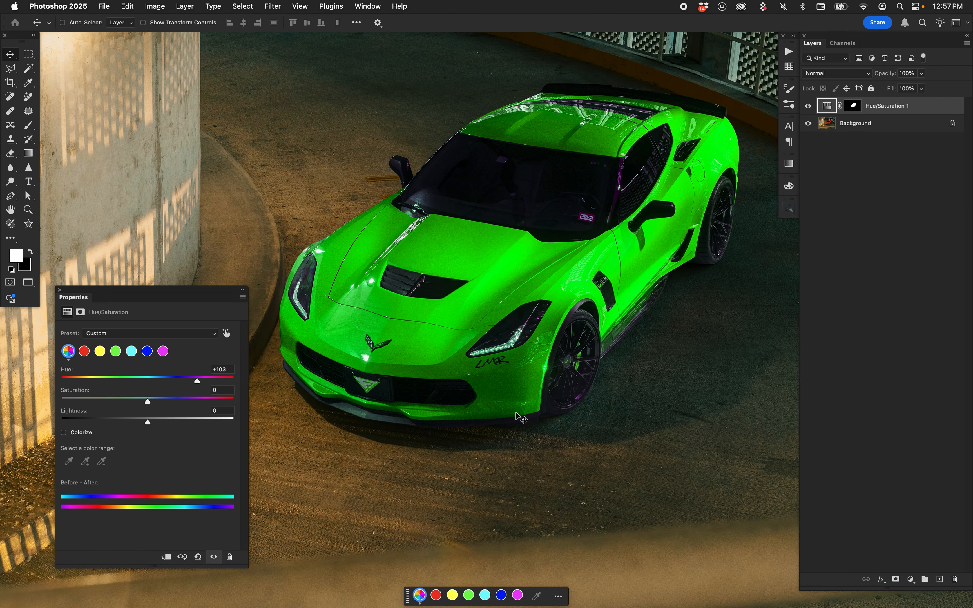
click(808, 107)
click(808, 107)
click(809, 106)
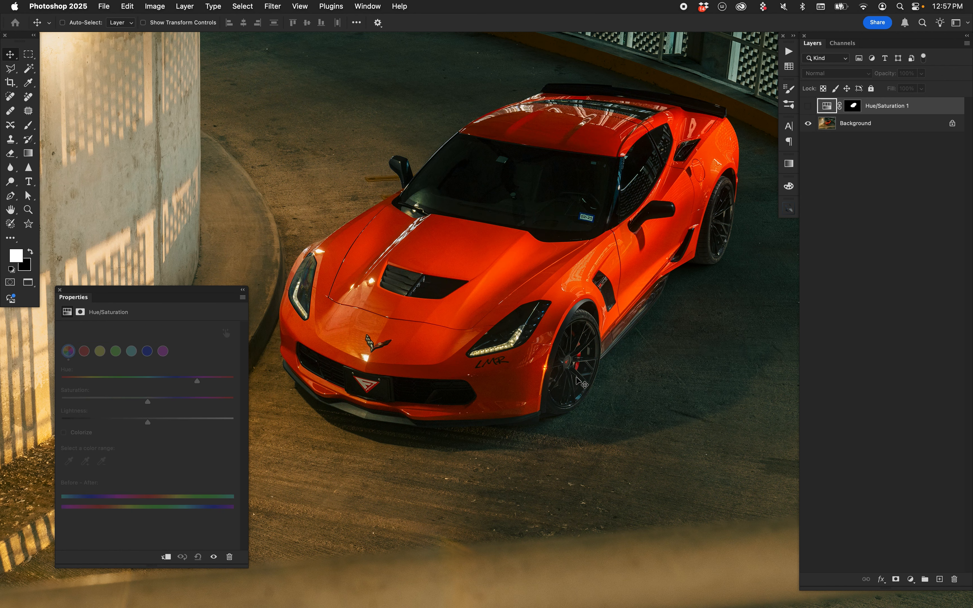
click(808, 106)
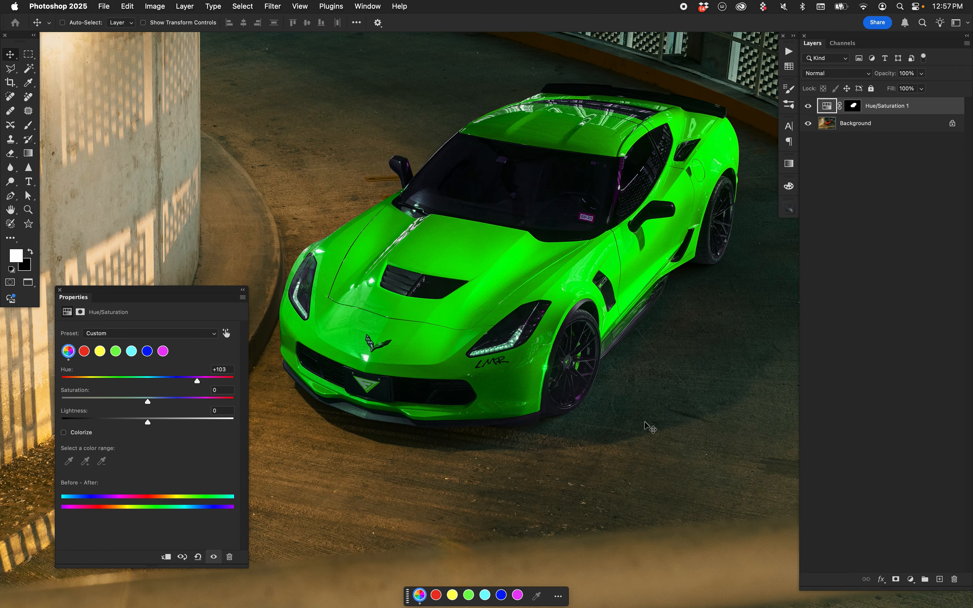
Select the adjustment's layer mask and paint black over the front wheel to restore its original colors
click(853, 106)
key(b)
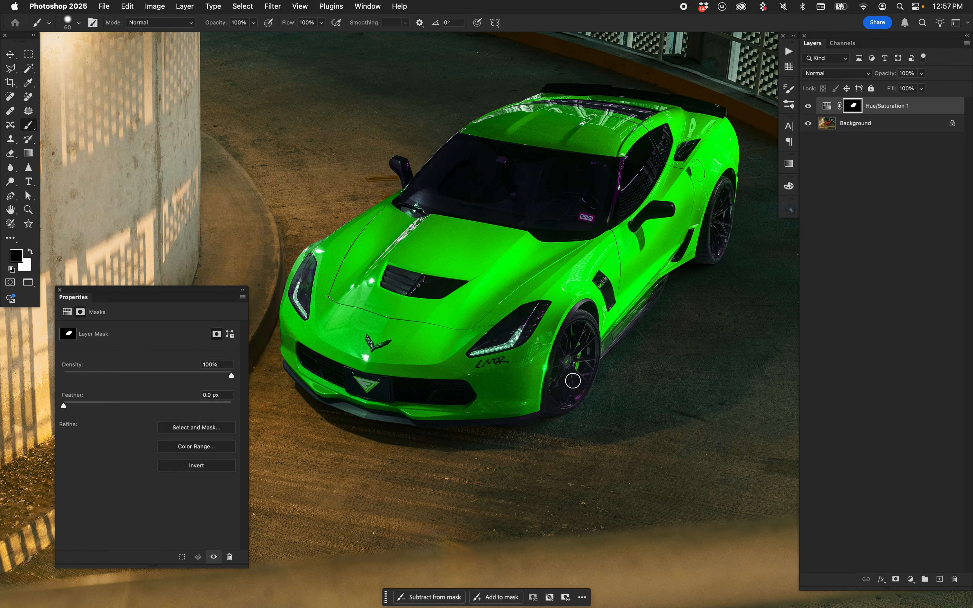
key(x)
mouse_move(580, 328)
mouse_down()
mouse_move(582, 317)
mouse_move(582, 337)
mouse_up()
key(bracketright)
key(bracketleft)
key(x)
key(bracketleft)
key(bracketleft)
key(bracketleft)
key(x)
key(bracketright)
Paint black on the mask with a 20 px brush over the left headlight and the lower light strip of the right headlight
key(super+plus)
key(super+plus)
drag(463, 287, 606, 269)
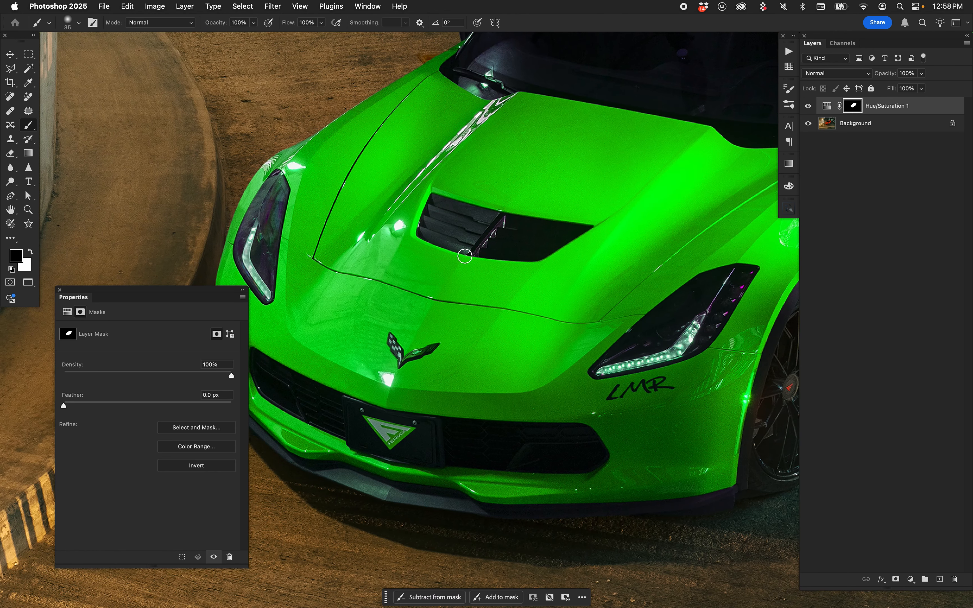
key(bracketleft)
key(bracketleft)
key(bracketleft)
mouse_move(255, 228)
mouse_down()
mouse_move(251, 262)
mouse_move(240, 260)
mouse_move(264, 293)
mouse_move(274, 199)
mouse_move(255, 220)
mouse_move(266, 196)
mouse_up()
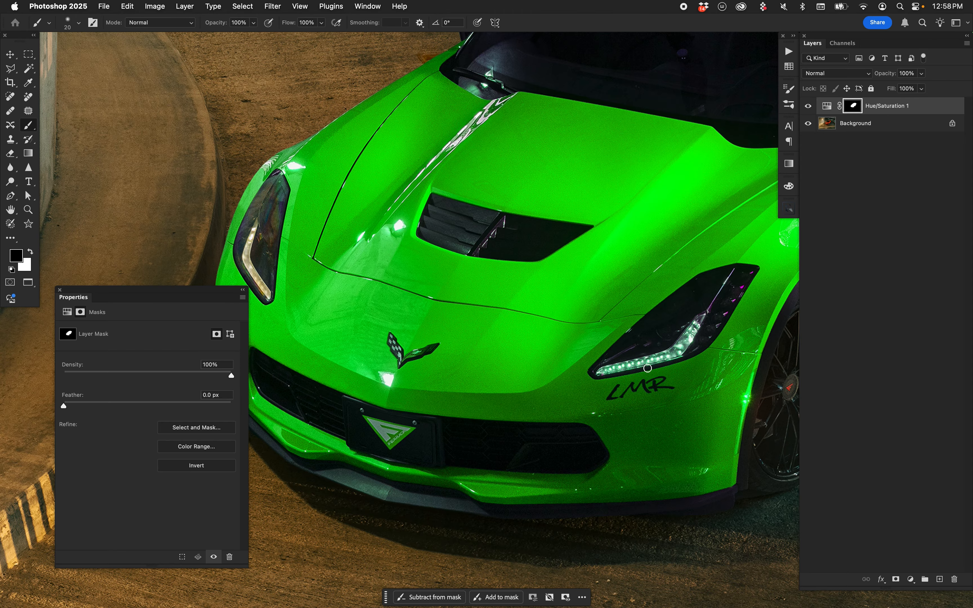
drag(647, 368, 600, 368)
Paint black on the mask over the hood emblem and the triangular logo on the front plate, using small brush sizes
key(bracketleft)
drag(402, 356, 429, 350)
key(bracketright)
key(bracketright)
mouse_move(375, 425)
mouse_down()
mouse_move(387, 446)
mouse_move(365, 420)
mouse_move(403, 439)
mouse_up()
key(bracketleft)
drag(423, 346, 433, 343)
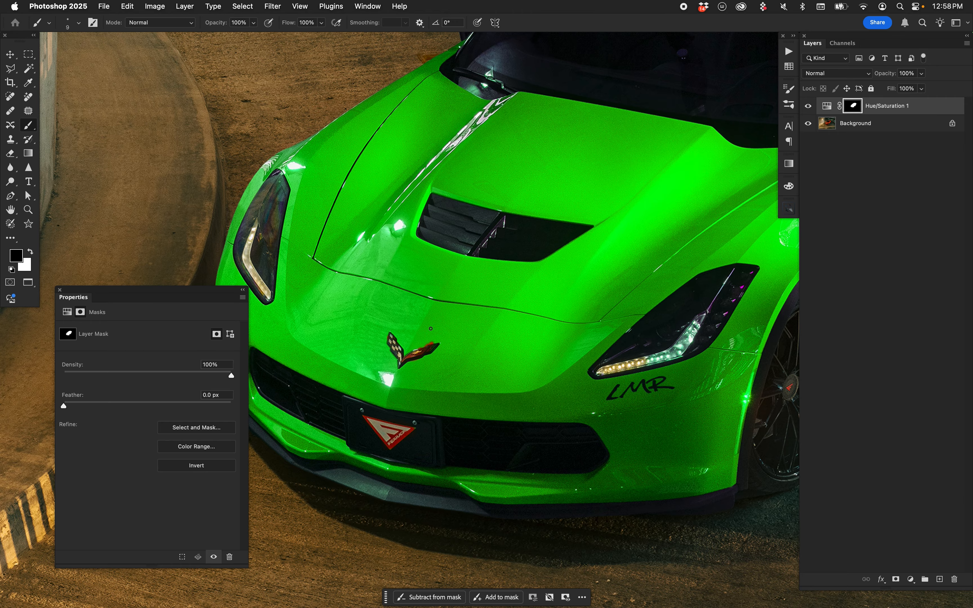
Paint black on the mask over the rest of the right headlight's light strip, and switch the brush to white
key(bracketright)
key(bracketright)
mouse_move(667, 363)
mouse_down()
mouse_move(643, 360)
mouse_move(681, 350)
mouse_move(670, 355)
mouse_move(726, 273)
mouse_move(733, 283)
mouse_move(705, 335)
mouse_move(739, 285)
mouse_move(599, 371)
mouse_up()
key(bracketleft)
key(bracketleft)
key(x)
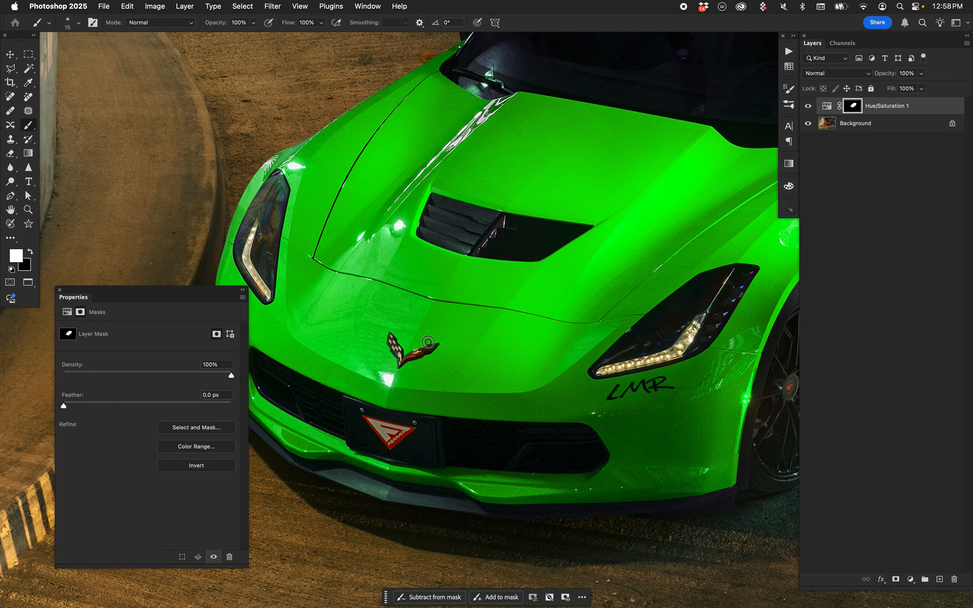
Examine the green car with its restored lights, emblem and wheel, first in the whole photo and then closer
key(super+minus)
key(super+minus)
key(super+minus)
key(super+minus)
key(super+plus)
key(super+plus)
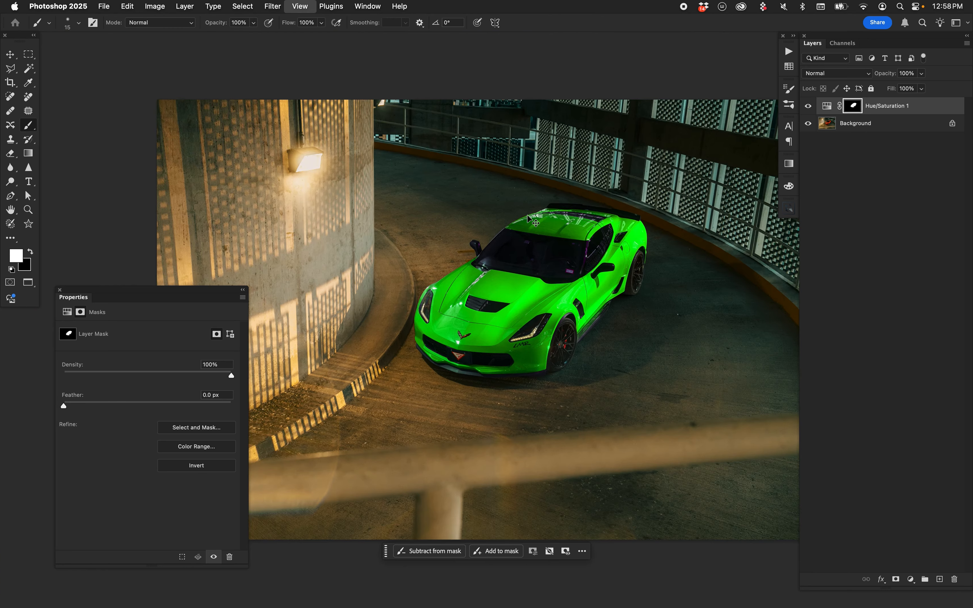
drag(555, 298, 451, 302)
key(v)
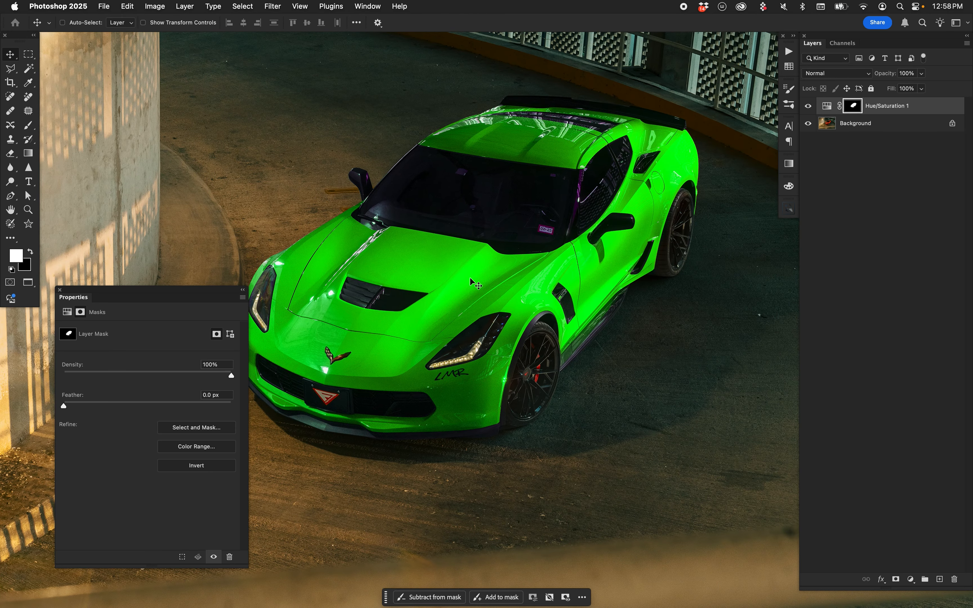
Show the documents as floating windows, move the car photo aside, and open the Horseshoe Bend photo in the full-screen mode with menu bar
key(f)
key(f)
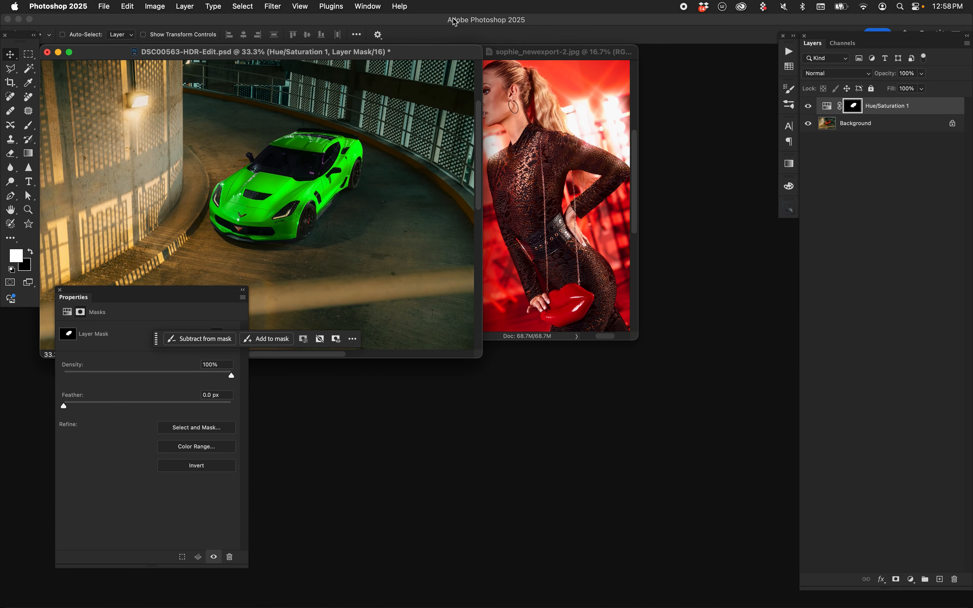
drag(430, 52, 647, 267)
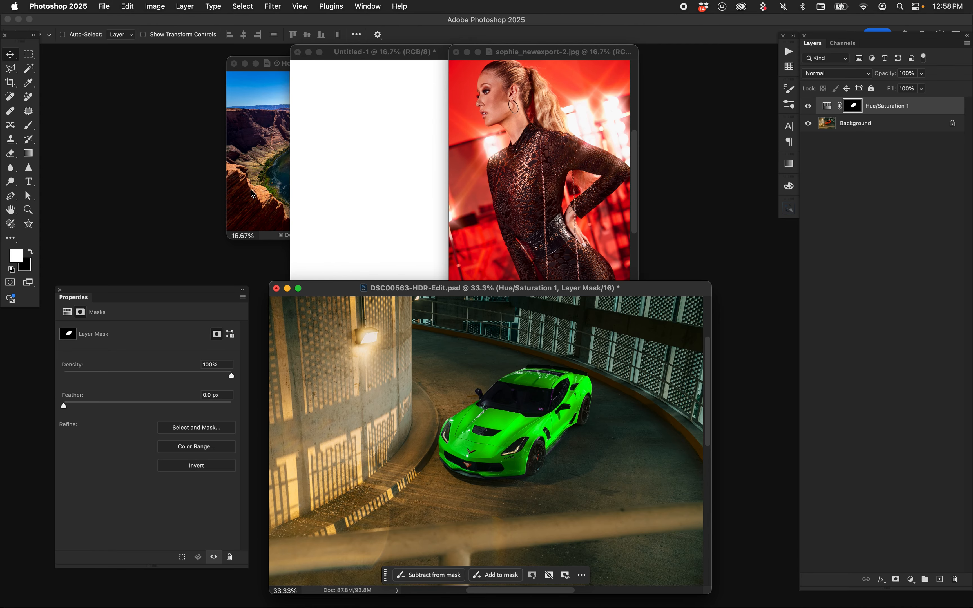
click(269, 186)
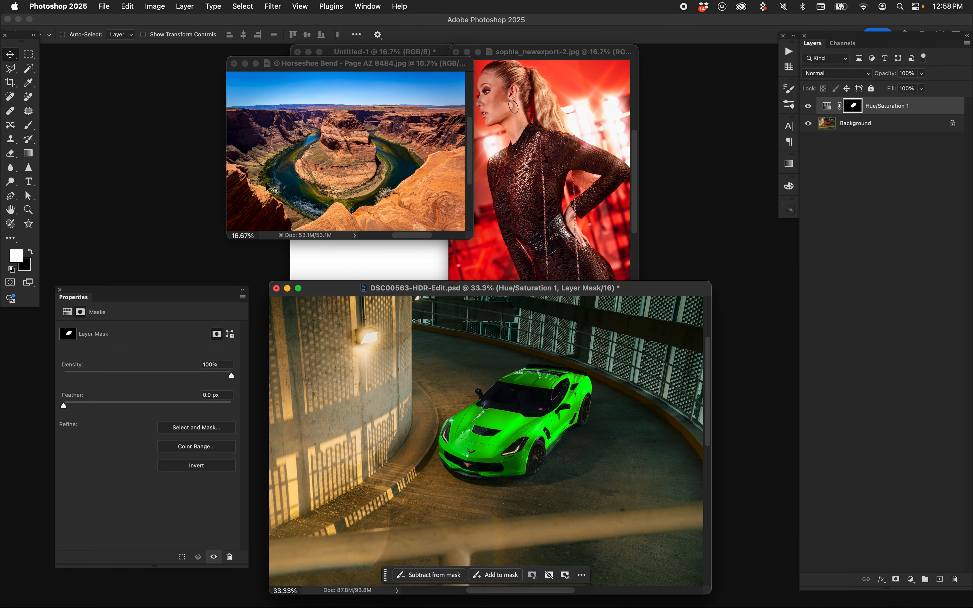
key(f)
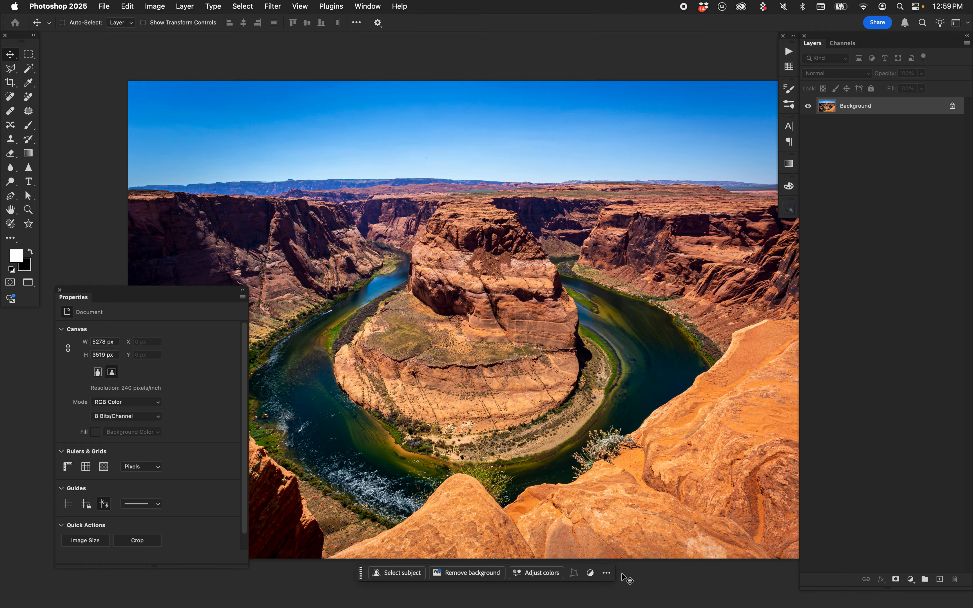
Hide the Contextual Task Bar below the Horseshoe Bend photo
click(607, 573)
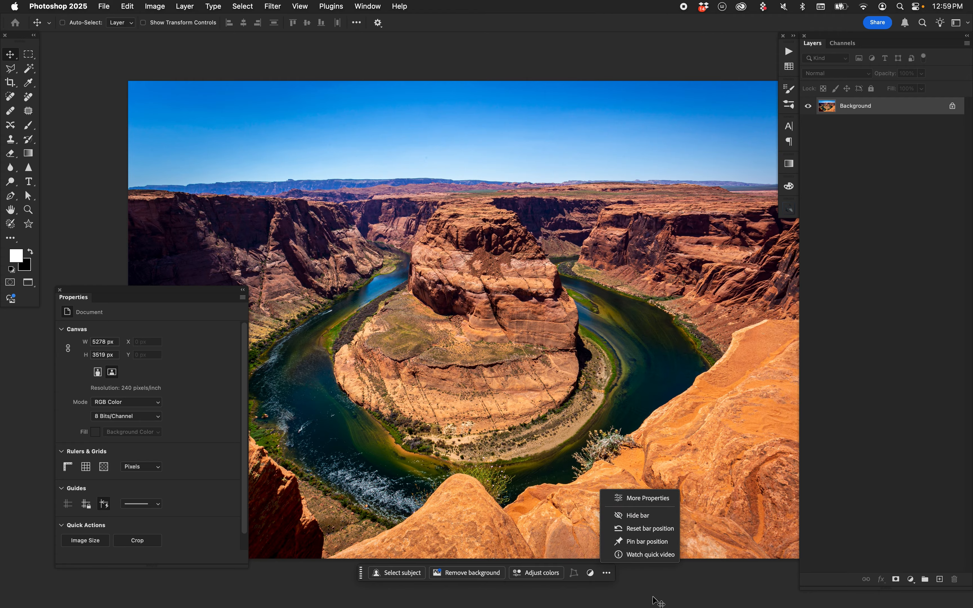
click(671, 591)
right_click(665, 581)
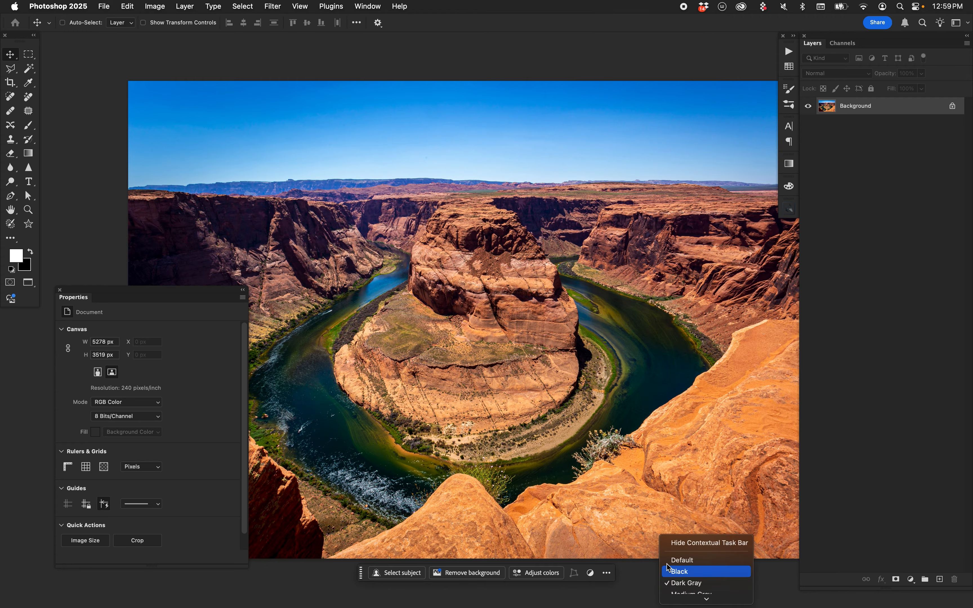
click(692, 546)
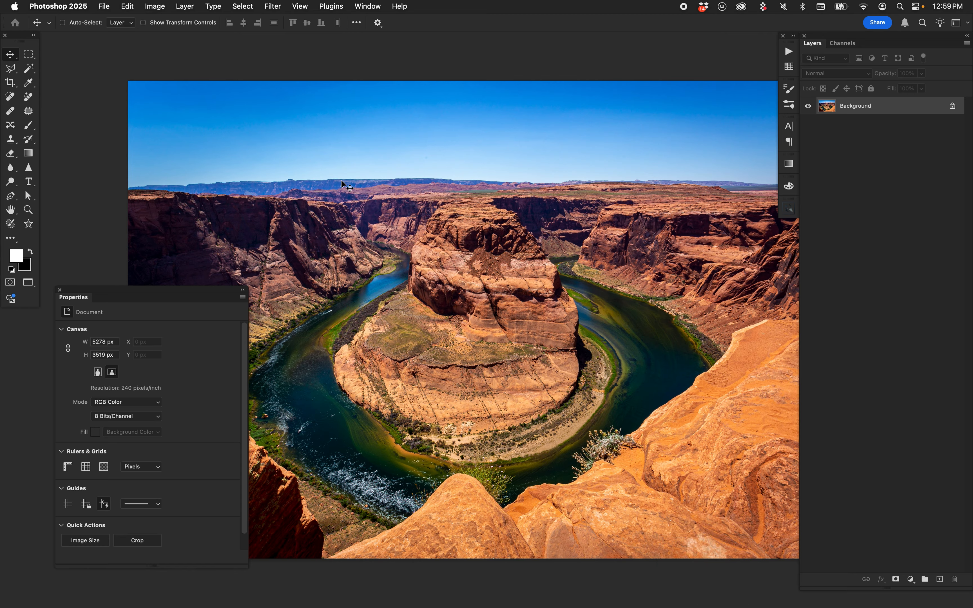
Select the sky in the Horseshoe Bend photo with the automatic Sky selection
click(243, 8)
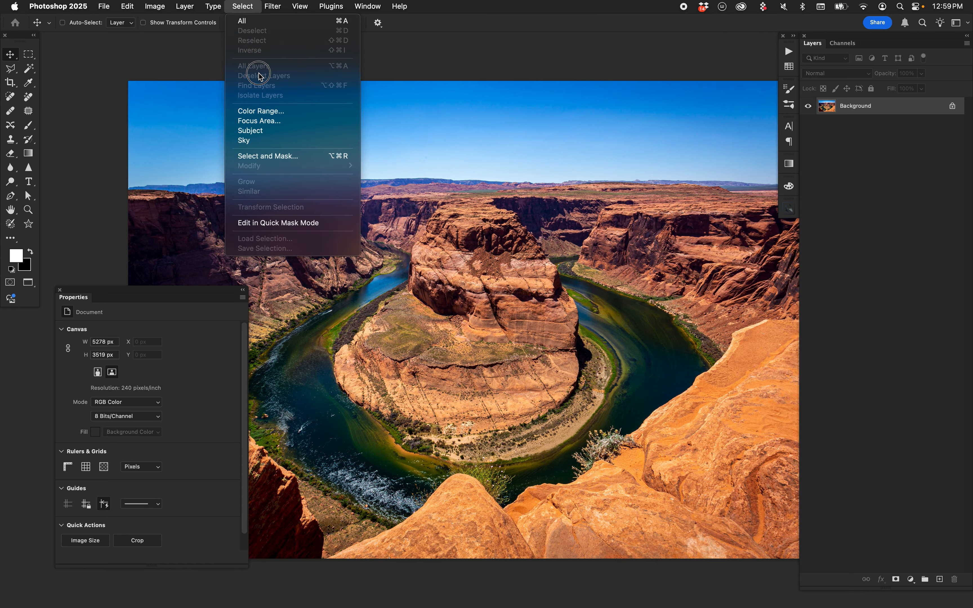
click(273, 141)
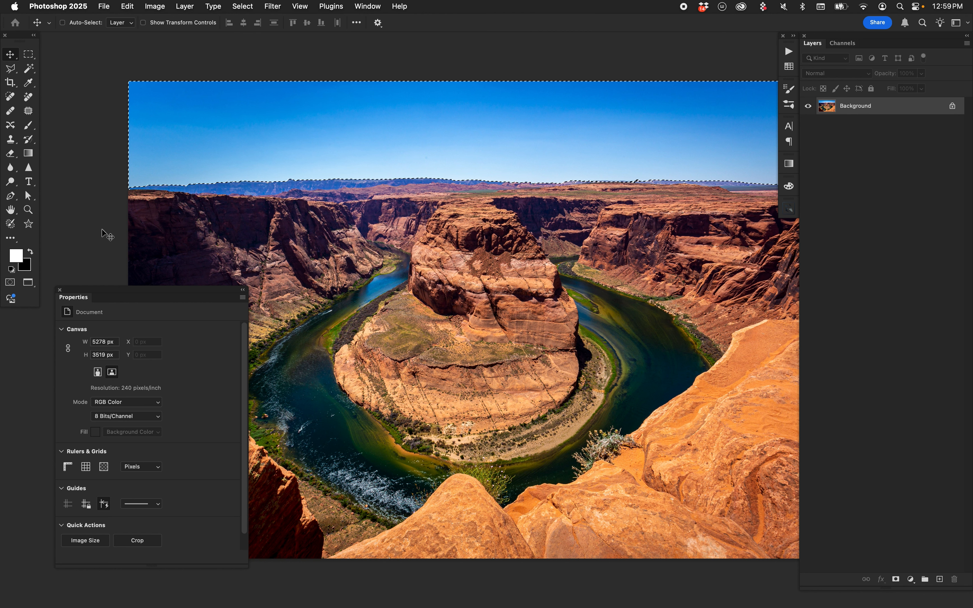
scroll(441, 300, right, 3)
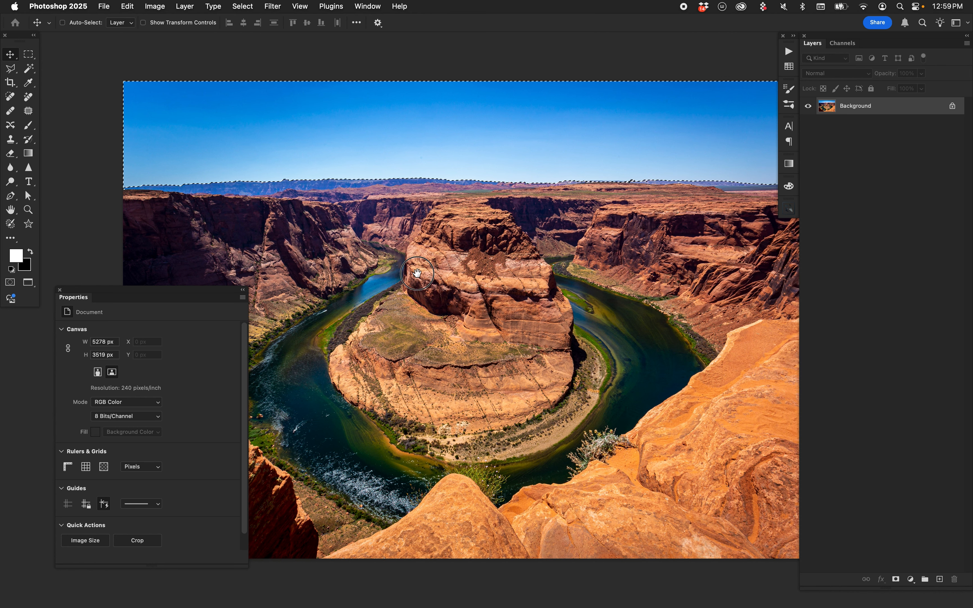
Add a Color Balance adjustment layer masked to the selected sky and check its mask on its own
click(913, 578)
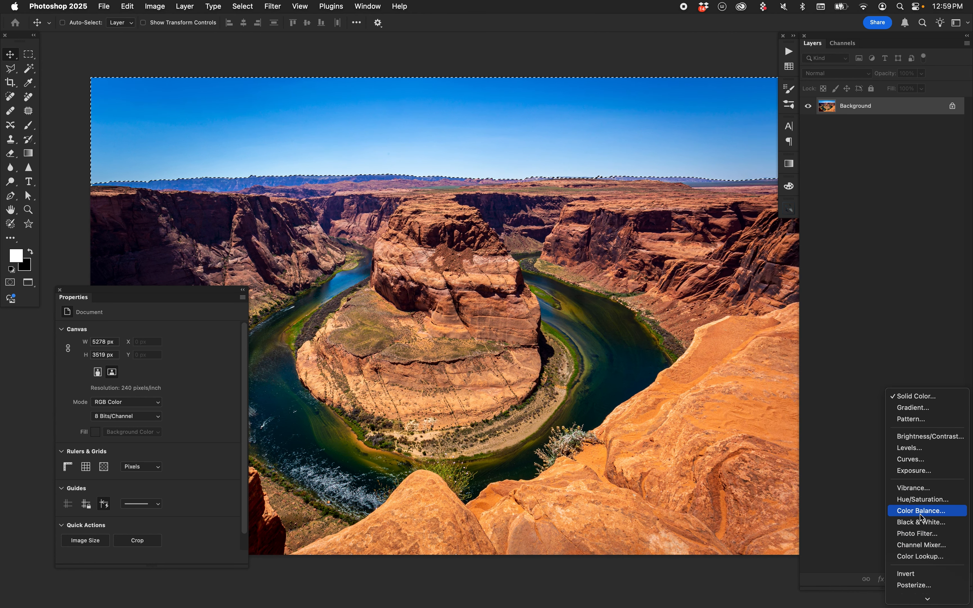
click(921, 511)
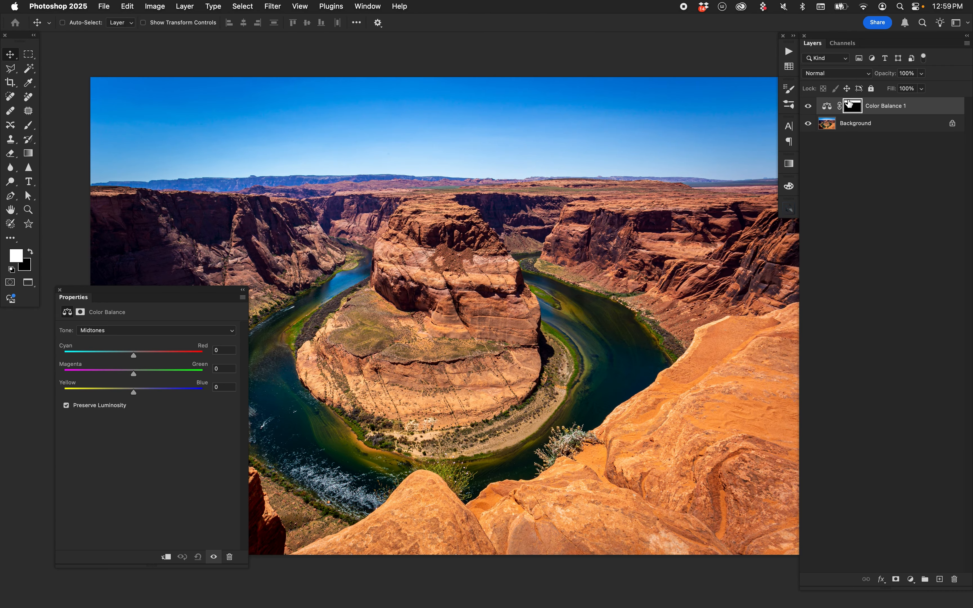
alt+click(854, 108)
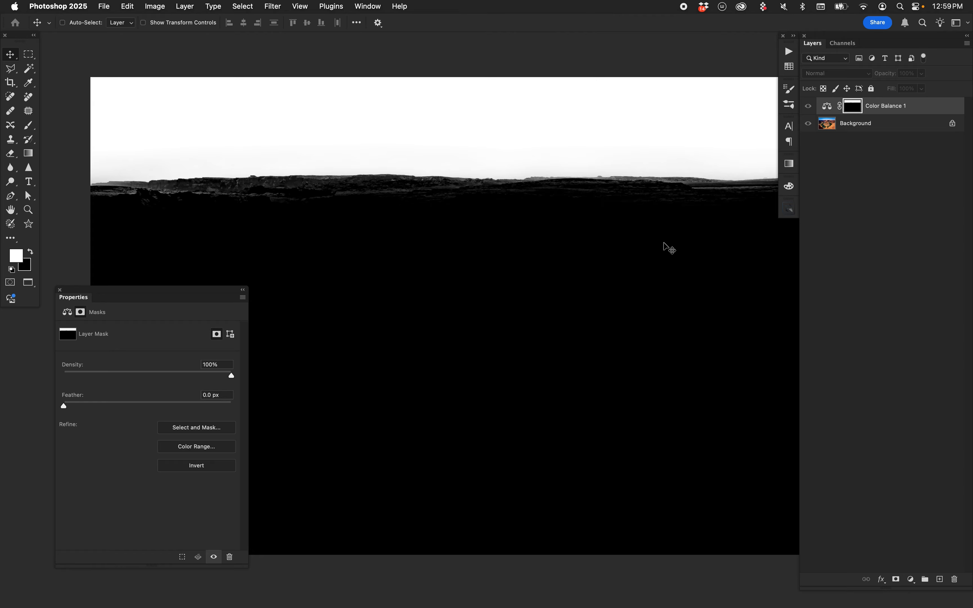
alt+click(849, 108)
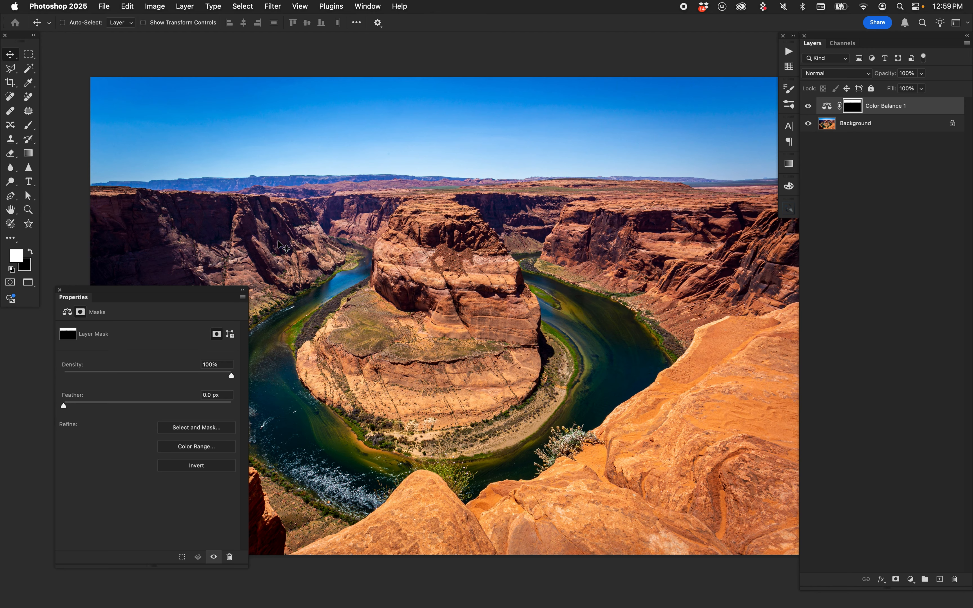
Set Color Balance midtones Magenta–Green to +49 and highlights to Cyan–Red -62, Magenta–Green -70, Yellow–Blue -73, and compare with the layer hidden
click(827, 106)
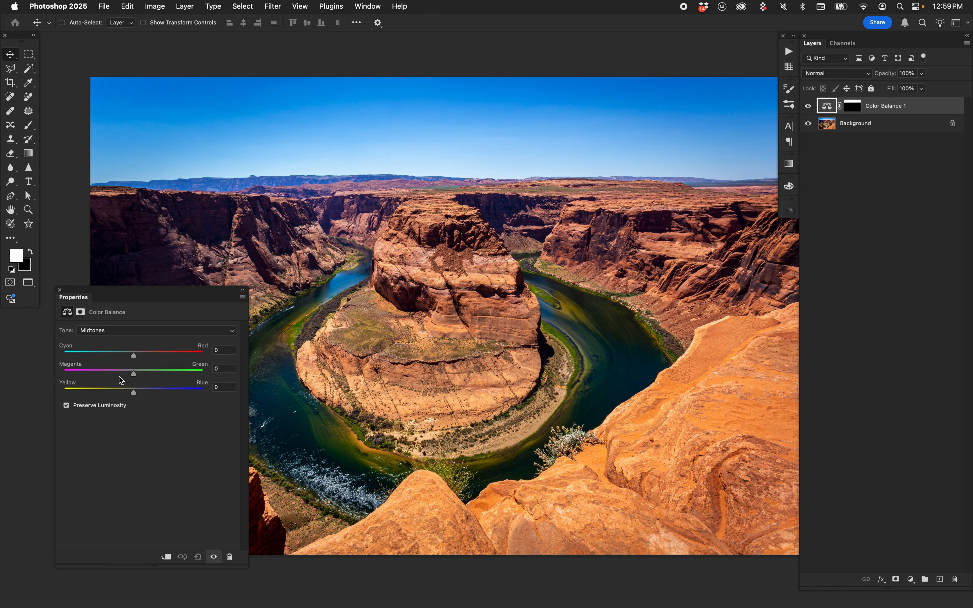
drag(133, 374, 169, 374)
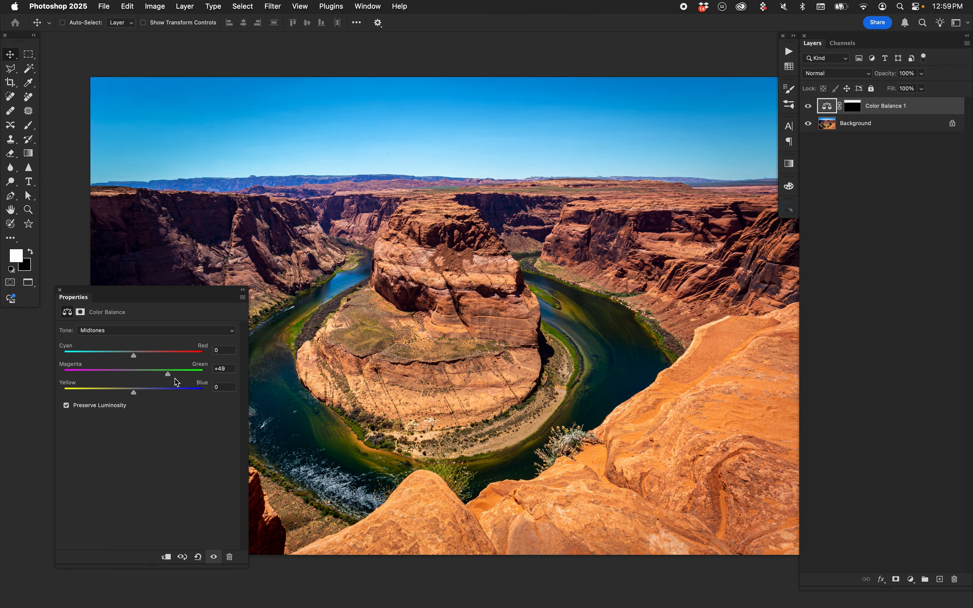
drag(134, 330, 172, 355)
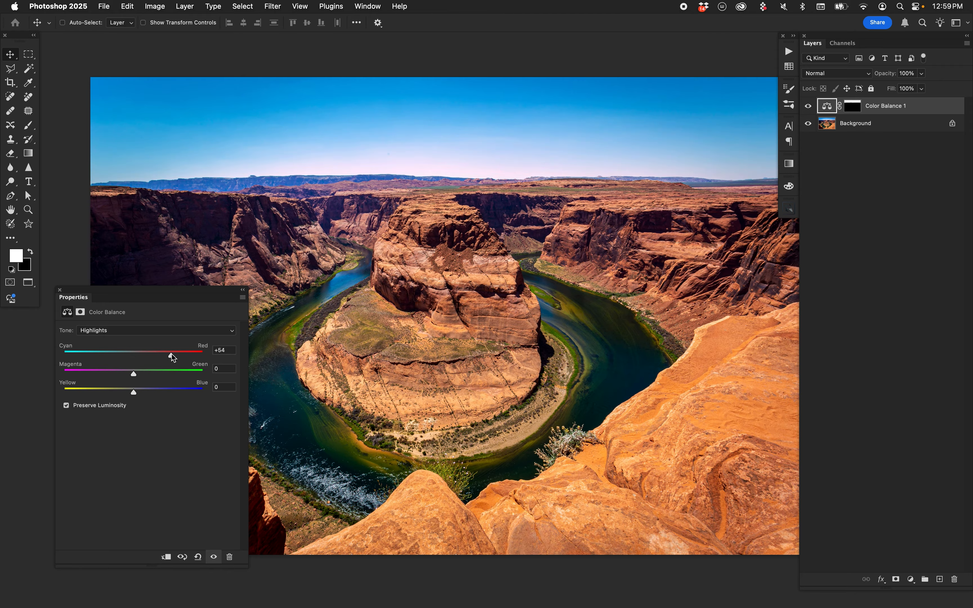
click(92, 355)
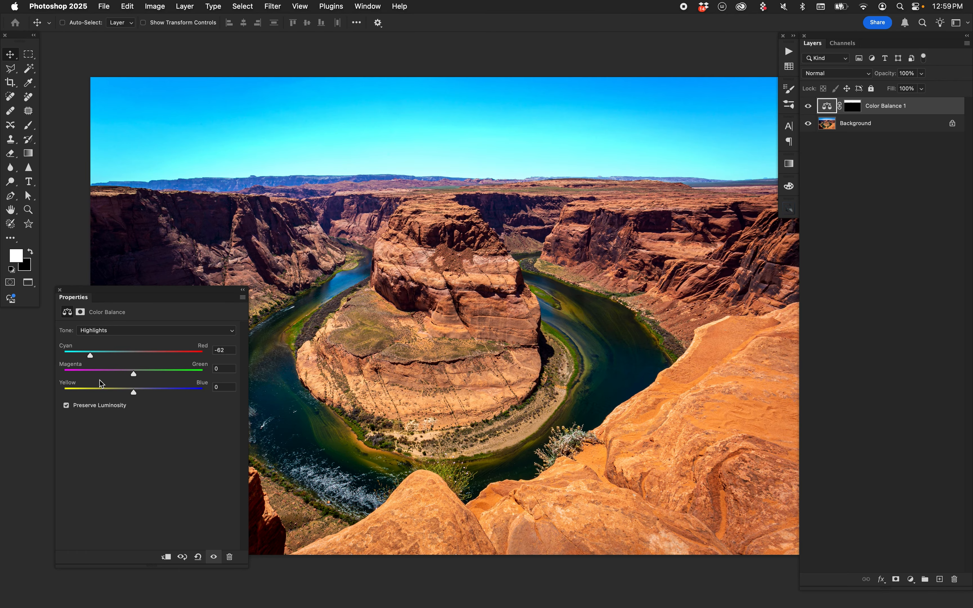
click(85, 371)
click(183, 391)
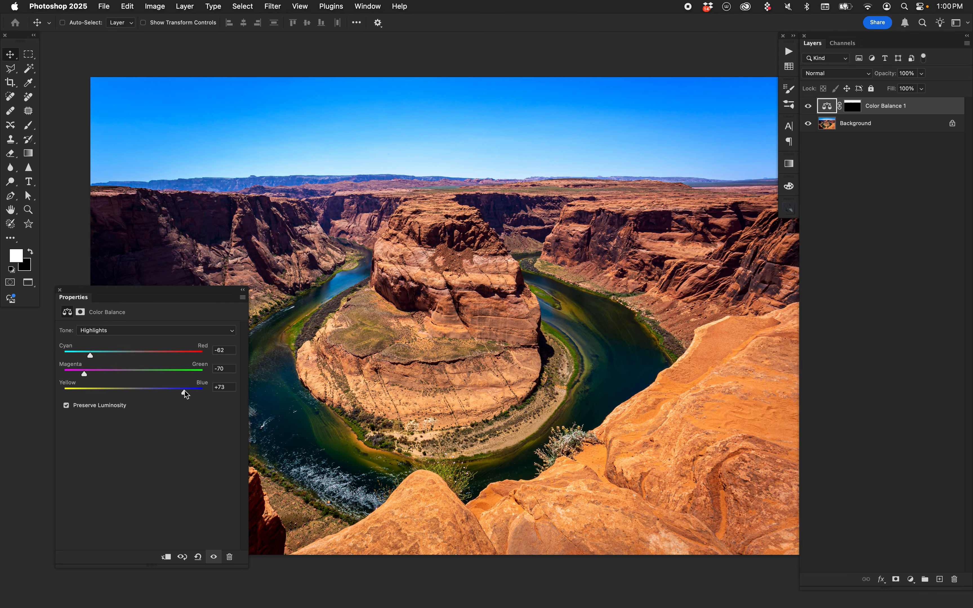
click(84, 390)
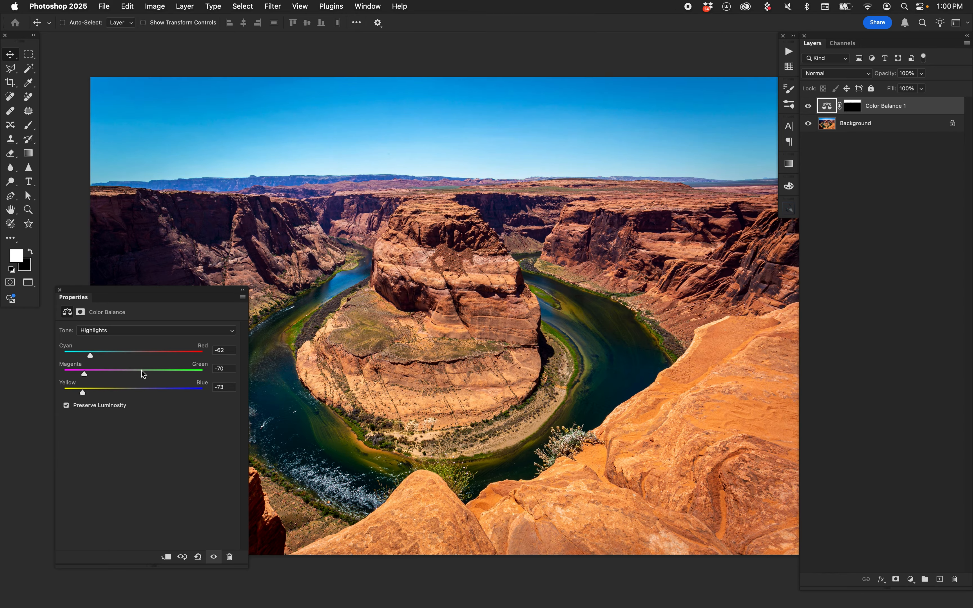
click(808, 106)
click(808, 106)
Set the Color Balance midtones to Magenta–Green -73 and Cyan–Red +85, and compare the sky with the adjustment hidden and shown
click(132, 332)
click(132, 319)
click(82, 372)
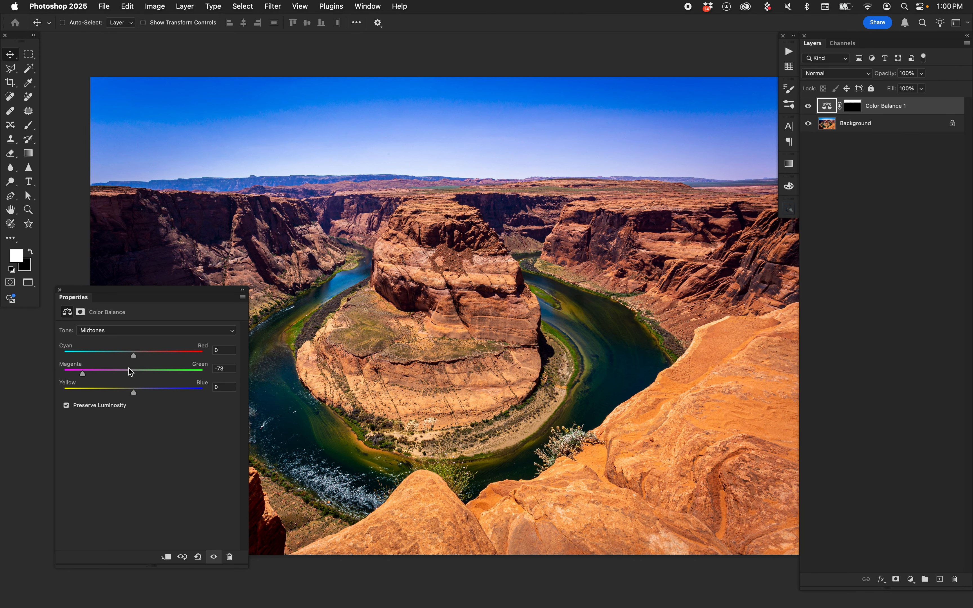
click(192, 354)
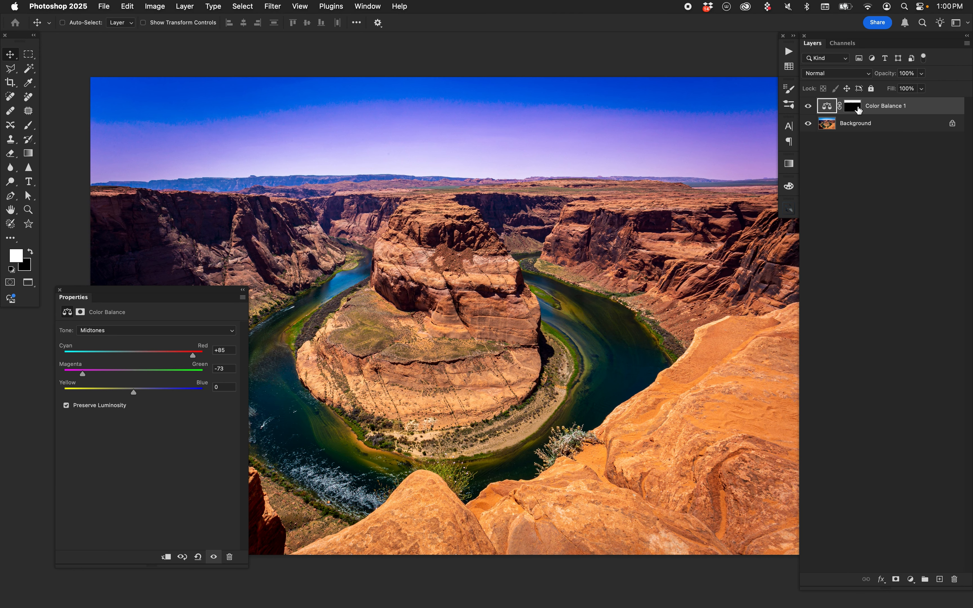
click(810, 107)
click(809, 107)
Return to the floating windows and open the portrait of the woman with the red lips bag in full-screen mode with menu bar
key(shift+f)
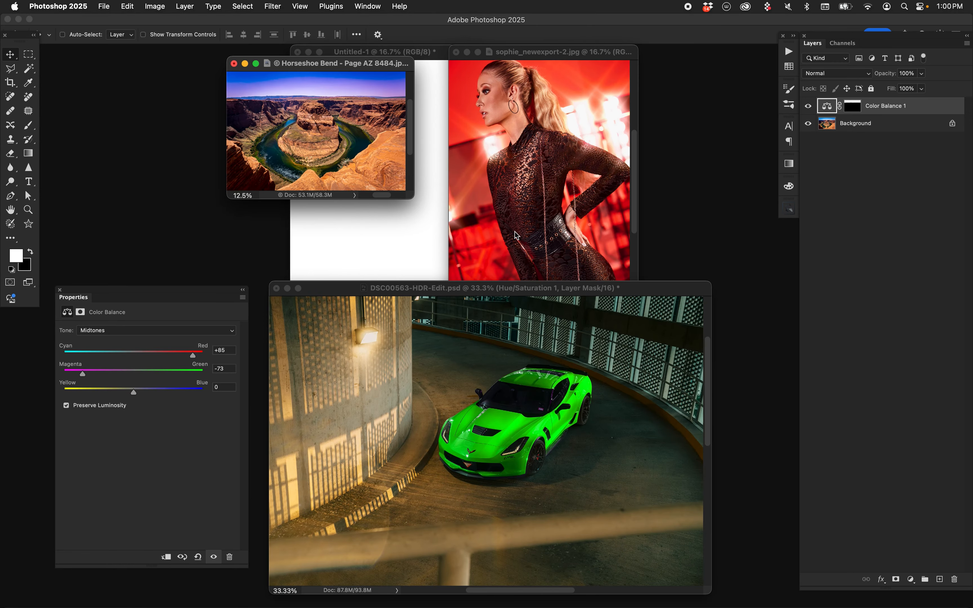
click(515, 231)
key(f)
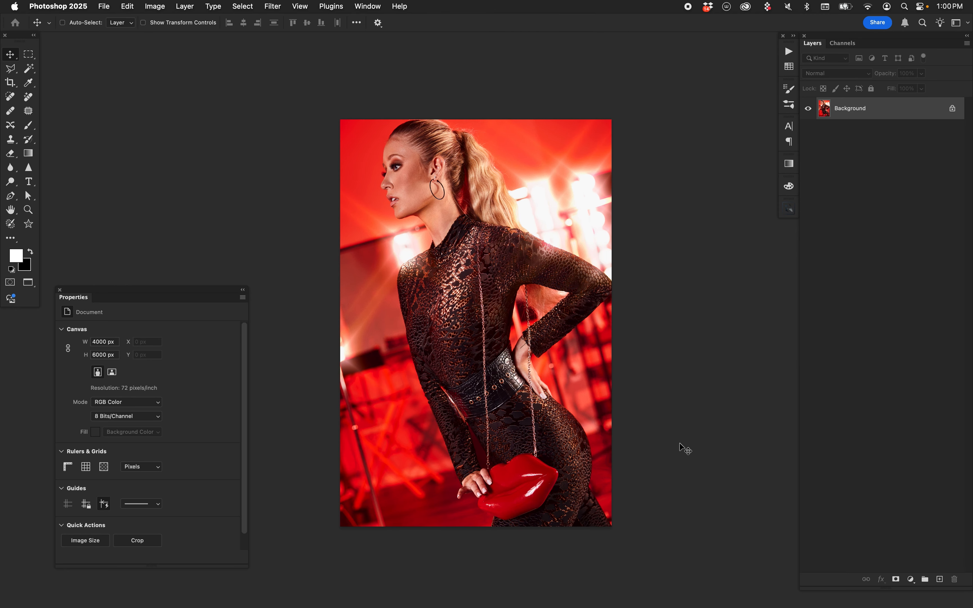
Select the portrait's subject, add a Hue/Saturation adjustment layer masked to her, and check the mask on its own
click(252, 5)
click(278, 132)
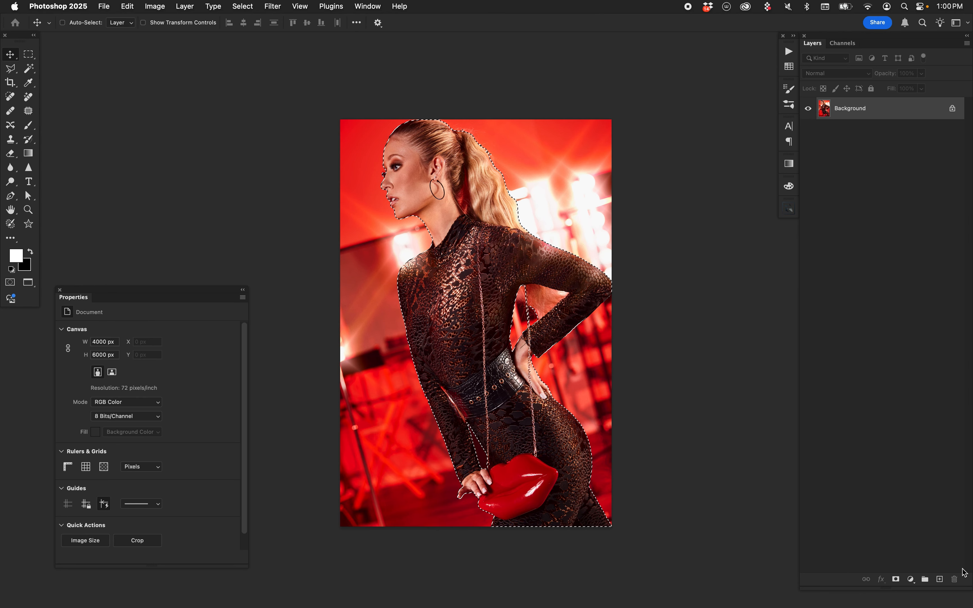
click(909, 581)
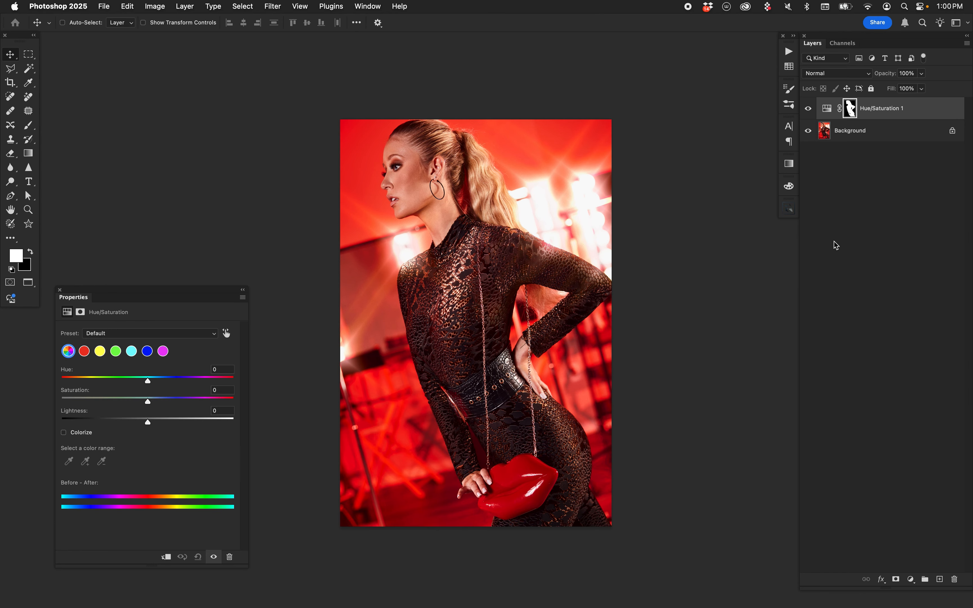
alt+click(851, 113)
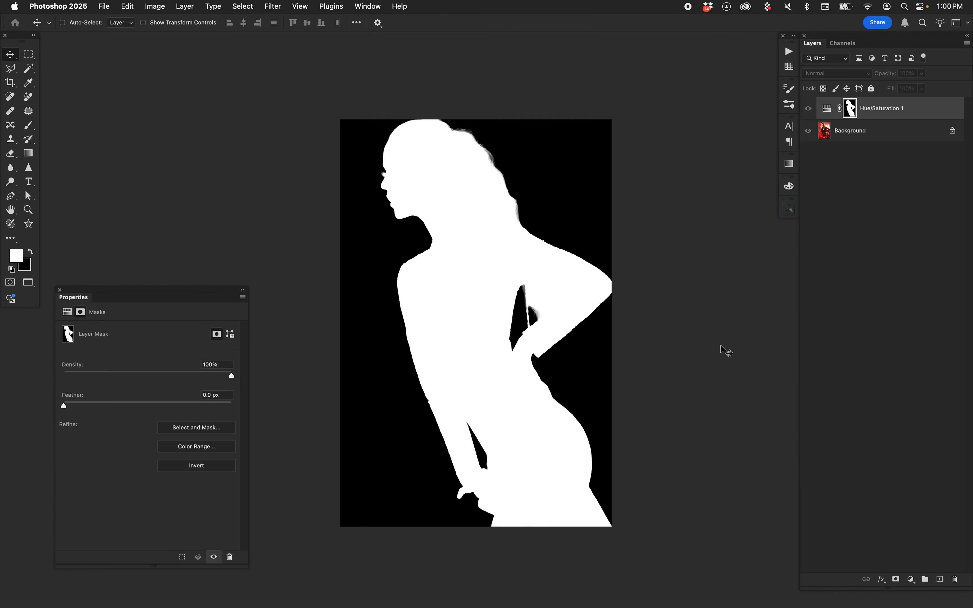
alt+click(851, 109)
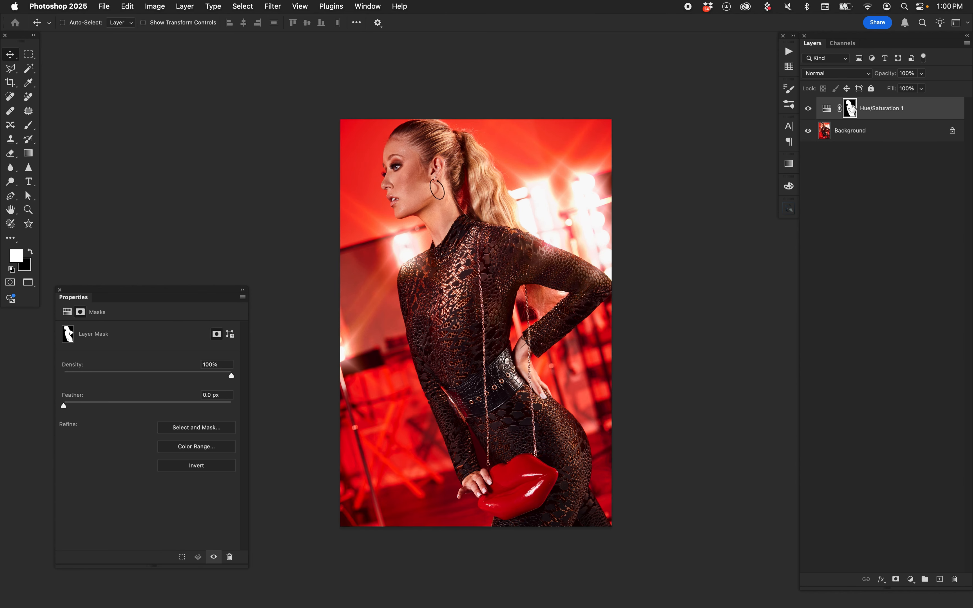
Set the Hue/Saturation layer's Hue to +110 to turn the woman green
key(super+plus)
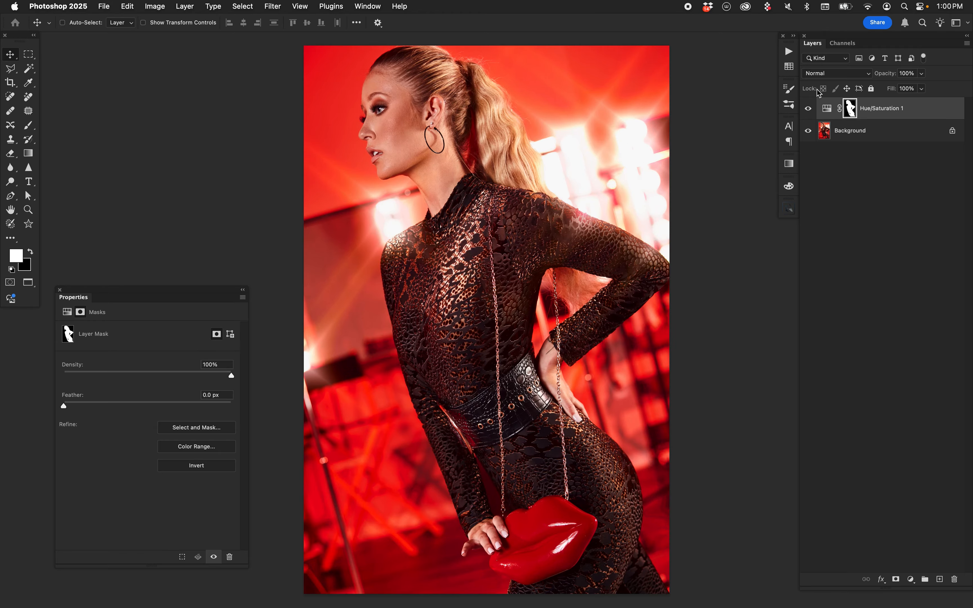
click(826, 110)
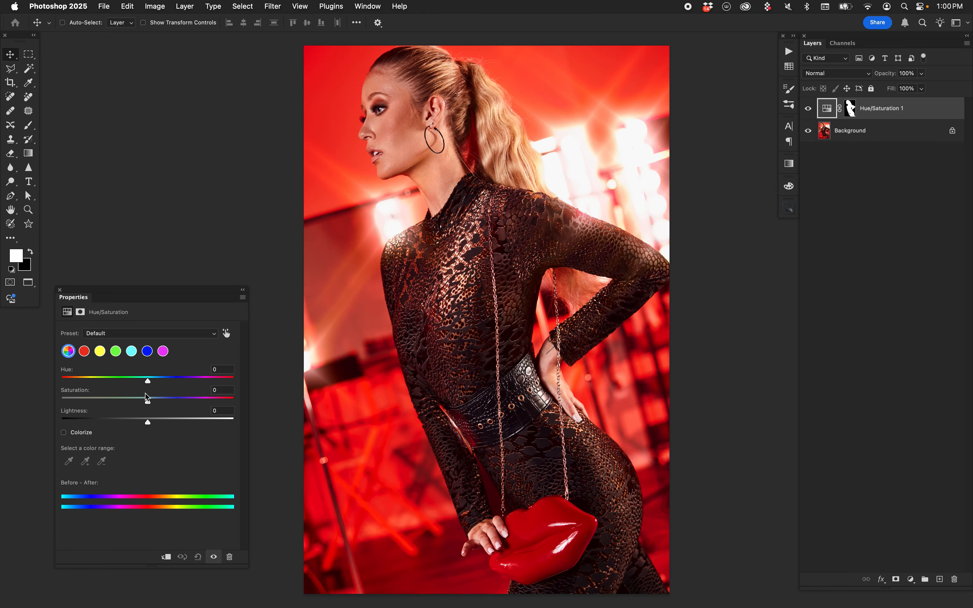
mouse_move(152, 383)
mouse_down()
mouse_move(137, 382)
mouse_move(151, 385)
mouse_up()
click(810, 109)
click(809, 109)
click(201, 378)
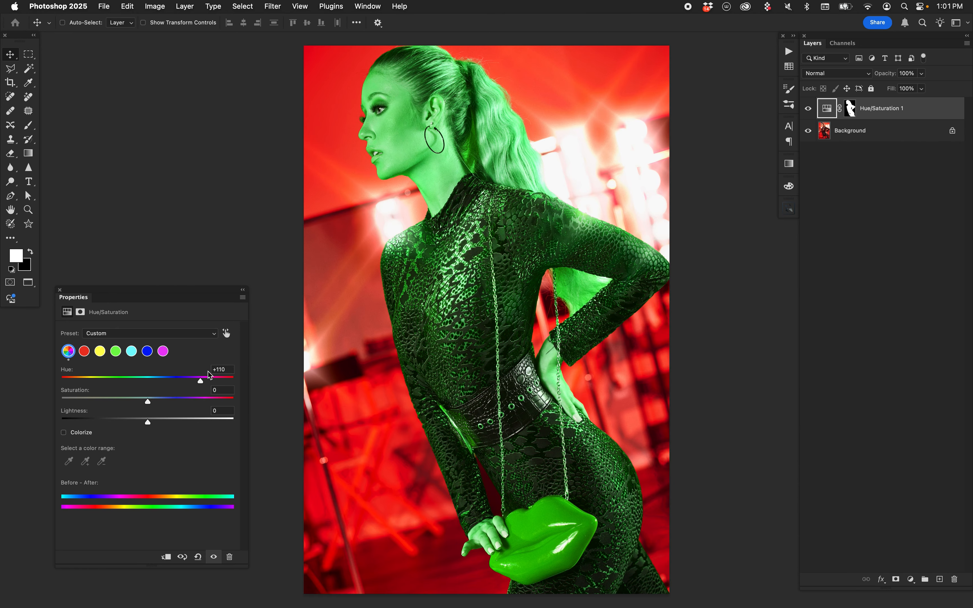
Examine the mask edges up close around the arm gap, face and hair, comparing the arm gap with the adjustment hidden and shown
key(z)
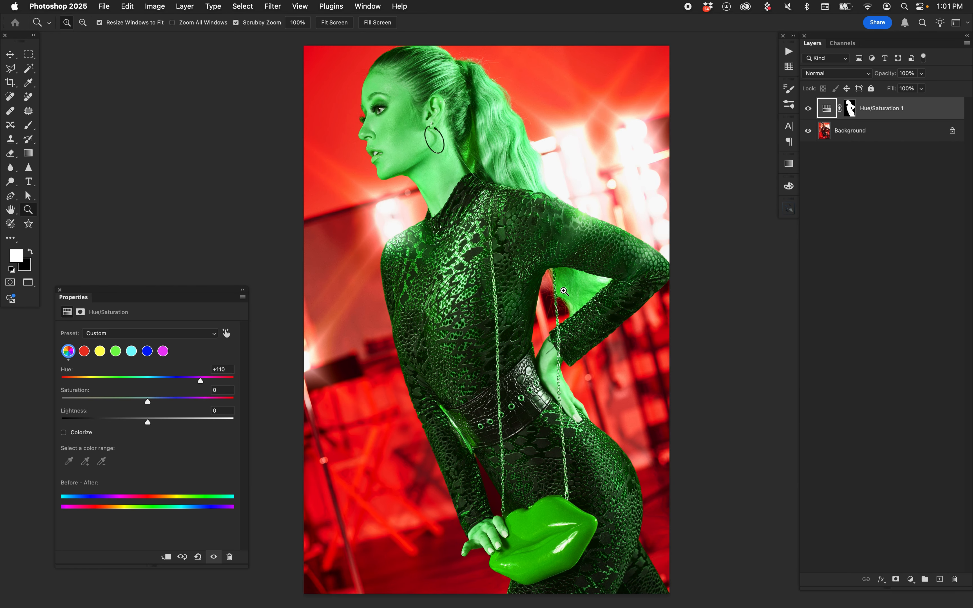
click(616, 291)
drag(615, 291, 675, 284)
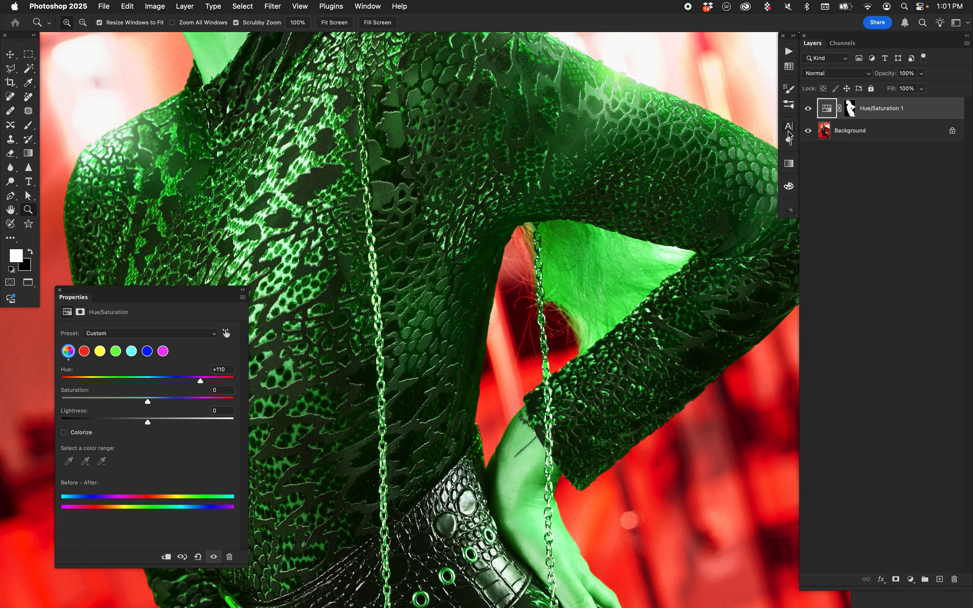
click(809, 109)
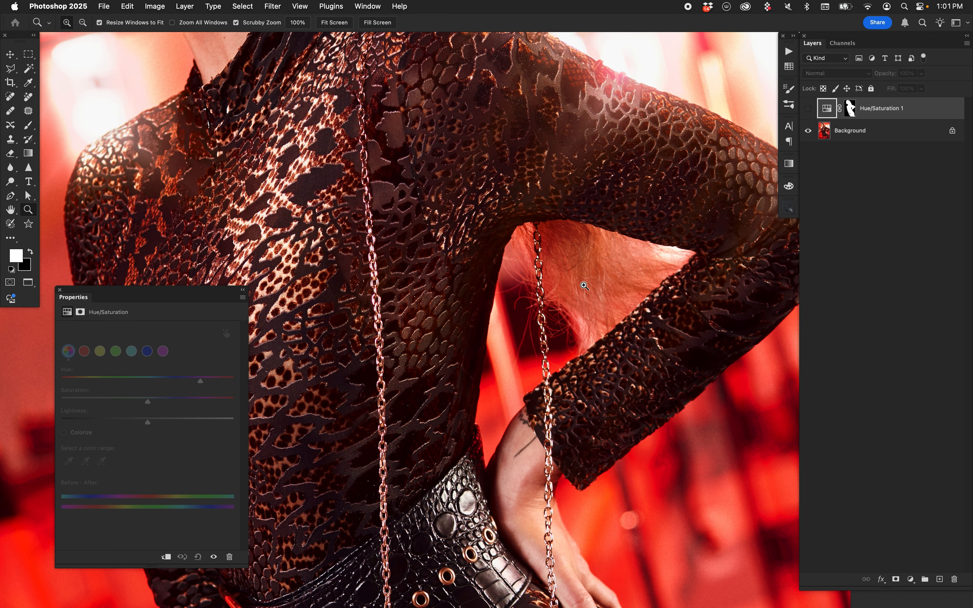
click(808, 109)
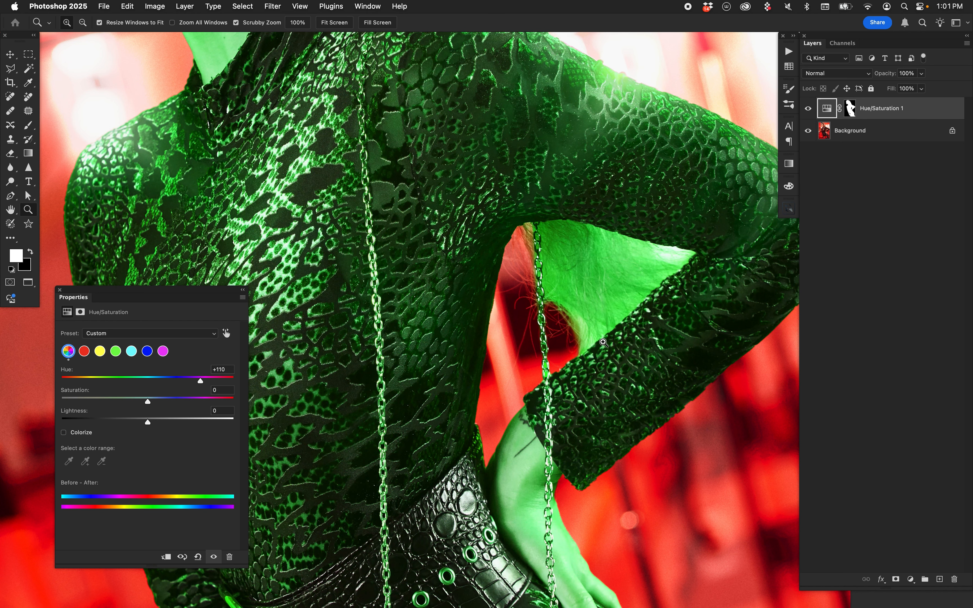
drag(293, 282, 471, 537)
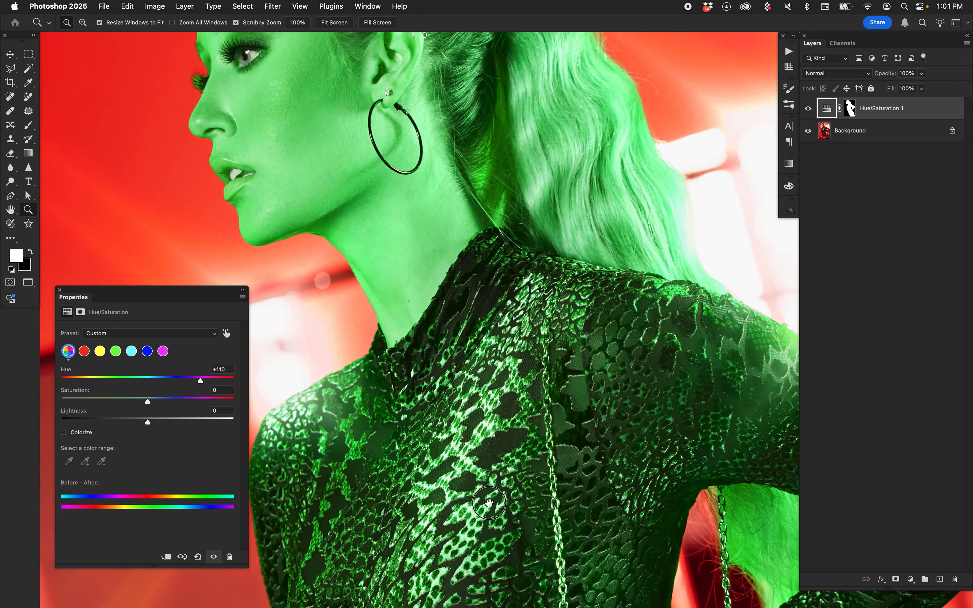
drag(468, 269, 506, 353)
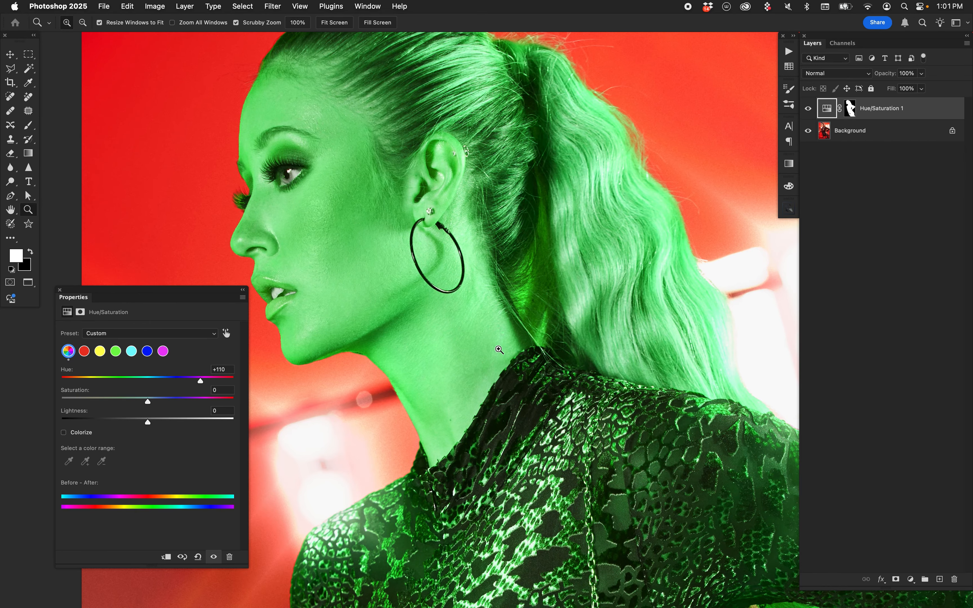
drag(563, 520, 558, 373)
drag(477, 310, 511, 428)
drag(535, 257, 590, 424)
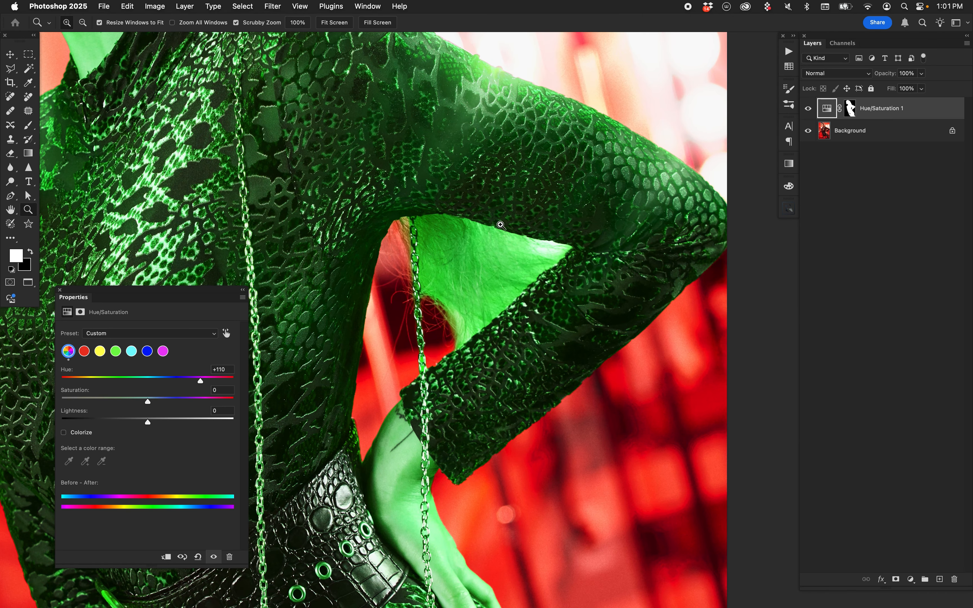
Paint the hair along the forearm edge of the arm gap out of the Hue/Saturation mask with a 50 px black brush
click(851, 113)
key(b)
key(x)
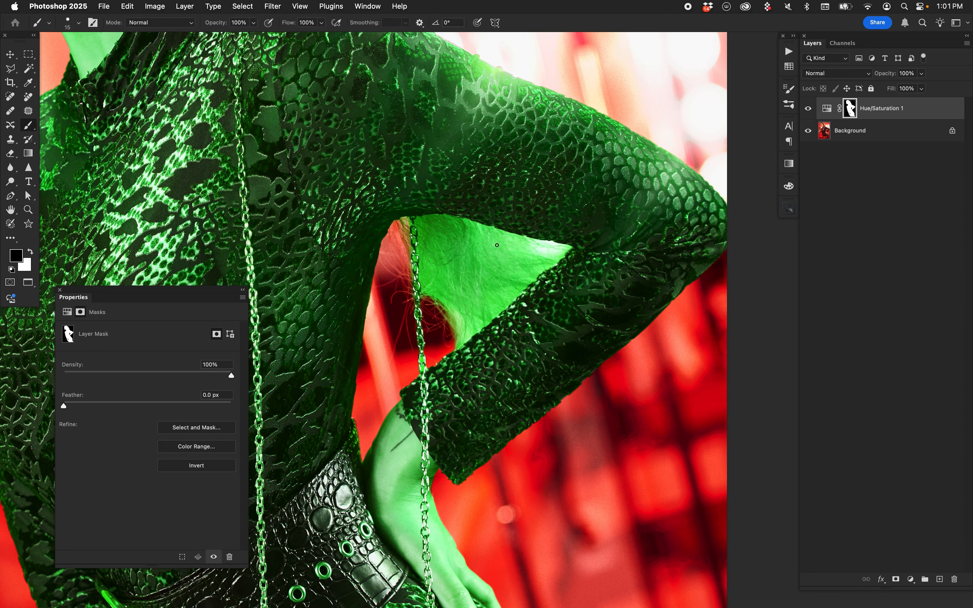
key(bracketright)
key(bracketright)
key(bracketright)
mouse_move(510, 282)
mouse_down()
mouse_move(453, 324)
mouse_move(485, 321)
mouse_move(561, 252)
mouse_up()
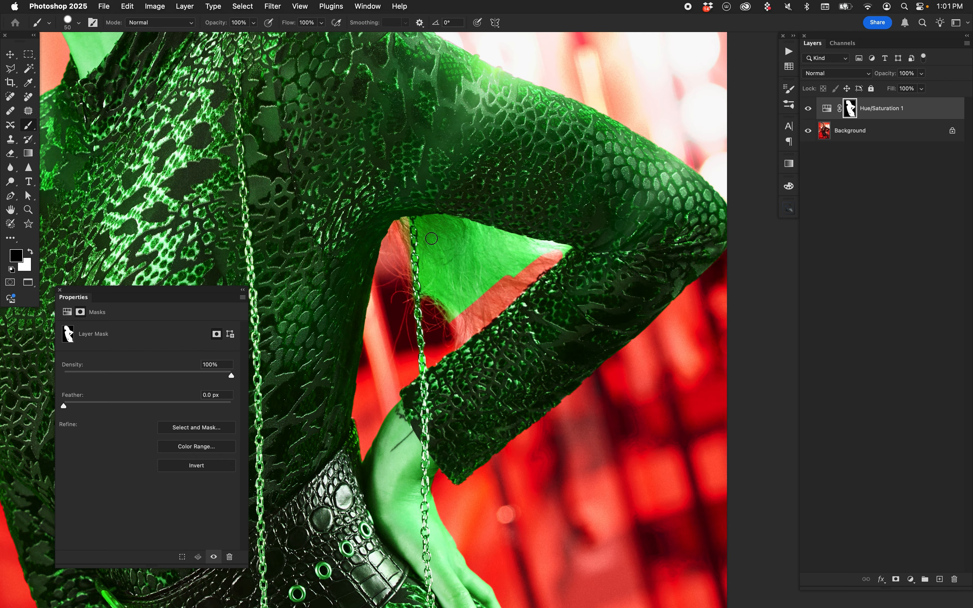
Paint the remaining green hair in the arm gap black on the mask, up to the chain and the upper sleeve edge
mouse_move(431, 238)
mouse_down()
mouse_move(431, 314)
mouse_move(425, 256)
mouse_move(435, 307)
mouse_move(448, 275)
mouse_move(459, 317)
mouse_move(467, 270)
mouse_move(532, 254)
mouse_move(443, 226)
mouse_up()
key(])
key([)
mouse_move(513, 239)
mouse_down()
mouse_move(567, 248)
mouse_move(546, 255)
mouse_move(448, 240)
mouse_move(504, 265)
mouse_move(453, 262)
mouse_move(494, 281)
mouse_move(481, 300)
mouse_move(520, 266)
mouse_move(427, 235)
mouse_move(423, 220)
mouse_move(494, 226)
mouse_move(453, 225)
mouse_move(470, 239)
mouse_move(440, 233)
mouse_up()
key([)
Try a white brush stroke on the mask along the sleeve edge above the arm gap, and undo it
key(x)
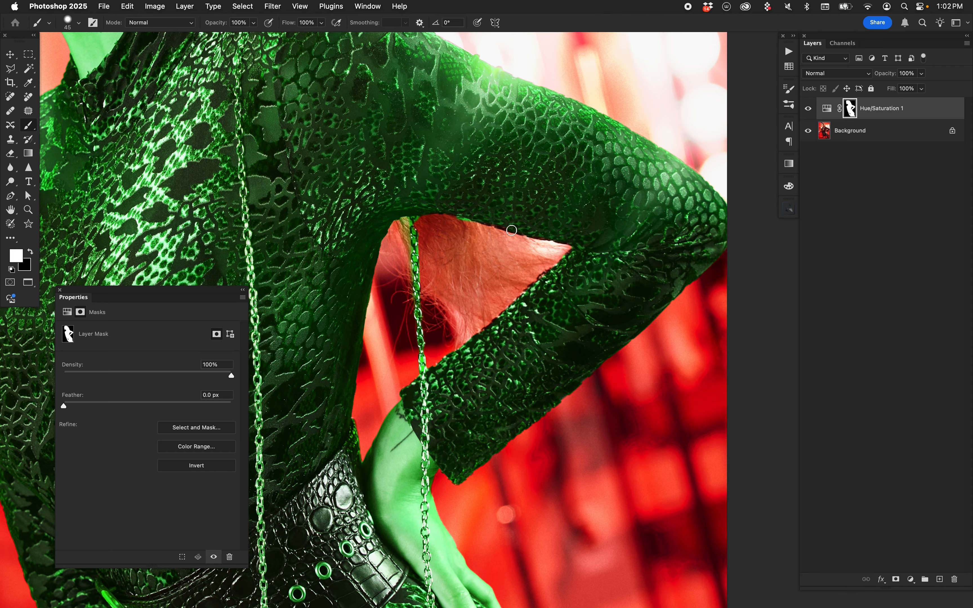
key(x)
key(x)
drag(458, 226, 479, 232)
key(ctrl+z)
Paint the bag chain crossing the arm gap out of the mask with a 70 px black brush, and fit the whole portrait in view
key(x)
key(bracketright)
key(bracketright)
key(bracketright)
key(bracketright)
key(bracketleft)
drag(413, 233, 420, 366)
drag(405, 229, 423, 226)
key(super+0)
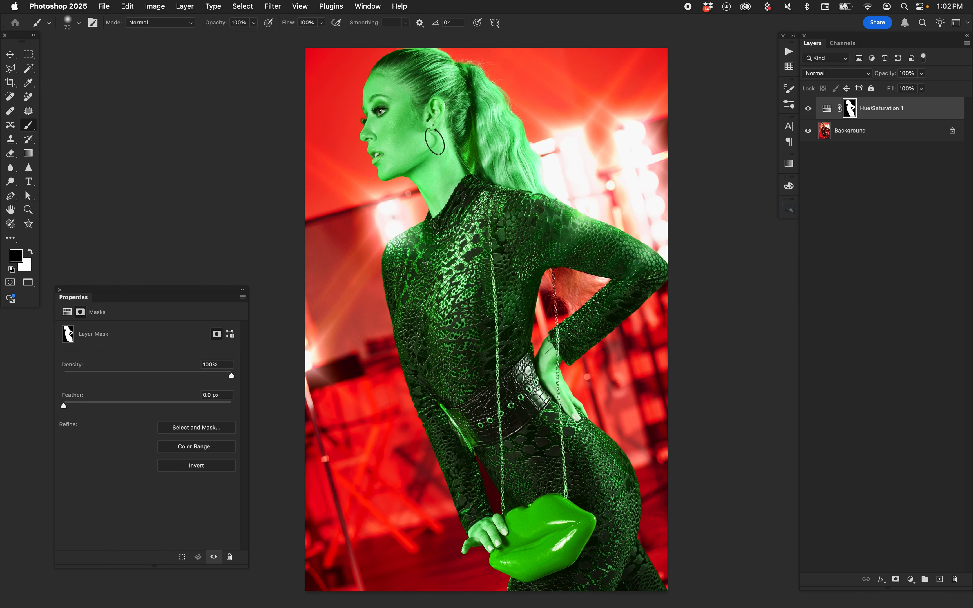
Return to the floating windows and delete the Hue/Saturation adjustment layers from the portrait and the car image
key(v)
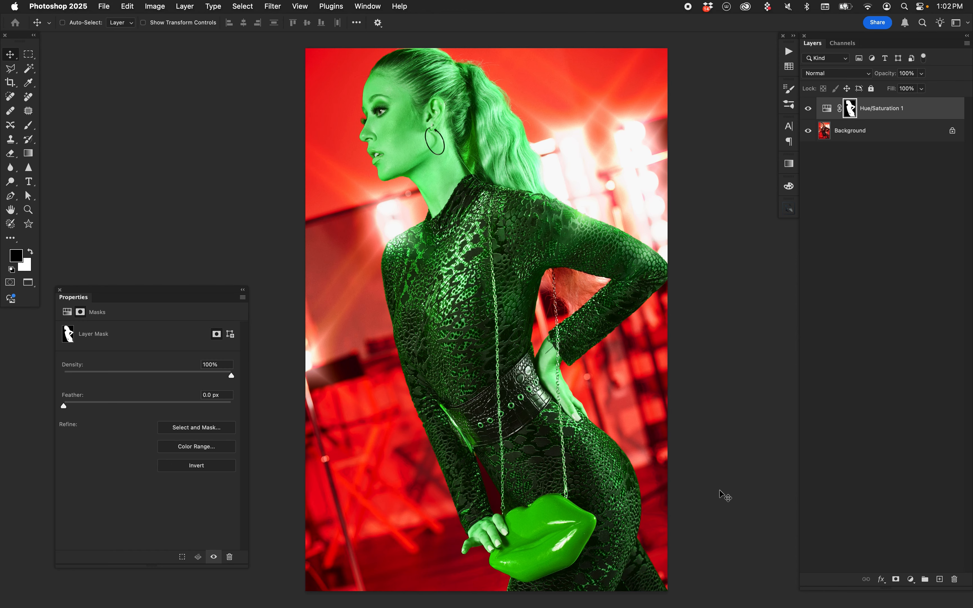
key(f)
key(f)
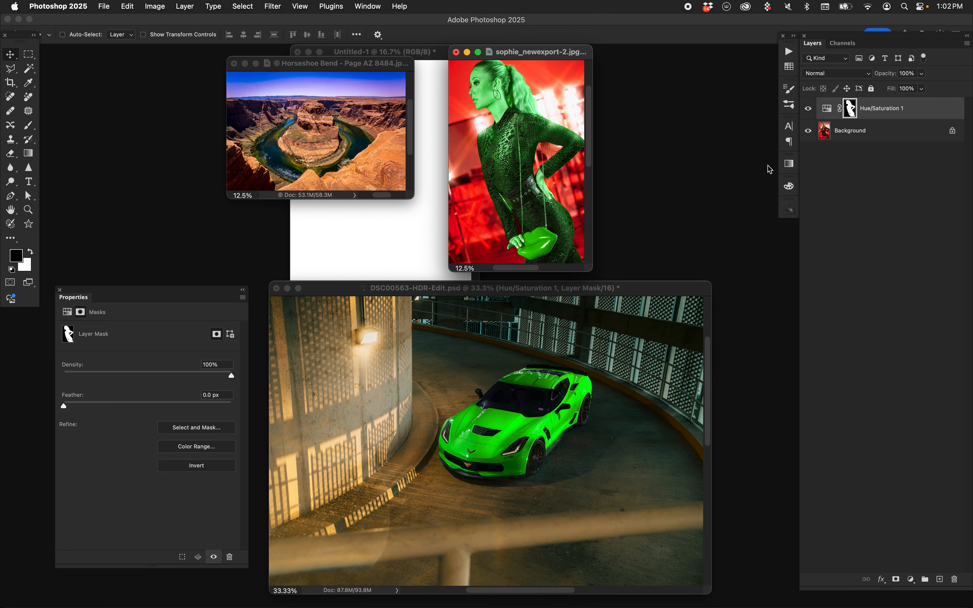
drag(827, 107, 955, 579)
key(x)
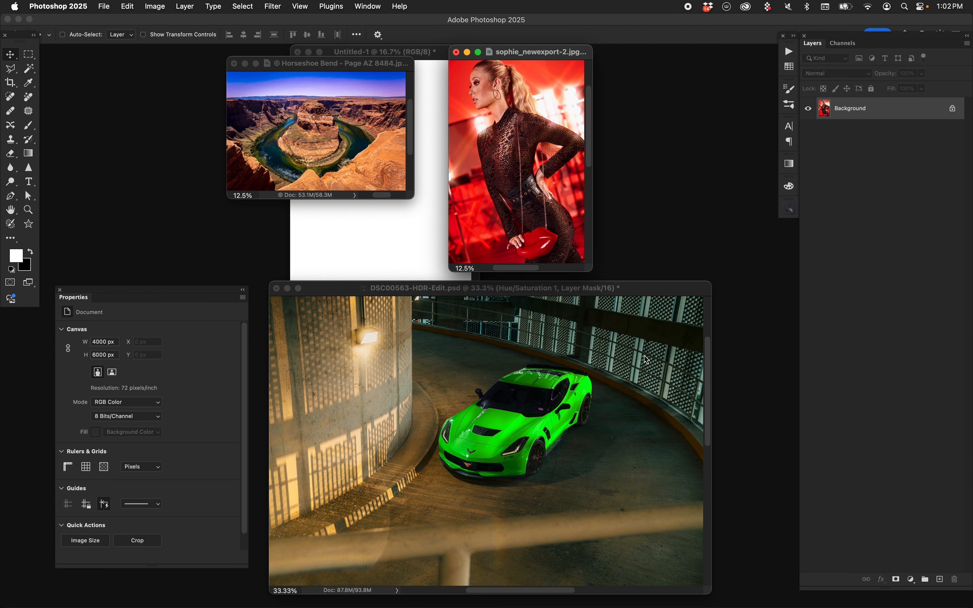
click(635, 301)
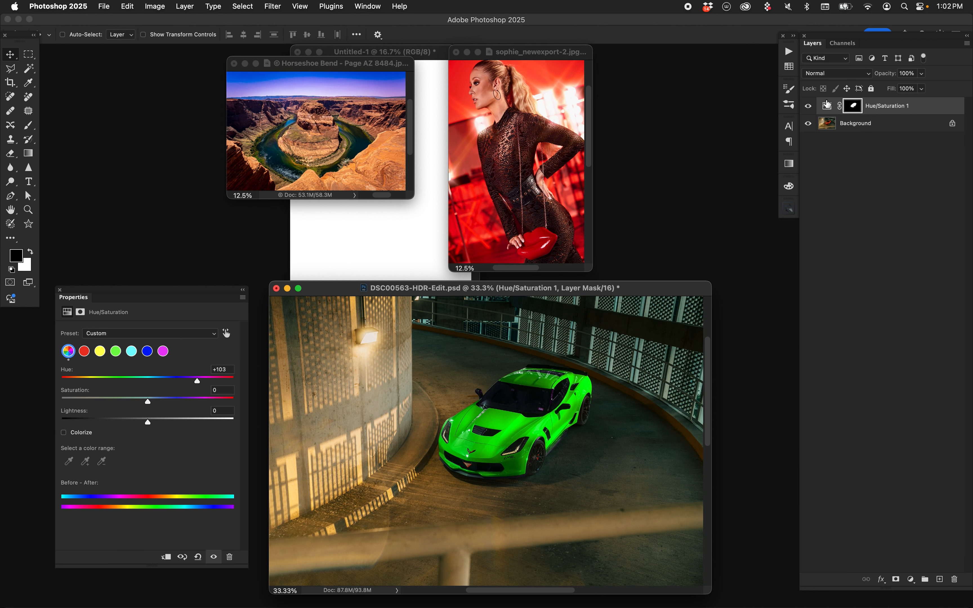
drag(827, 106, 959, 575)
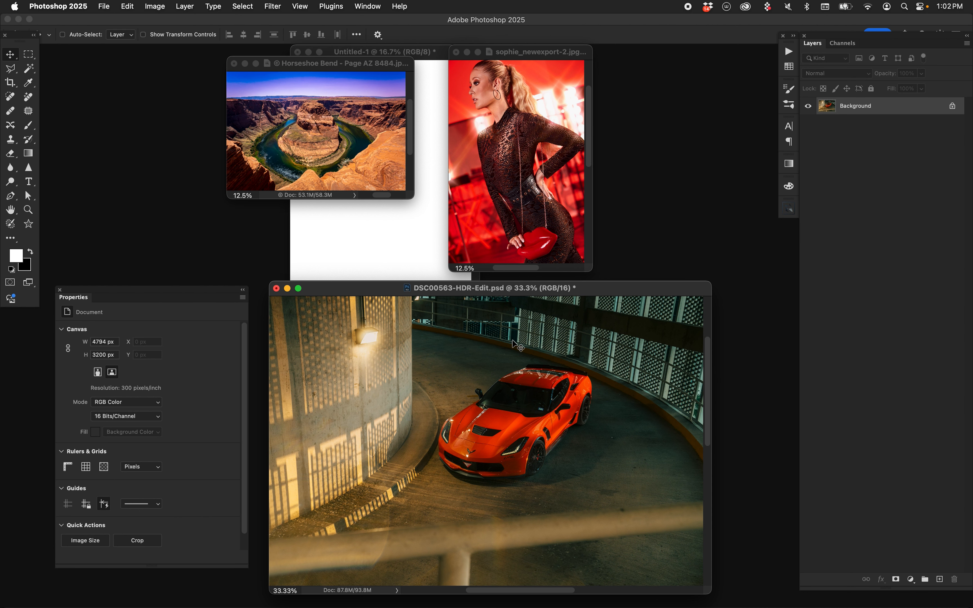
Zoom the car image out to 25% and move its window and the blank Untitled-1 window clear of the other images
click(402, 254)
click(541, 378)
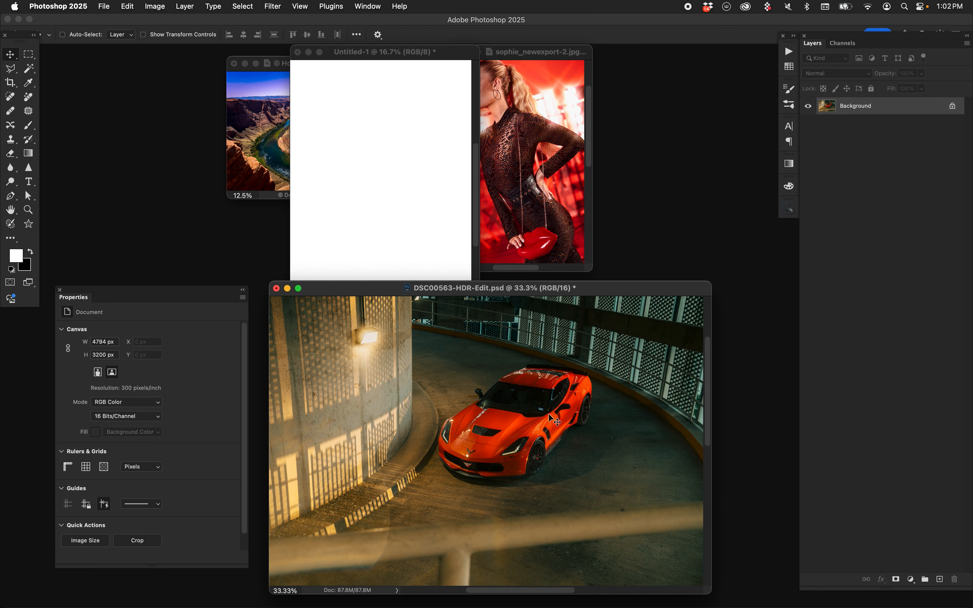
key(super+minus)
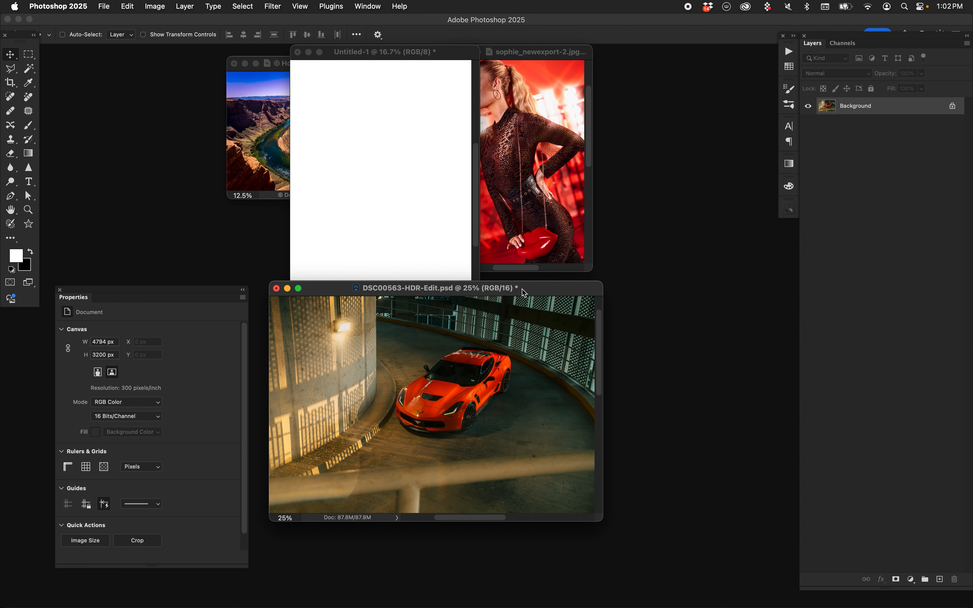
drag(524, 293, 685, 381)
drag(424, 57, 306, 280)
Zoom the Horseshoe Bend and portrait images to 16.67% and space their windows and the Untitled-1 window apart
click(354, 143)
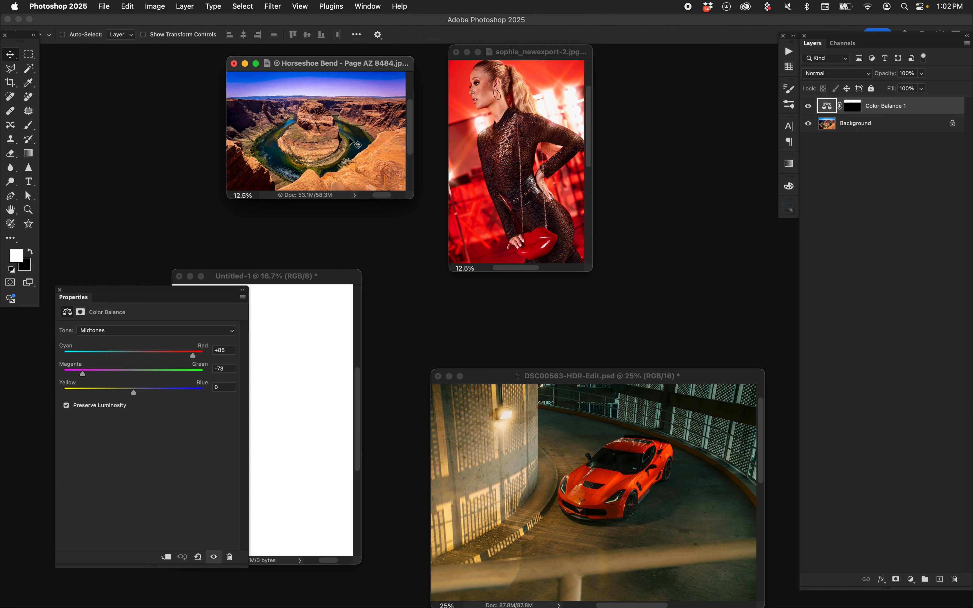
key(super+plus)
drag(442, 63, 395, 66)
drag(555, 50, 582, 66)
key(super+plus)
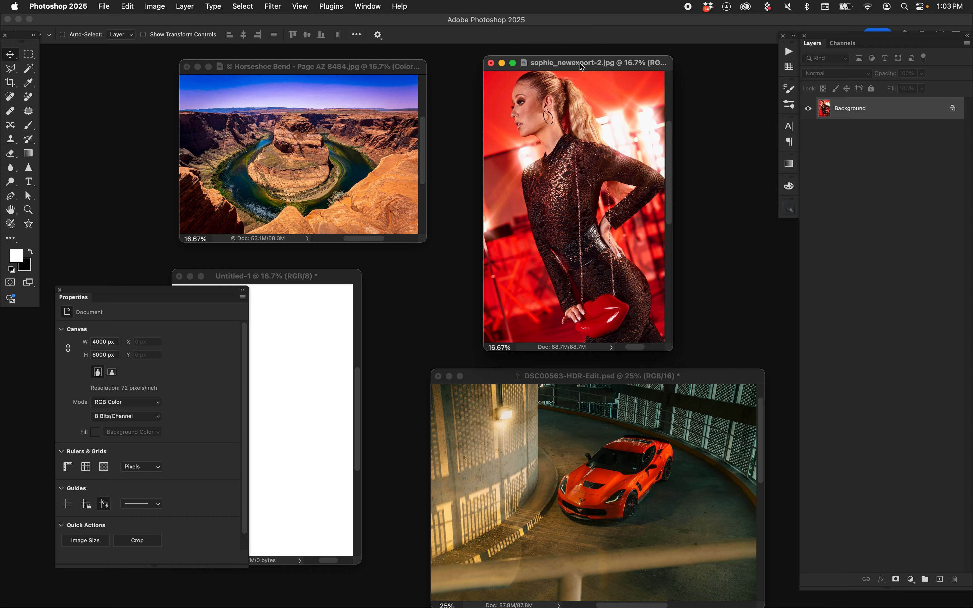
drag(330, 277, 383, 278)
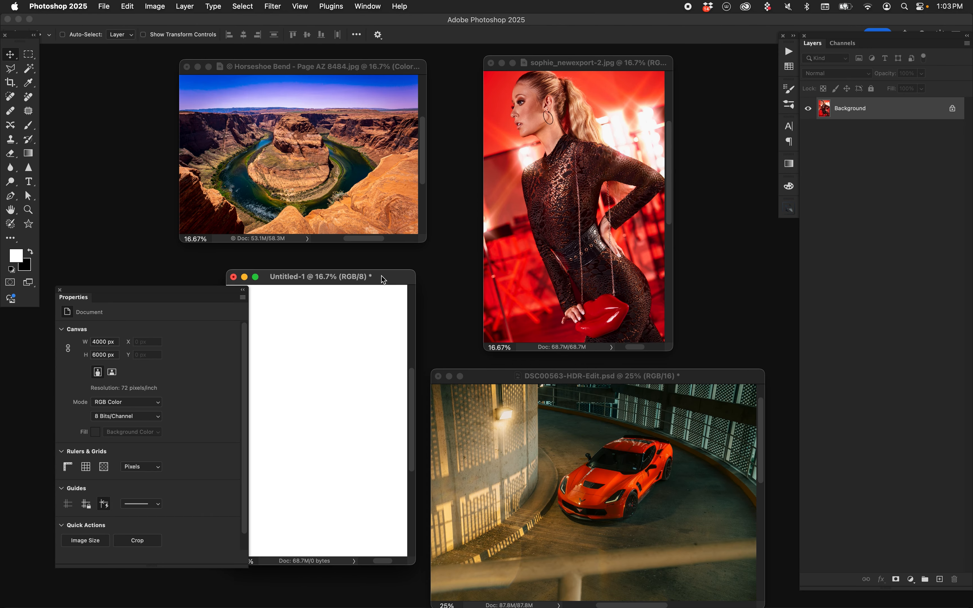